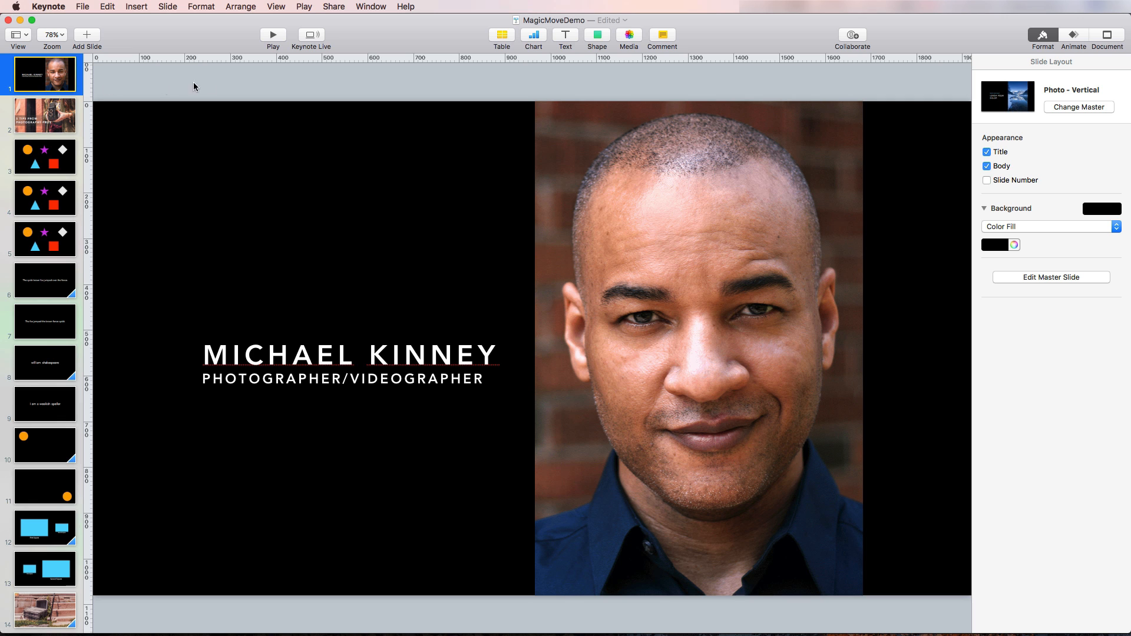
- Play the slideshow from slide 1, advance to slide 2, and exit the presentation
click(282, 38)
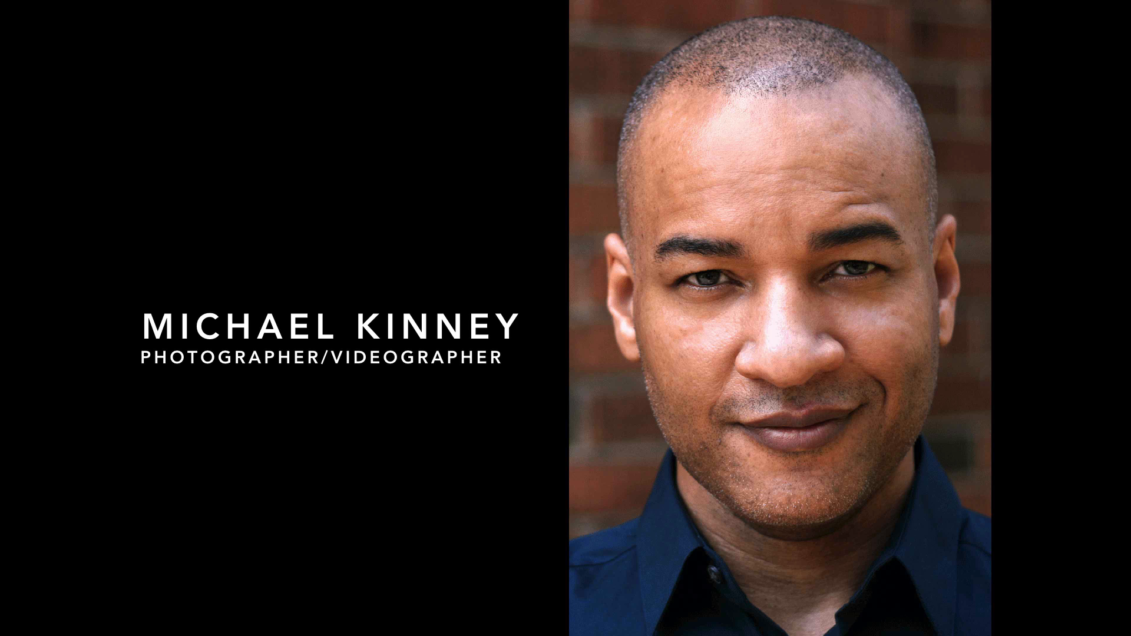
key(Right)
key(Escape)
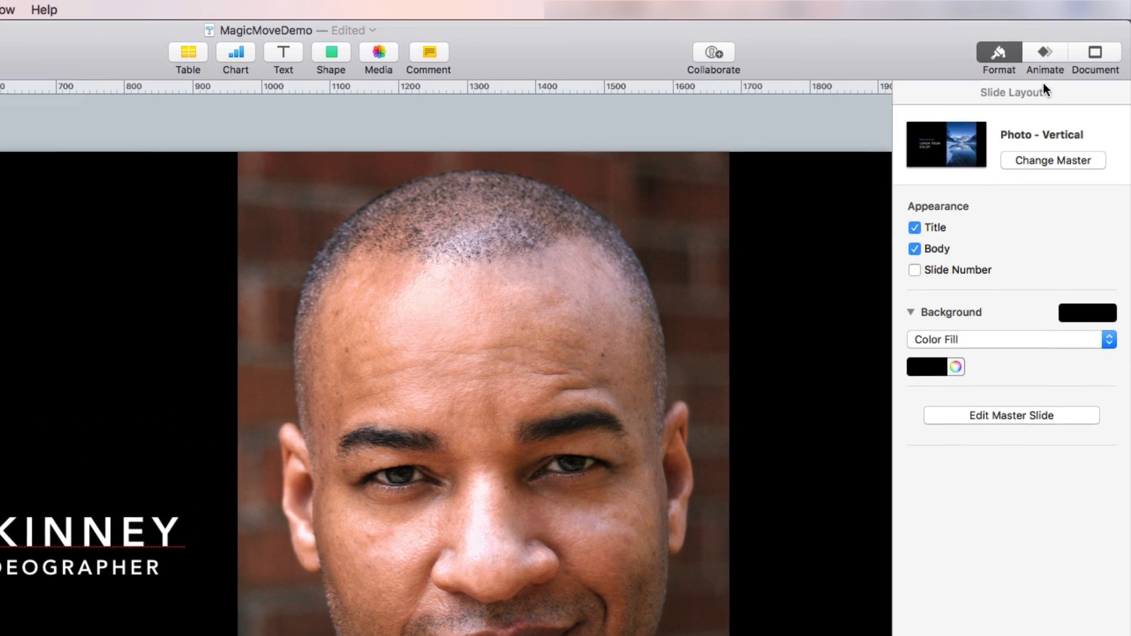
- Browse the transition effects for slide 1 and preview the Droplet effect
click(1057, 55)
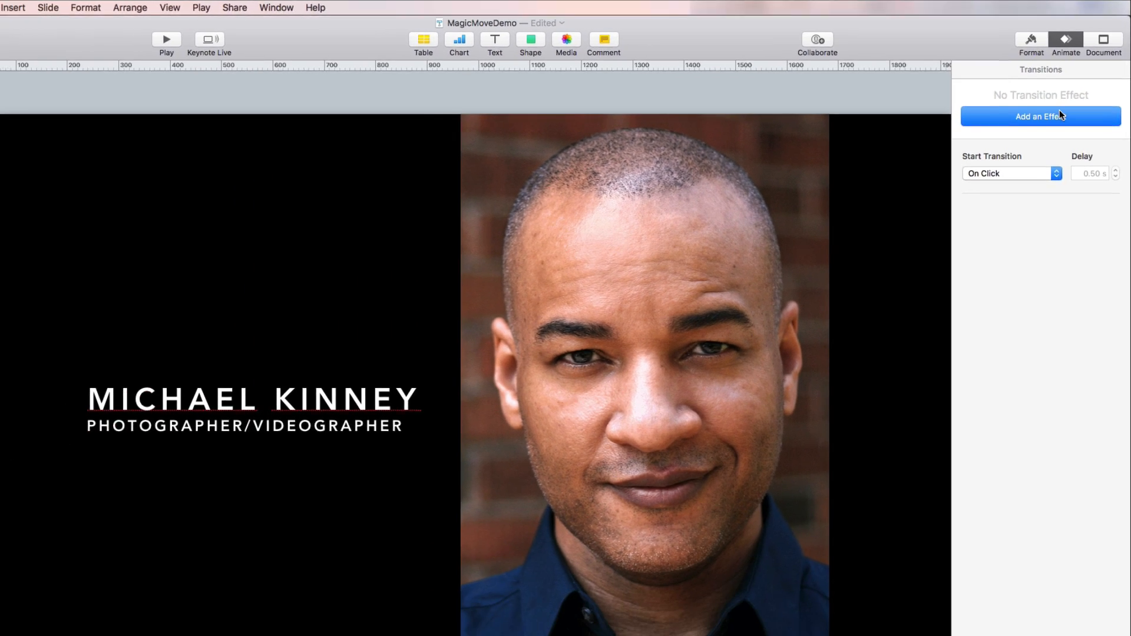
click(1060, 115)
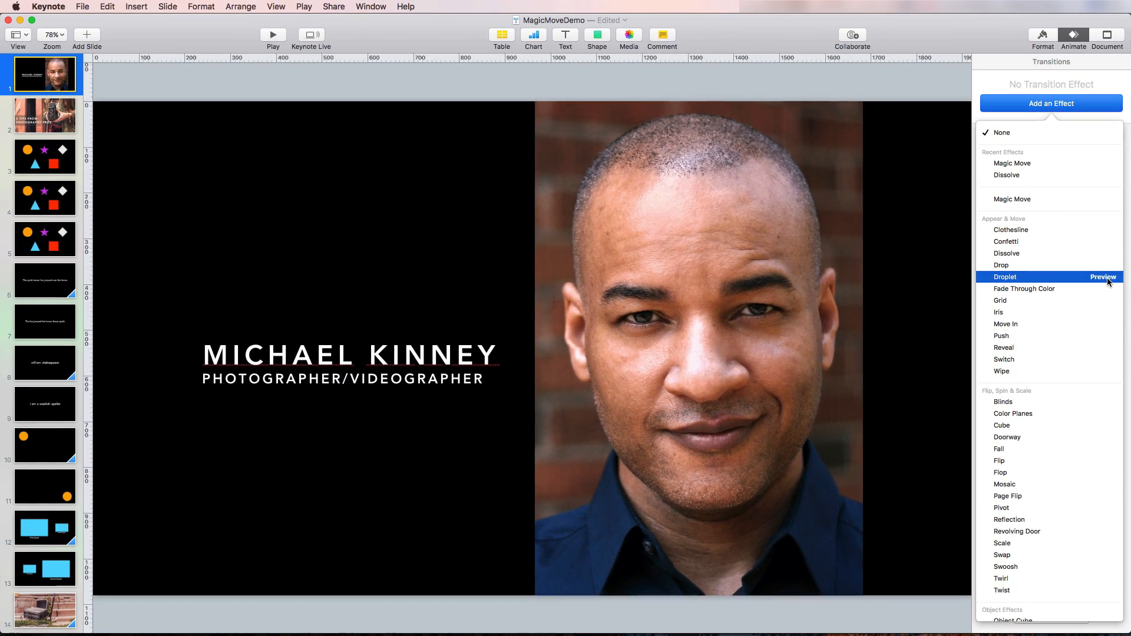
click(1107, 280)
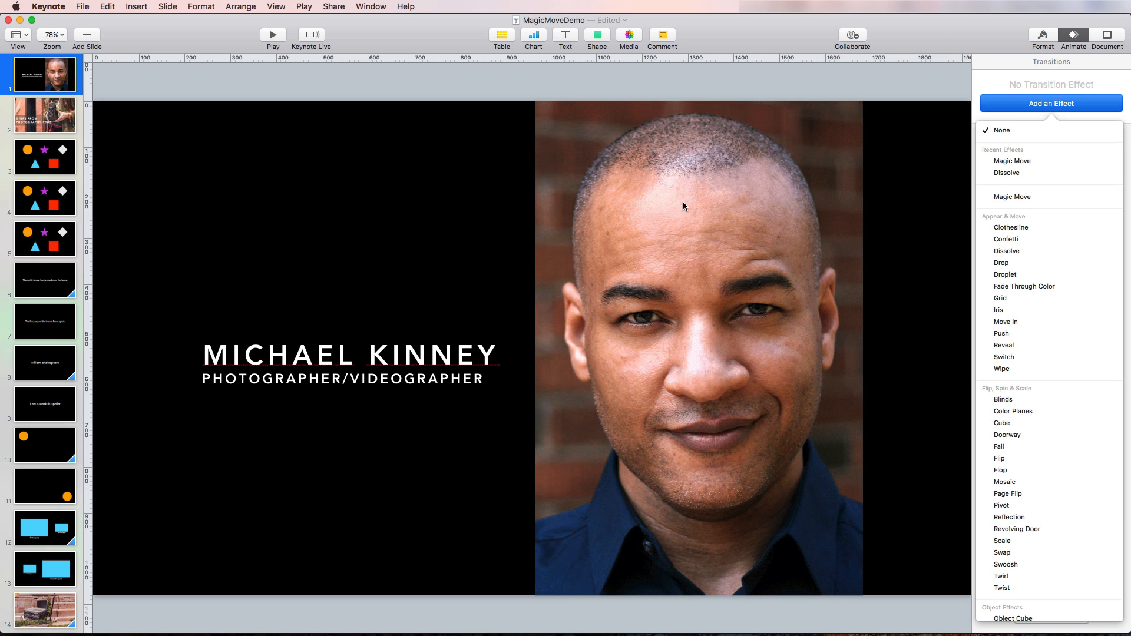
- Duplicate slide 3, which holds the five coloured shapes
click(73, 168)
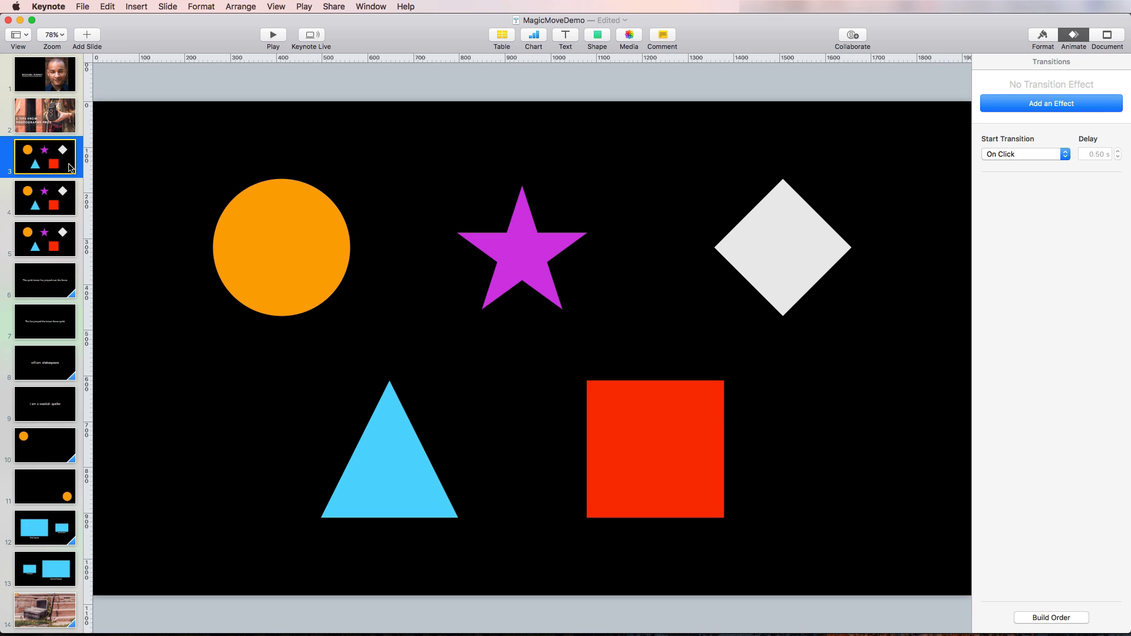
right_click(70, 168)
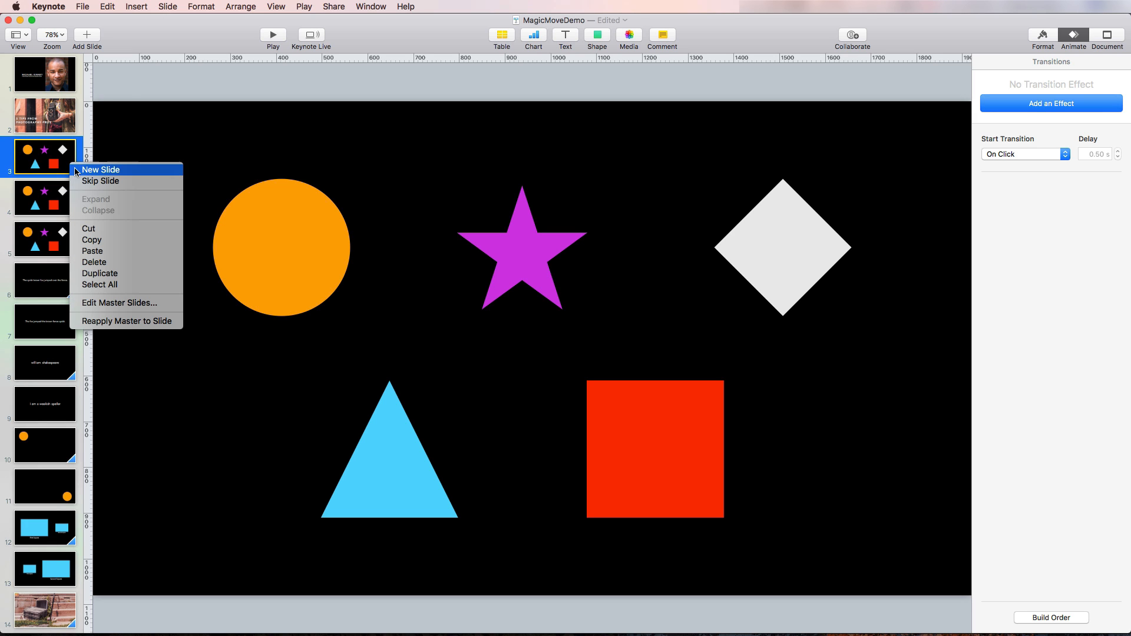
click(141, 276)
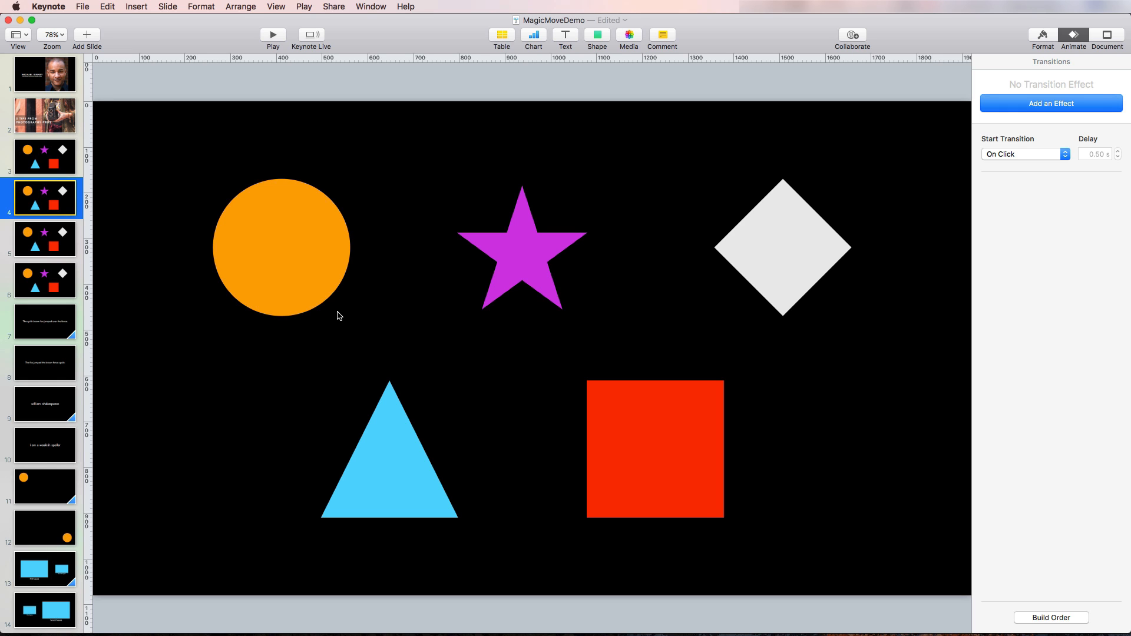
- On slide 4, move the orange circle down and left, enlarge the purple star, and move the white diamond down and right
click(318, 245)
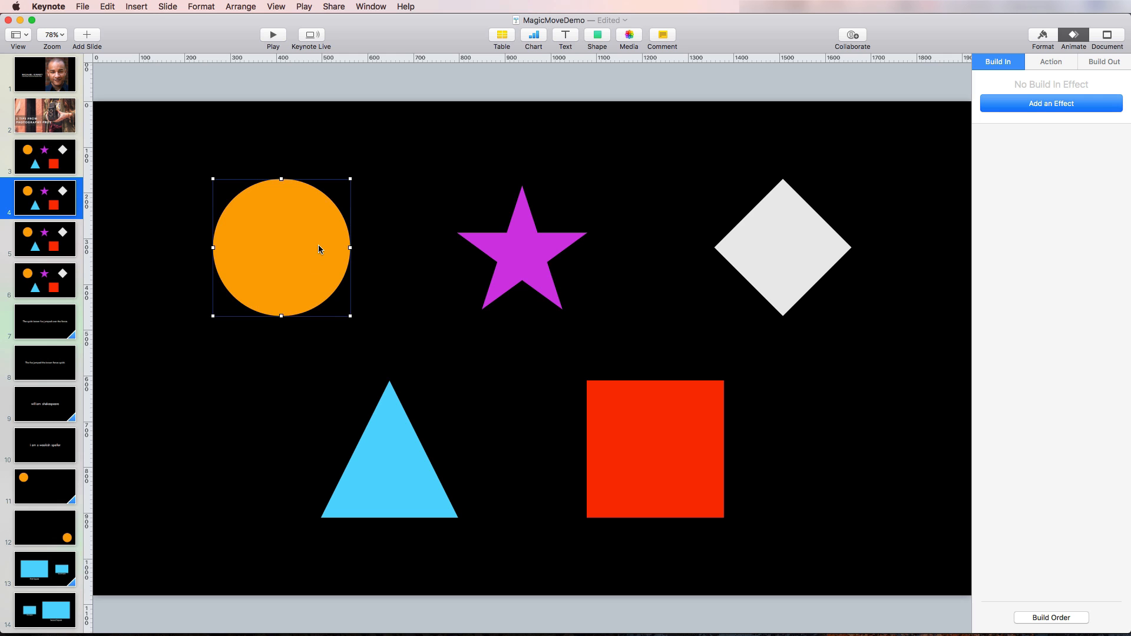
drag(318, 245, 258, 311)
click(520, 261)
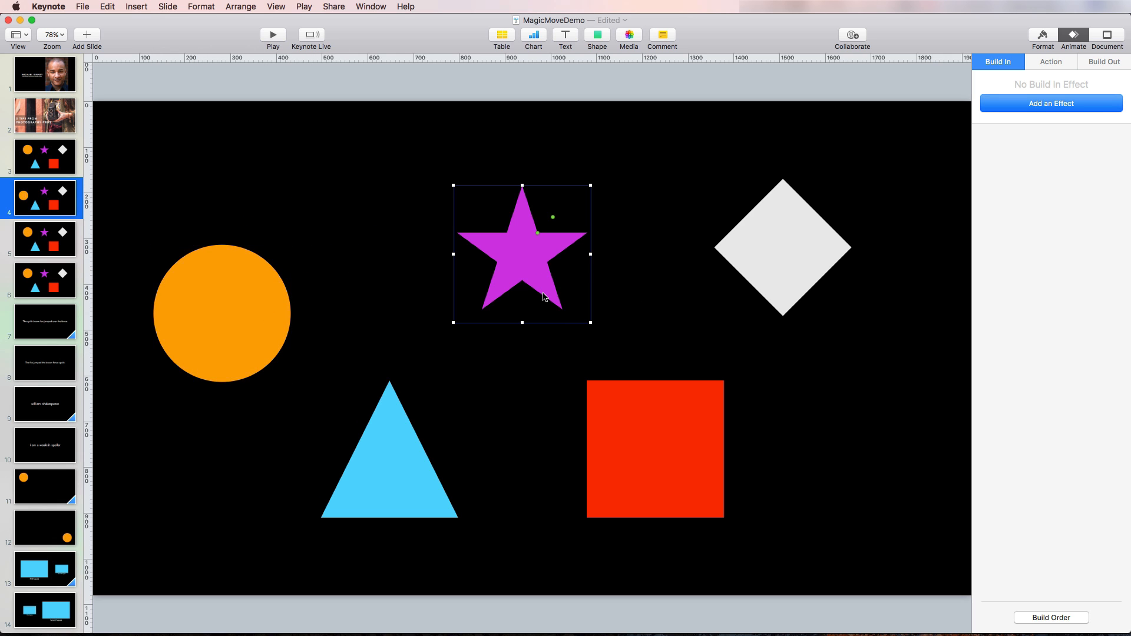
drag(590, 323, 633, 365)
drag(798, 252, 864, 336)
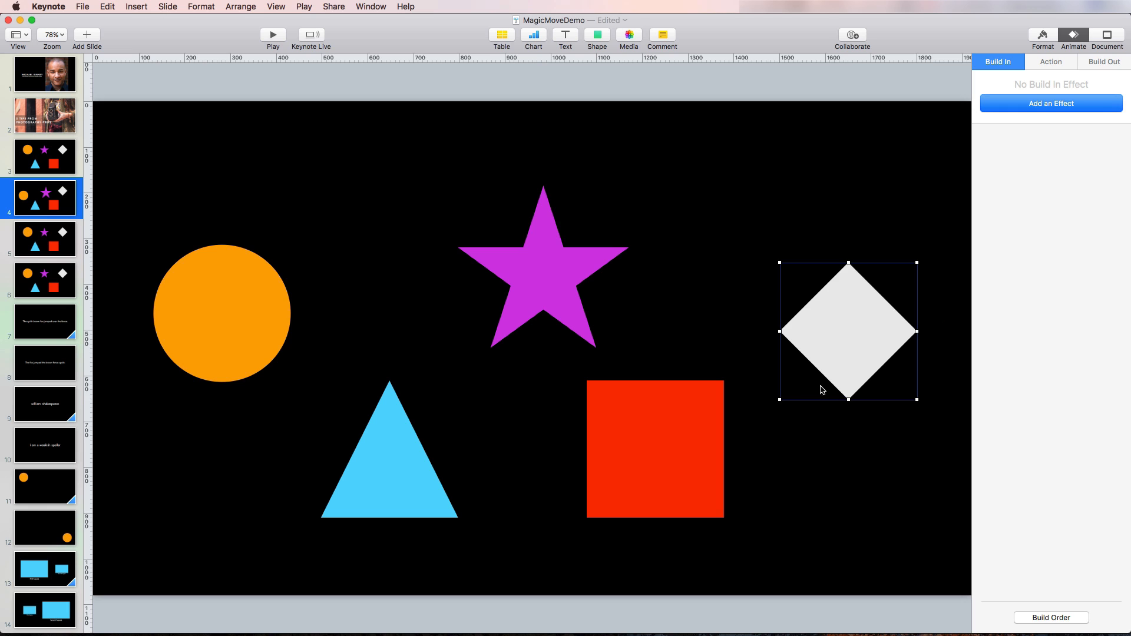
- Change the fill colour of the red square on slide 4 to dark green
click(688, 436)
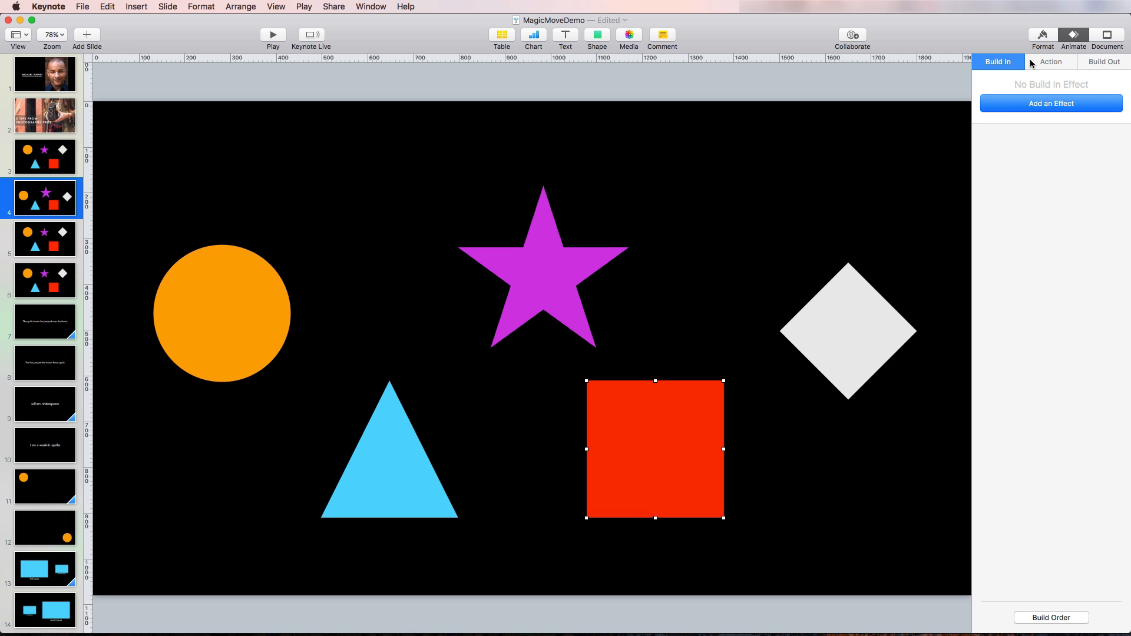
click(1044, 39)
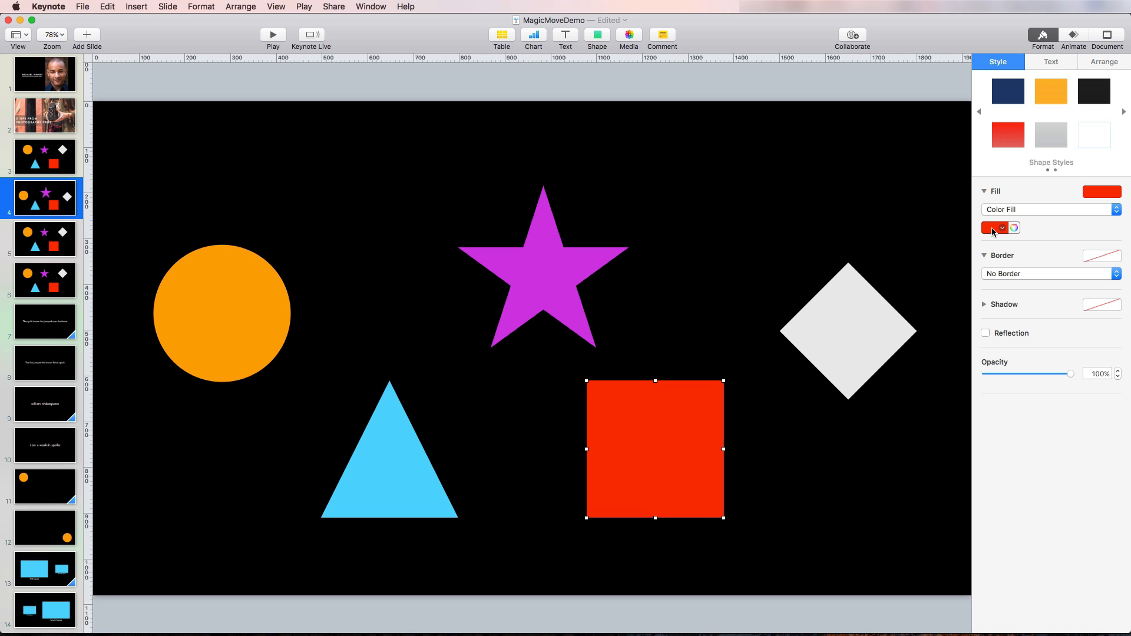
click(994, 230)
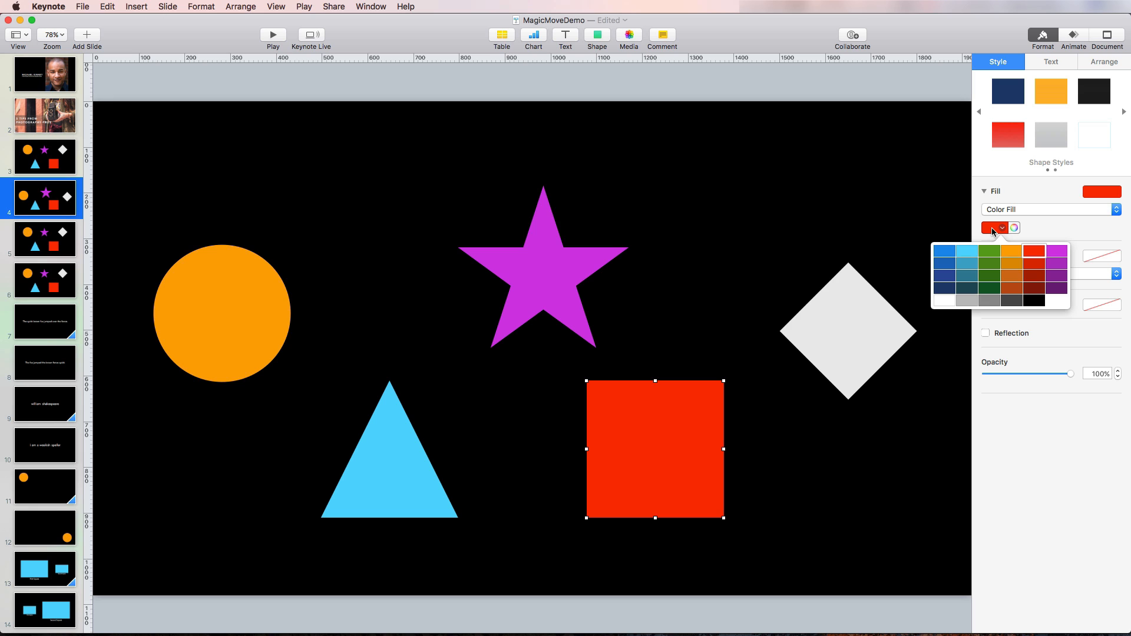
click(989, 275)
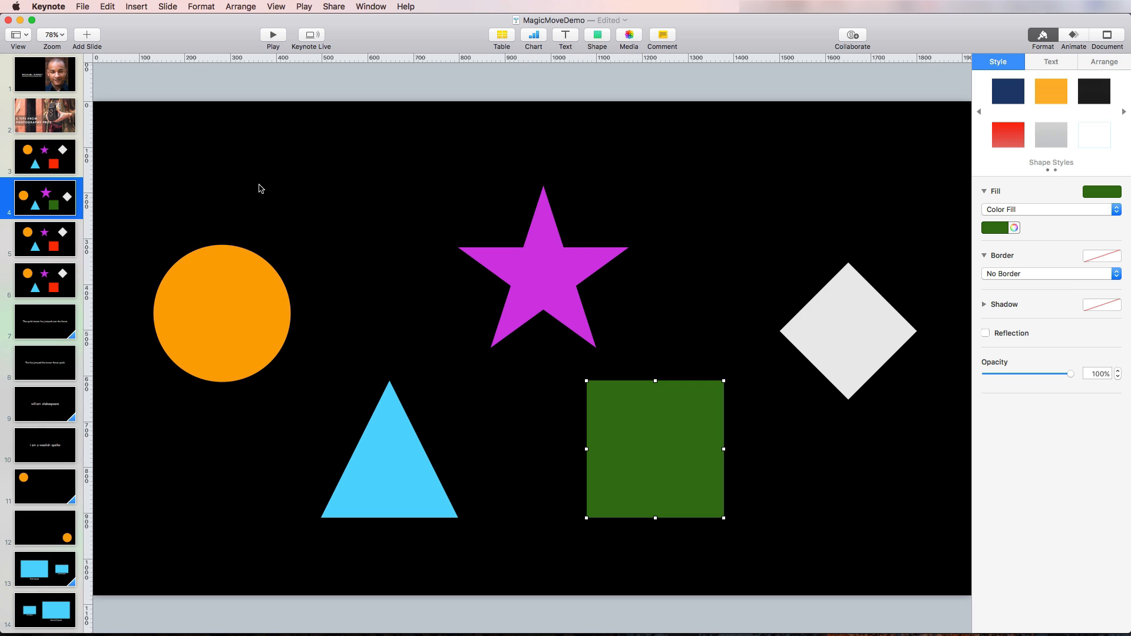
- Apply the Magic Move transition to slide 3
click(71, 167)
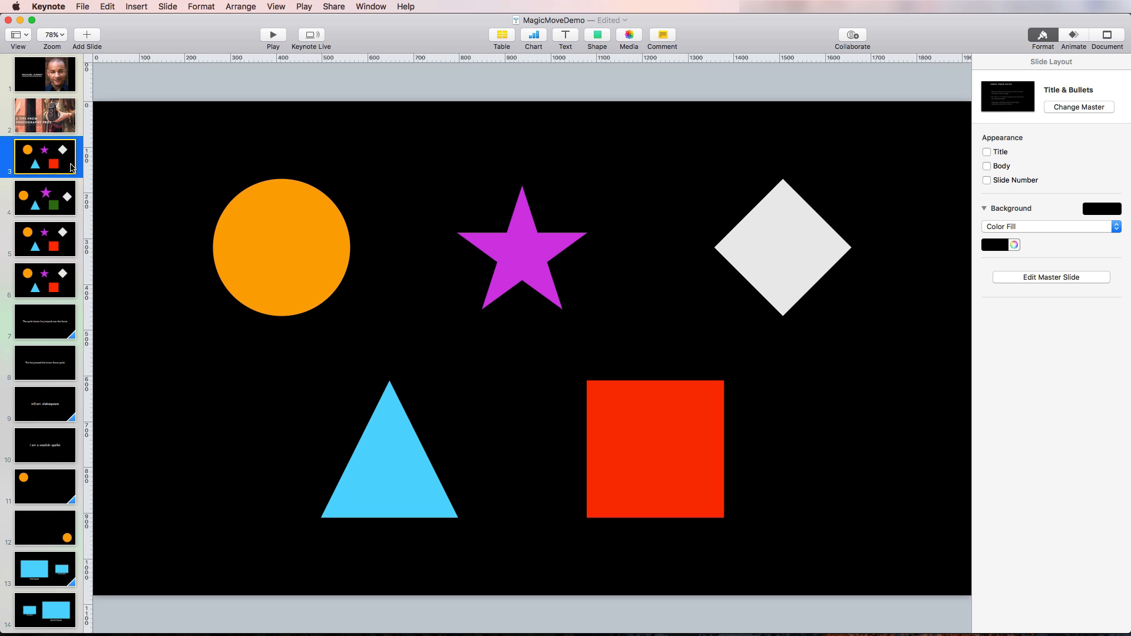
click(308, 247)
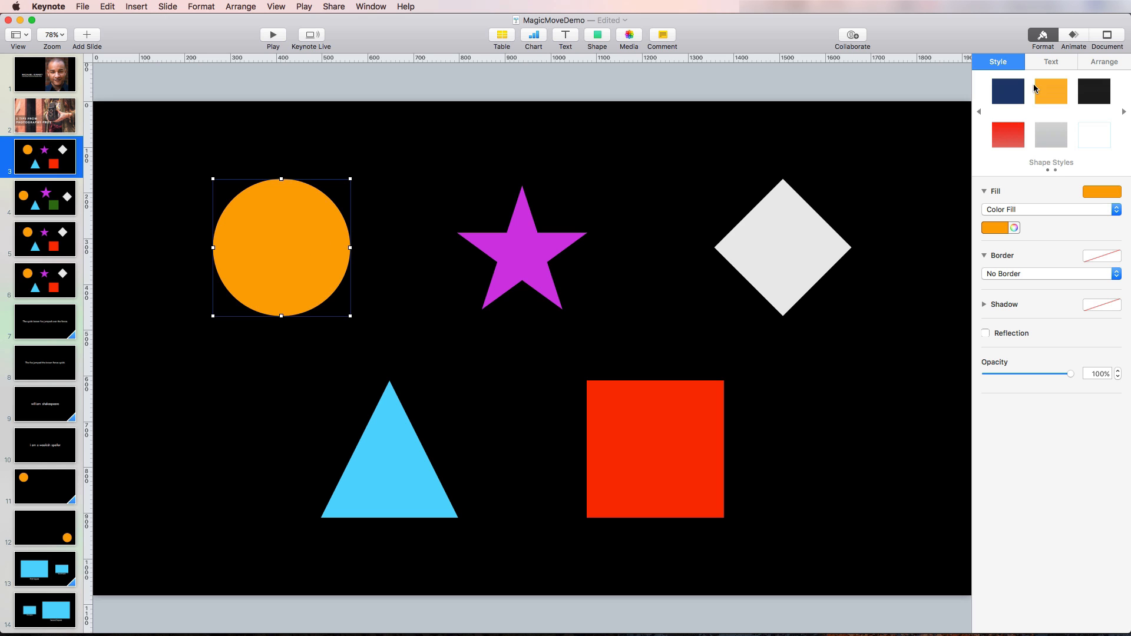
click(1073, 37)
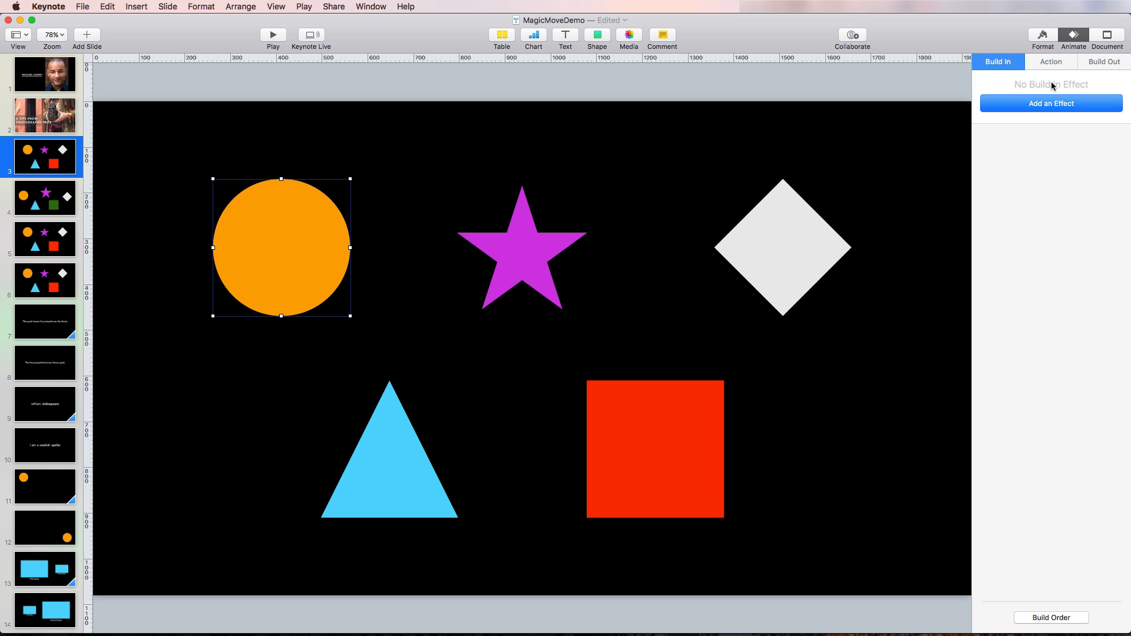
click(818, 82)
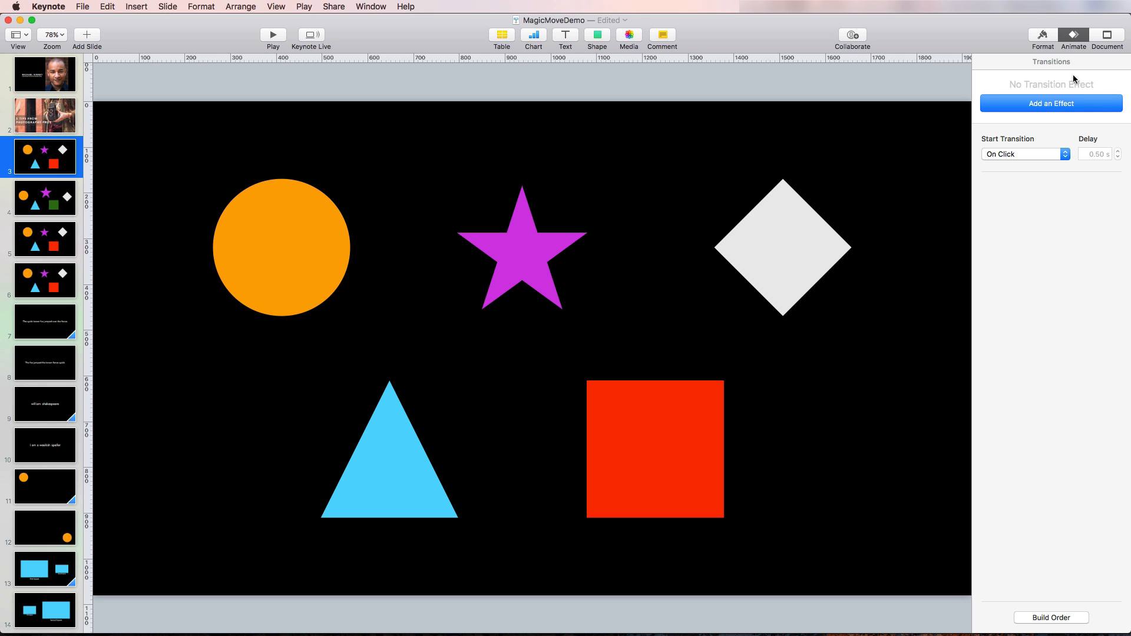
click(1078, 105)
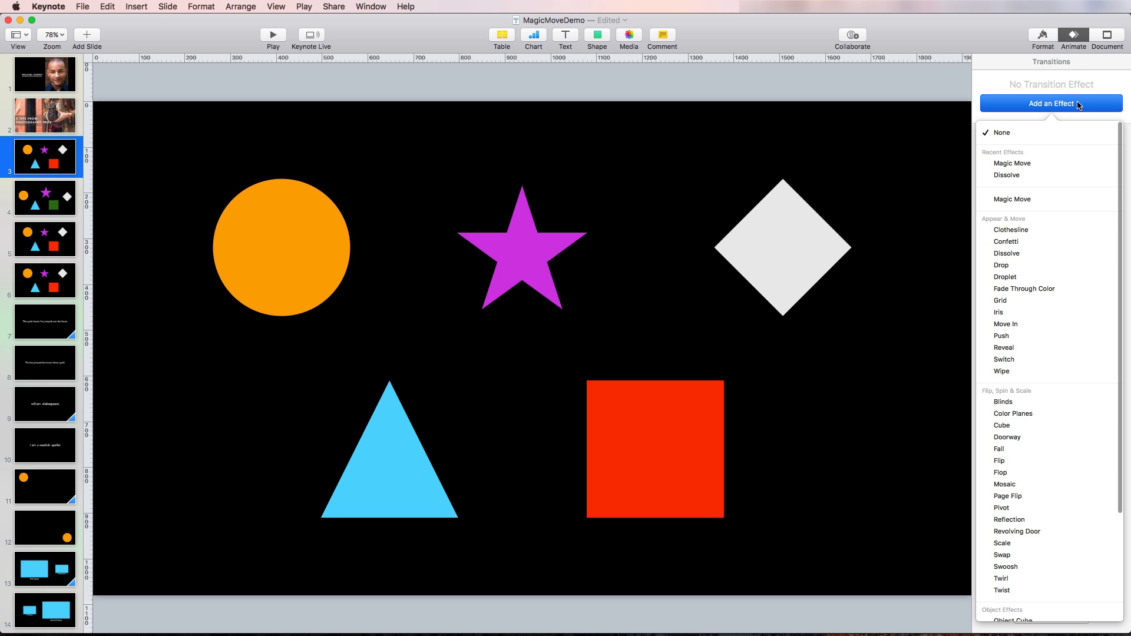
click(1045, 200)
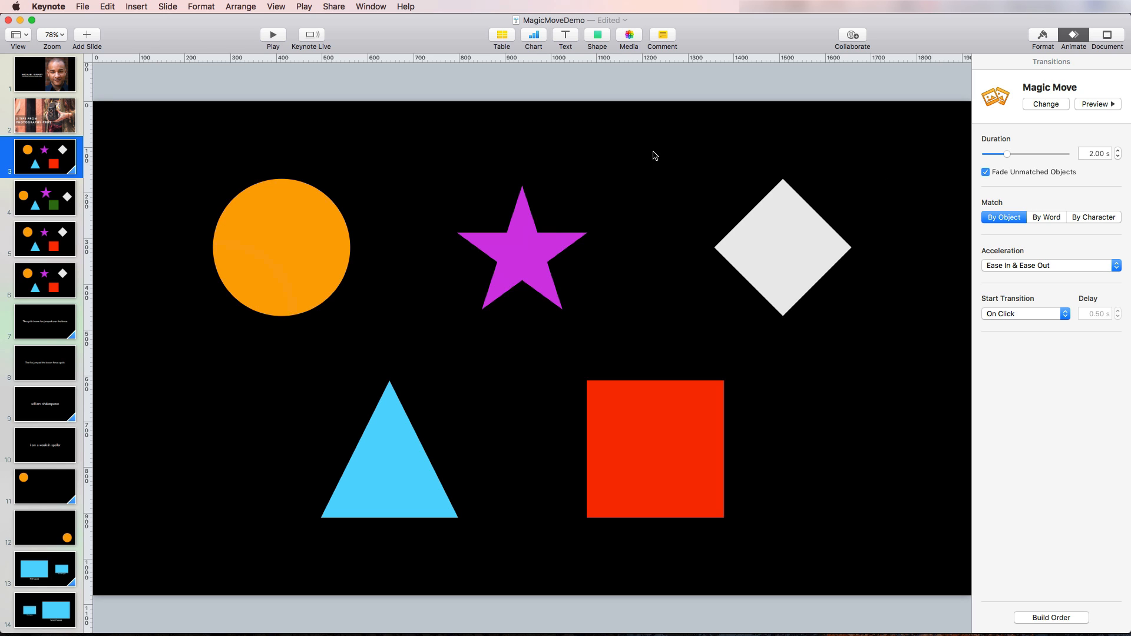
- Play the transition from slide 3 in the slideshow, exit, and compare the shapes on slides 3 and 4
click(274, 35)
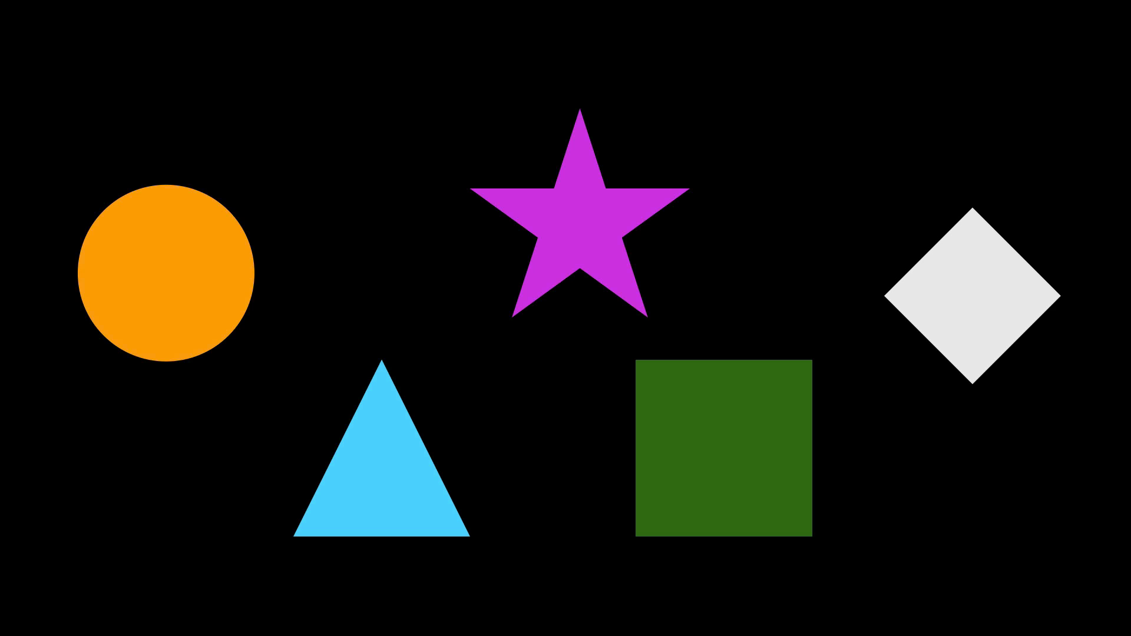
key(Escape)
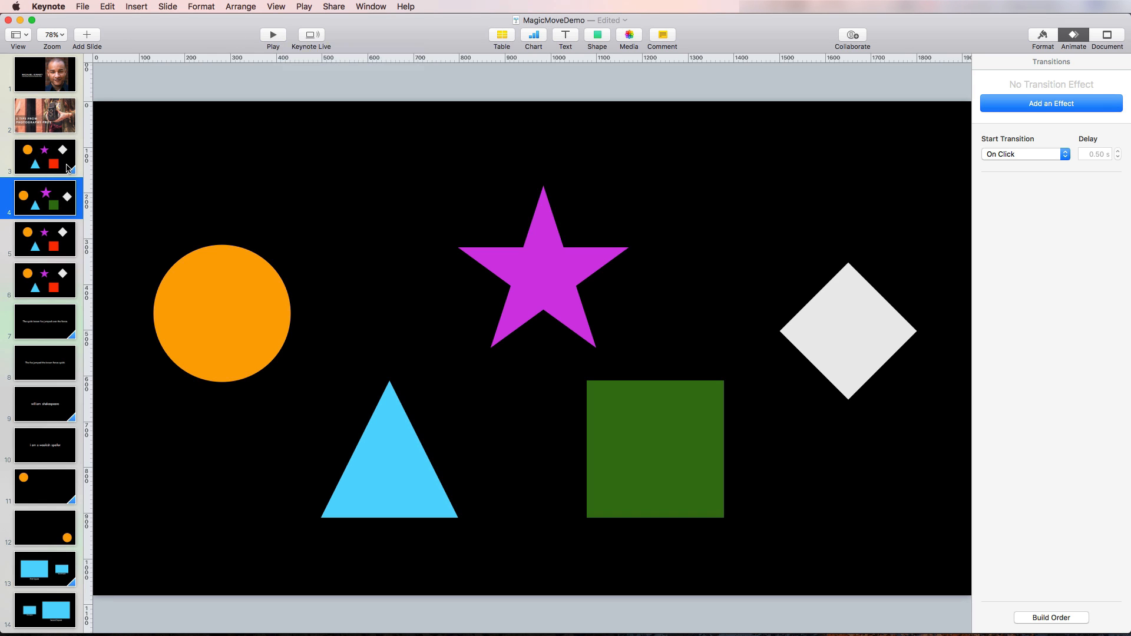
click(69, 167)
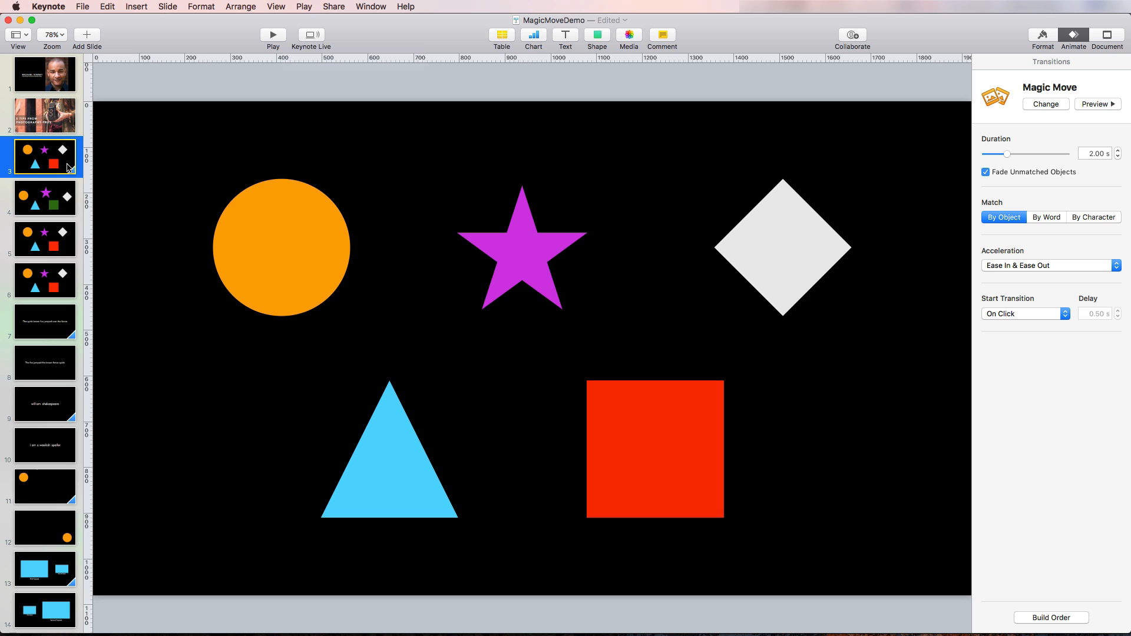
click(65, 194)
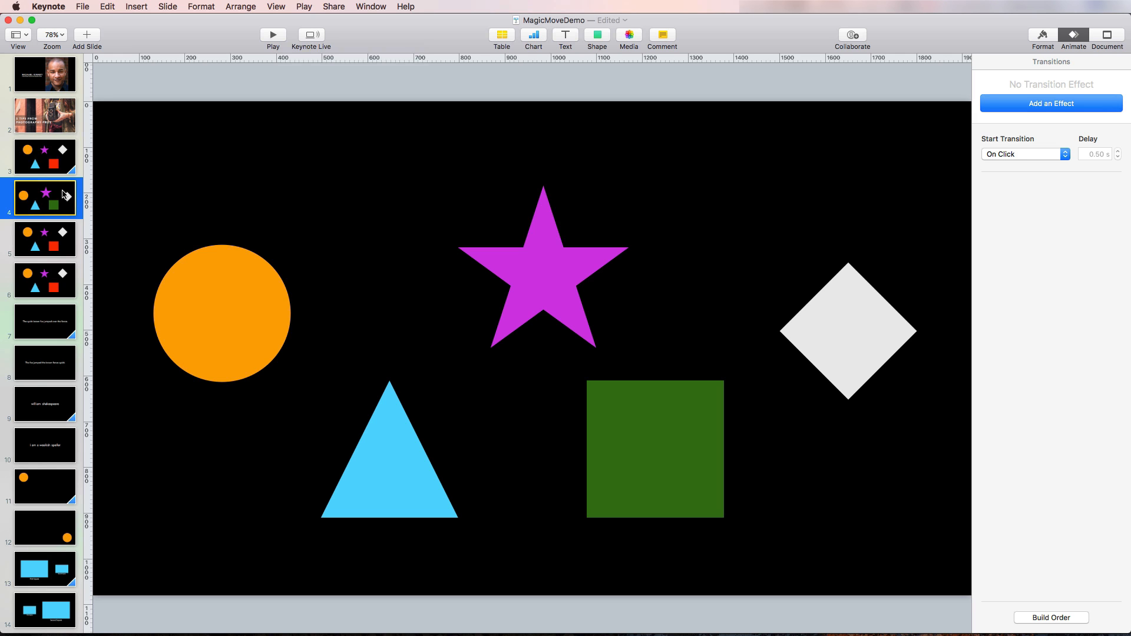
click(68, 166)
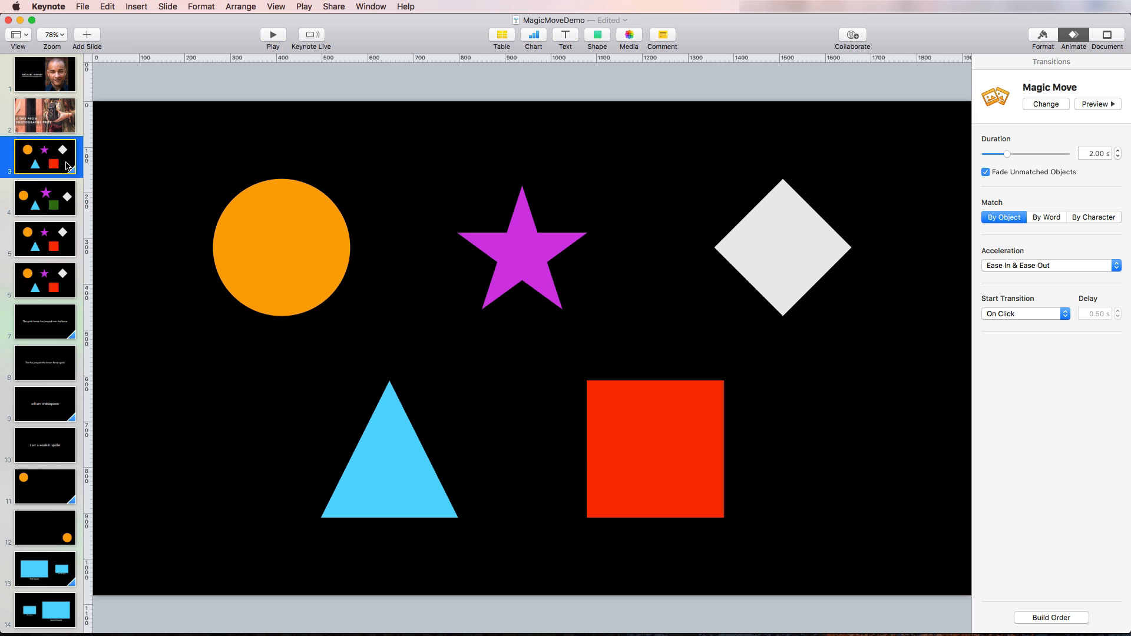
click(69, 192)
click(70, 165)
- Delete the orange circle from slide 5 and compare the slide with slide 6
click(65, 243)
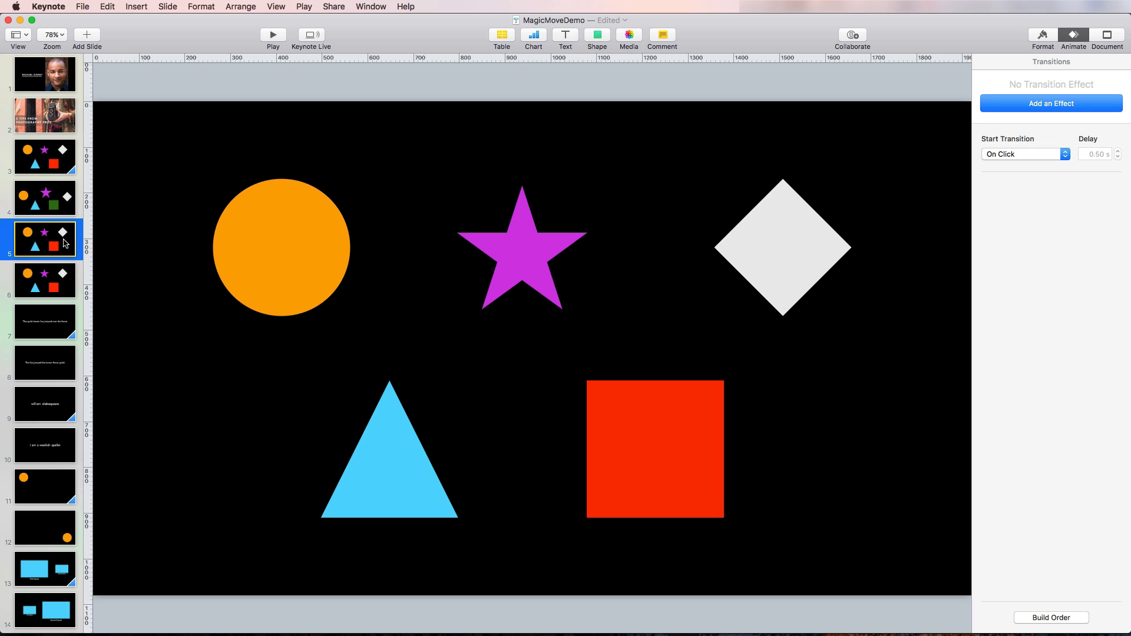
click(320, 290)
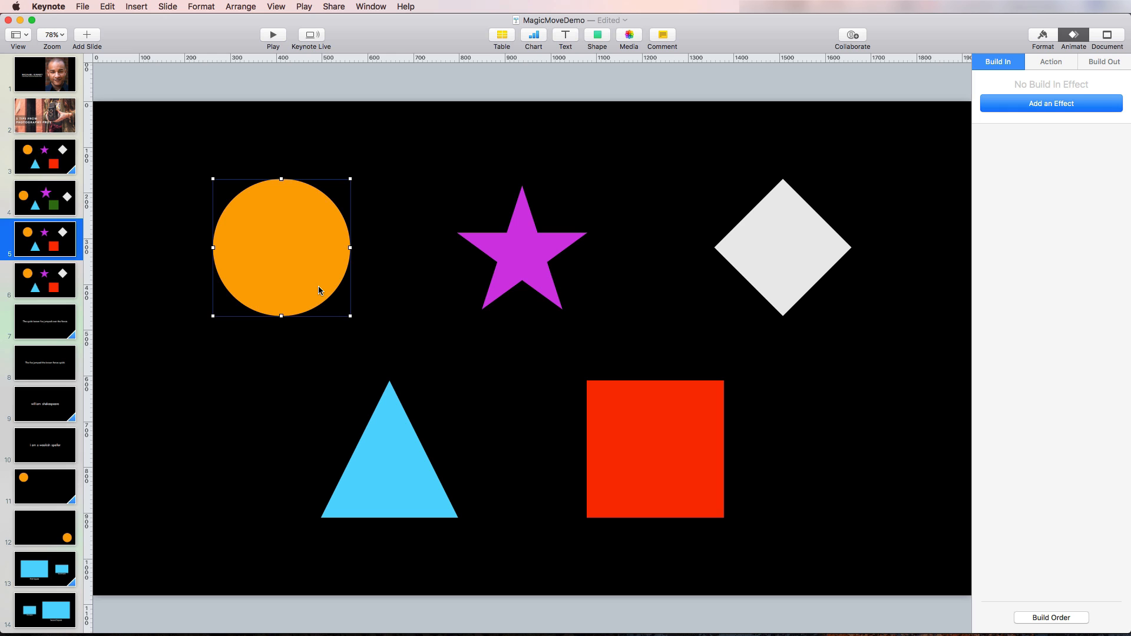
key(BackSpace)
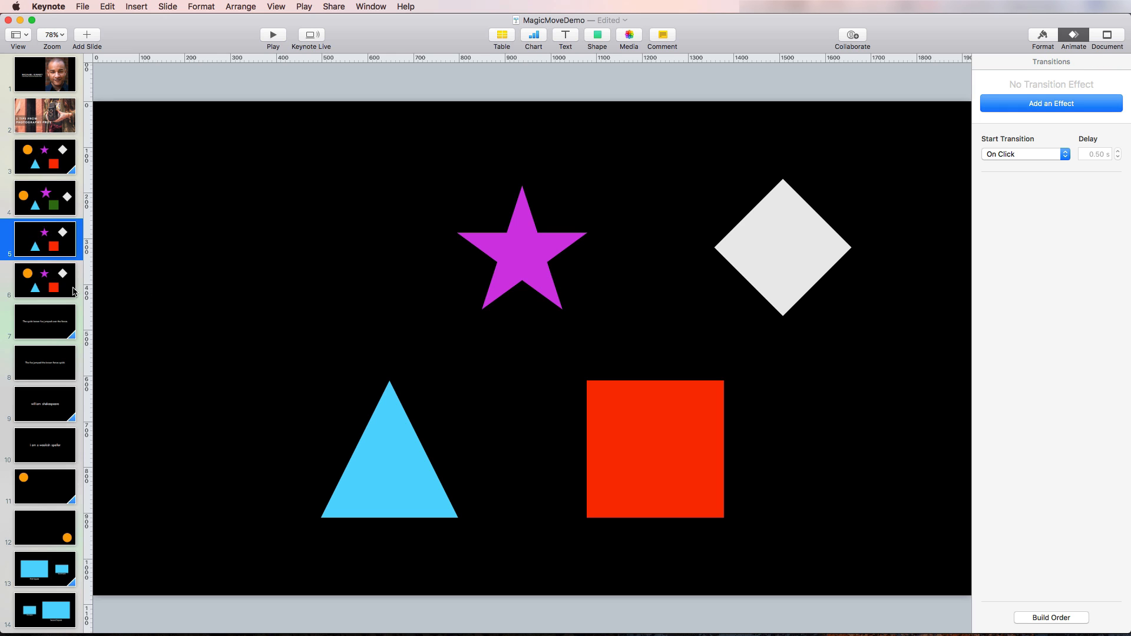
click(75, 291)
click(71, 254)
click(75, 290)
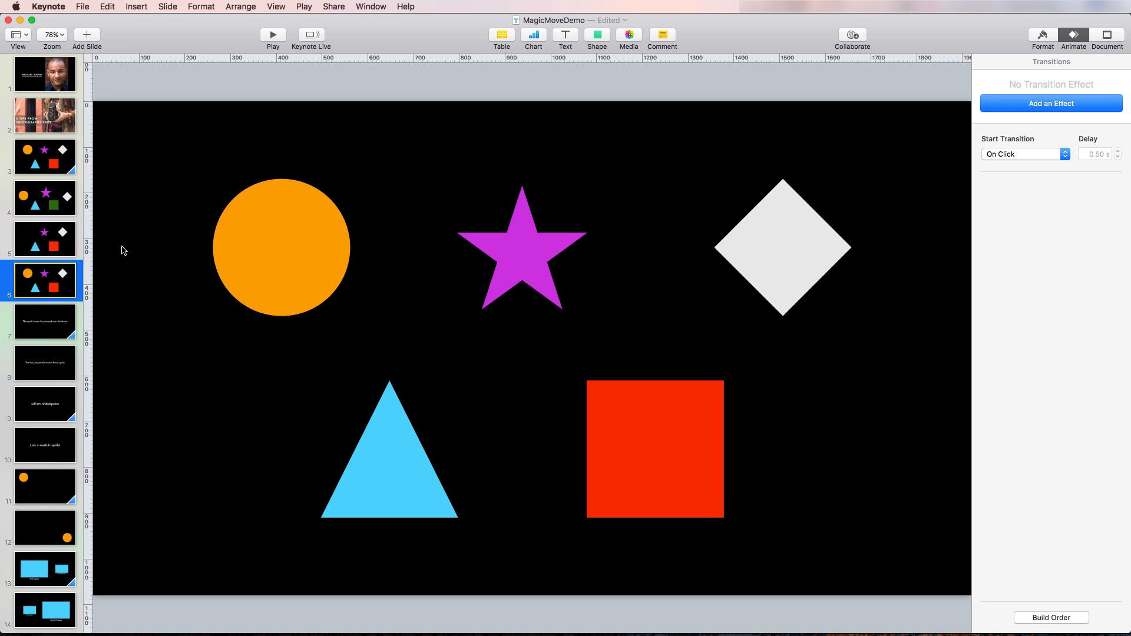
- Apply the Magic Move transition to slide 5 and play it in the slideshow
click(72, 249)
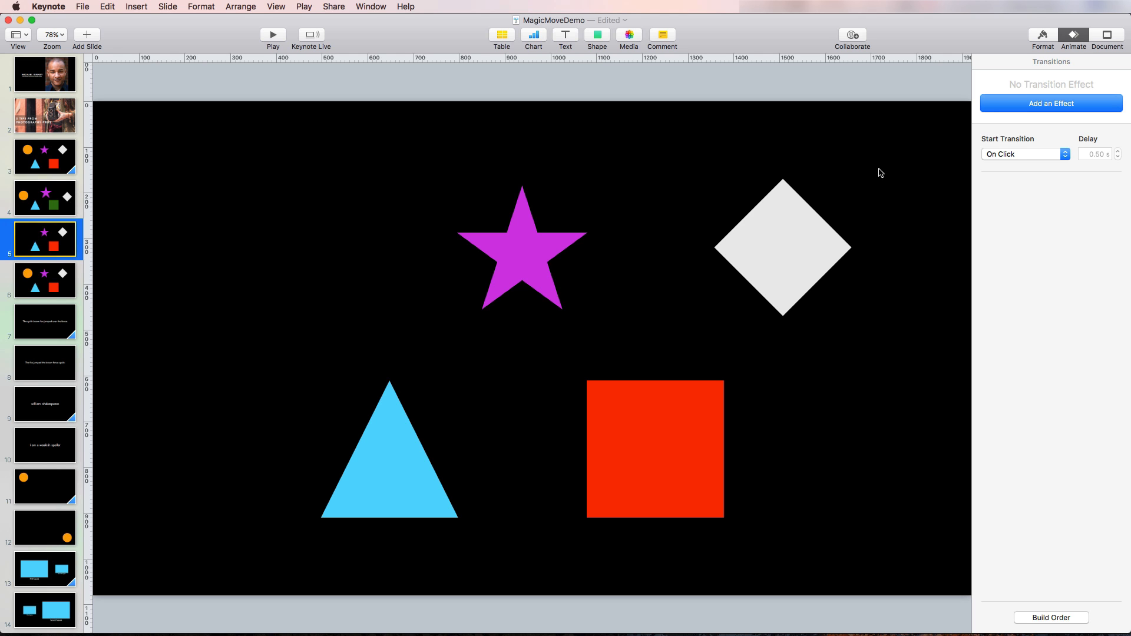
click(1063, 108)
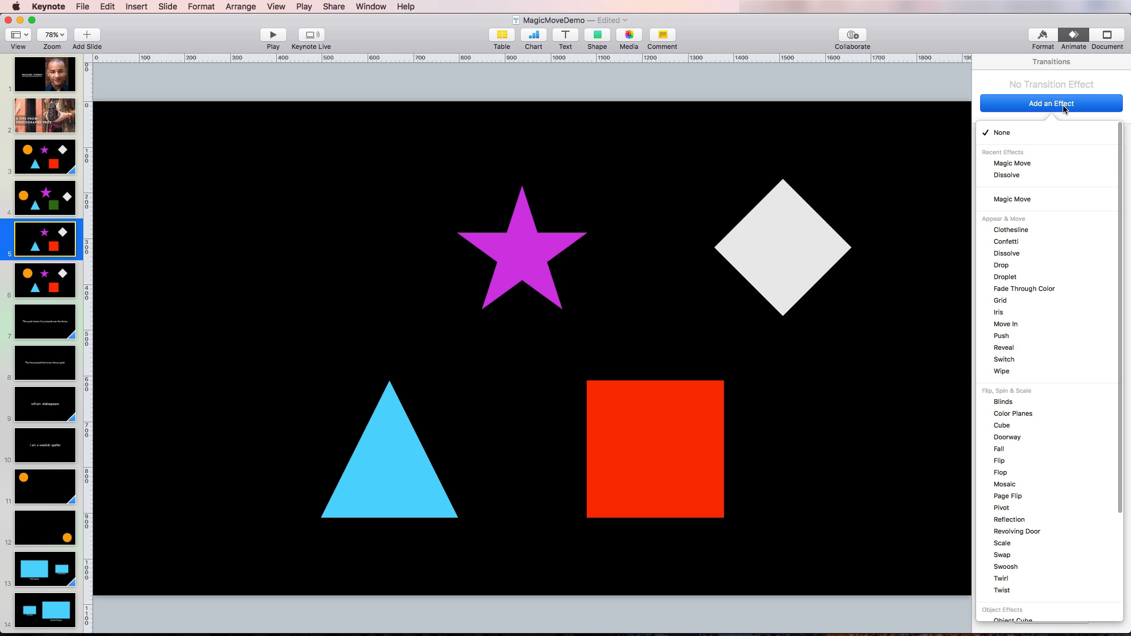
click(1052, 200)
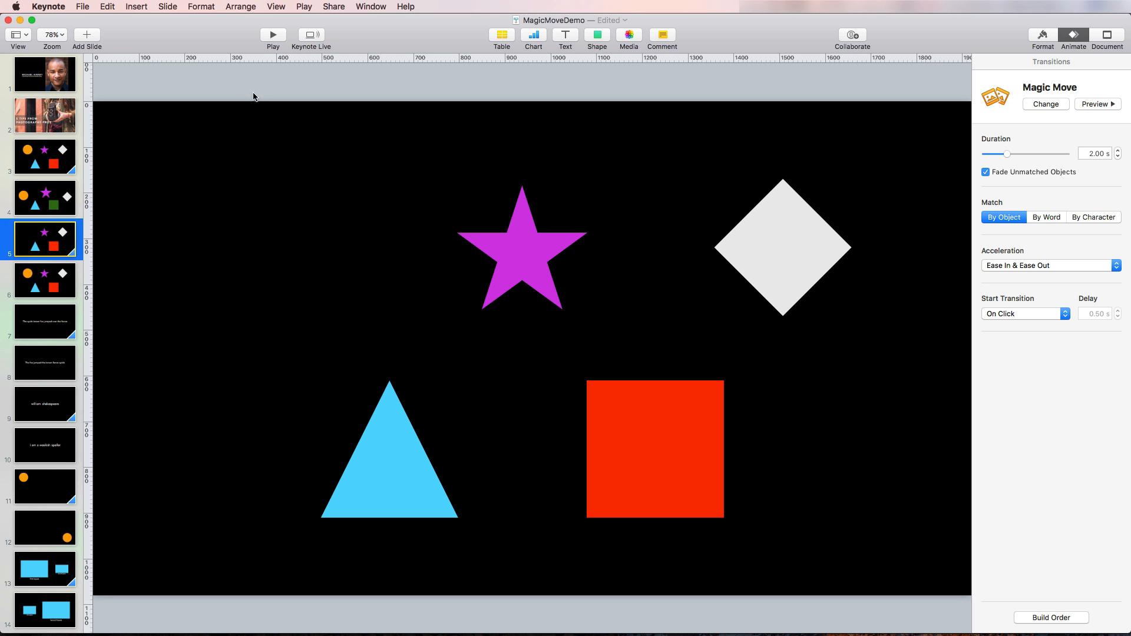
click(274, 35)
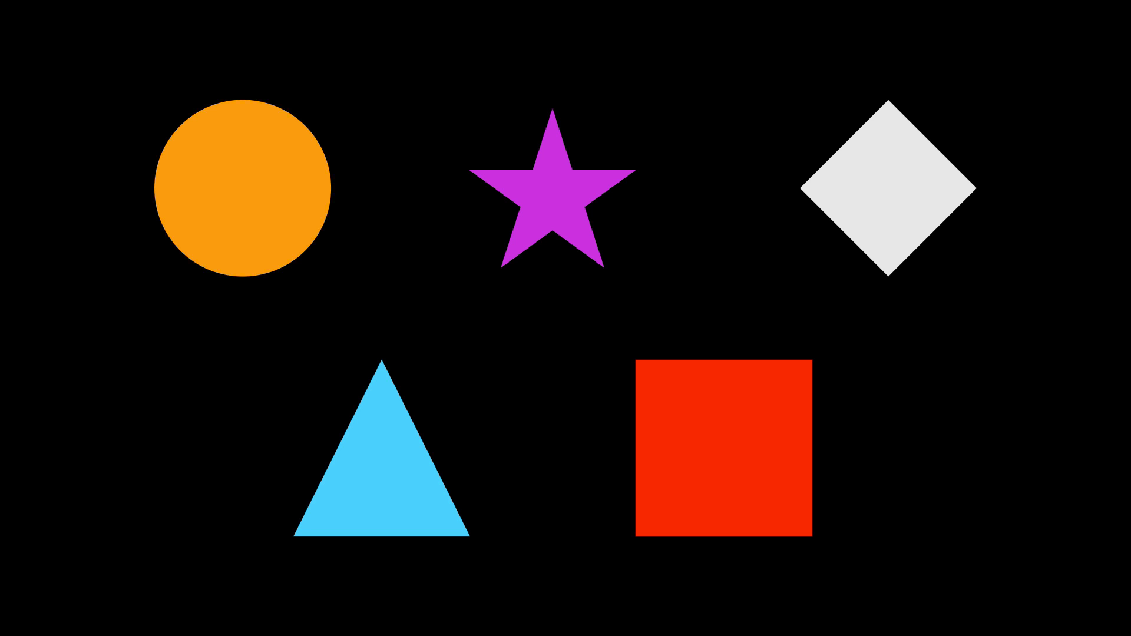
key(Escape)
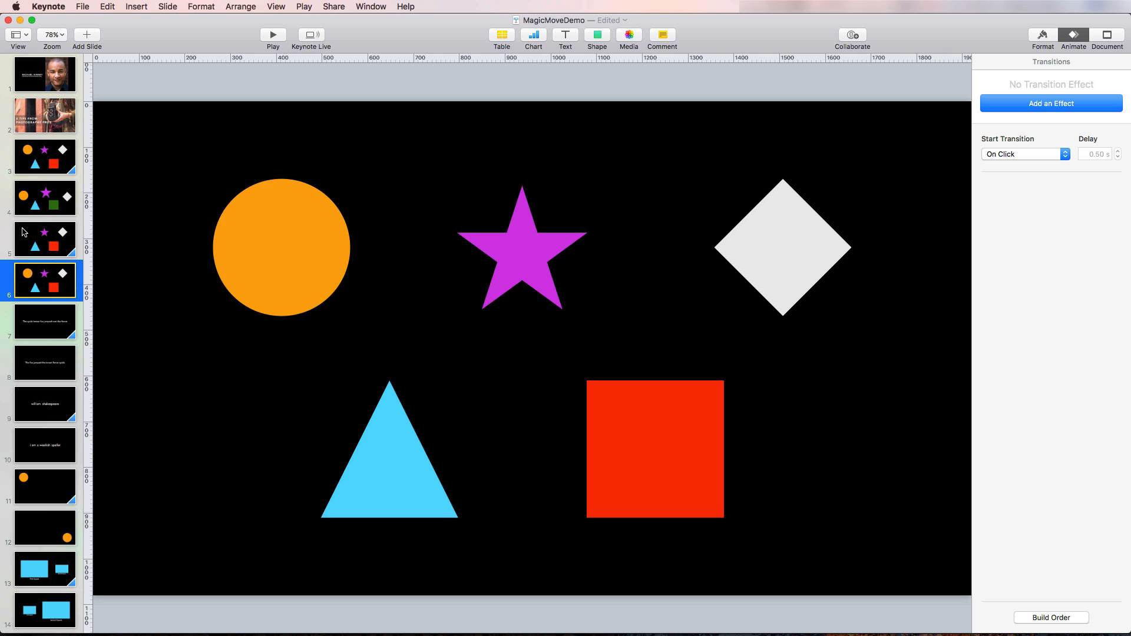
- Compare the shapes on slides 5 and 6 and play the Magic Move transition from slide 5 in the slideshow
click(24, 232)
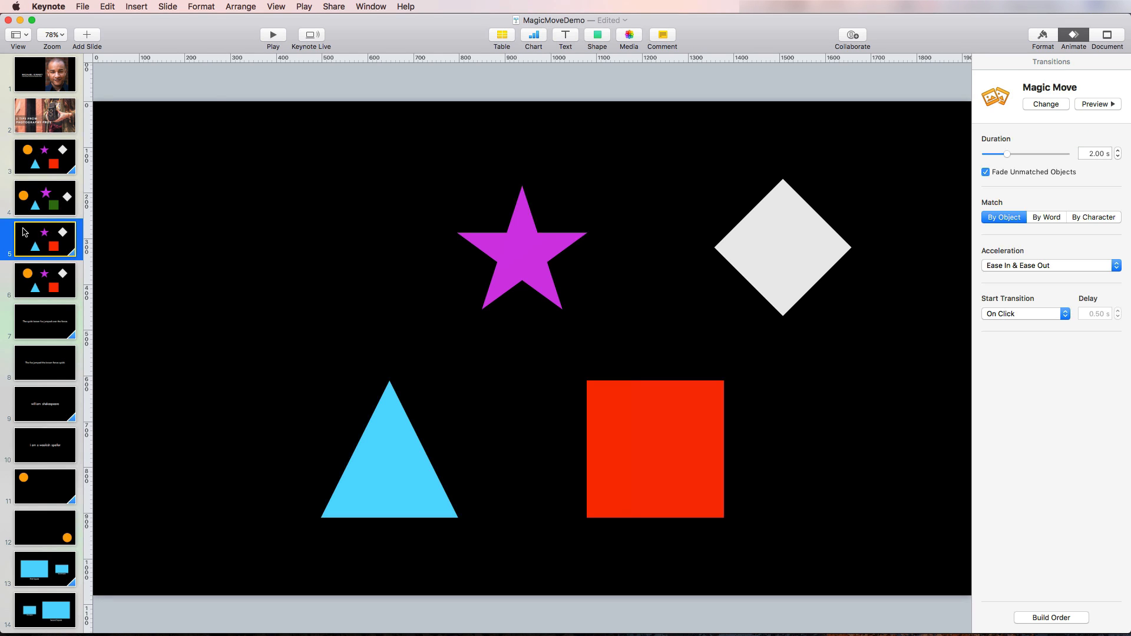
click(22, 293)
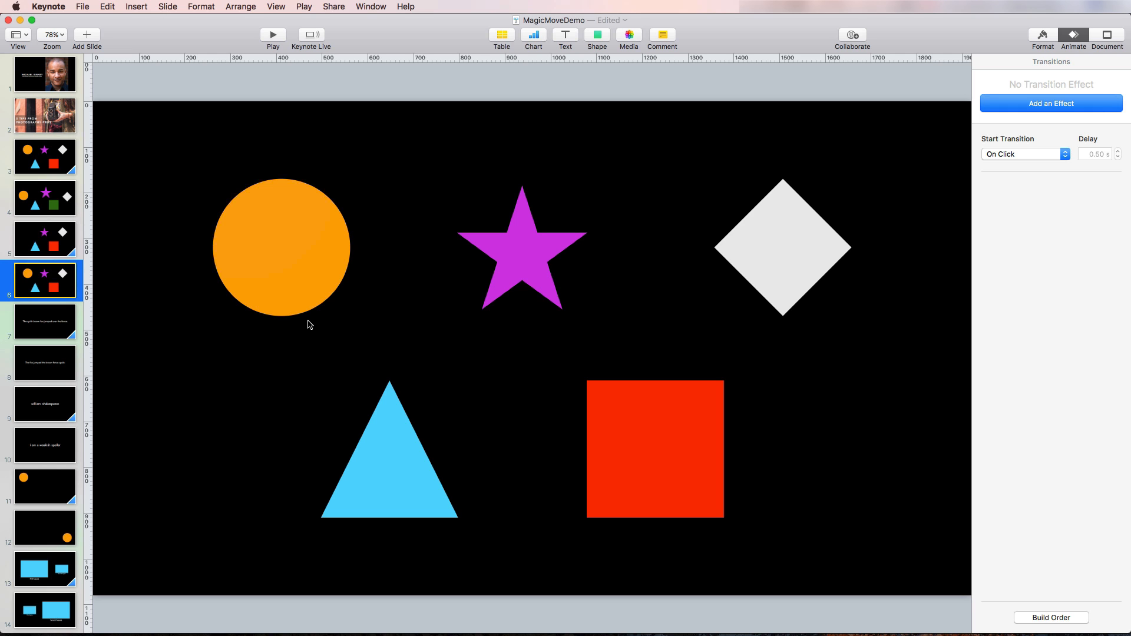
click(27, 242)
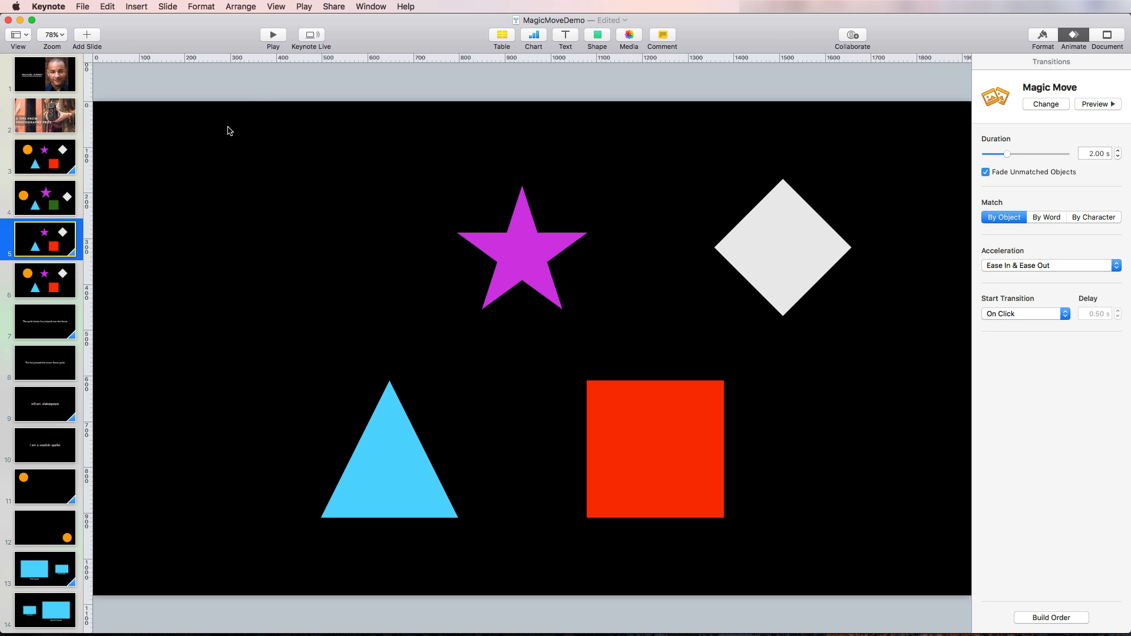
click(273, 34)
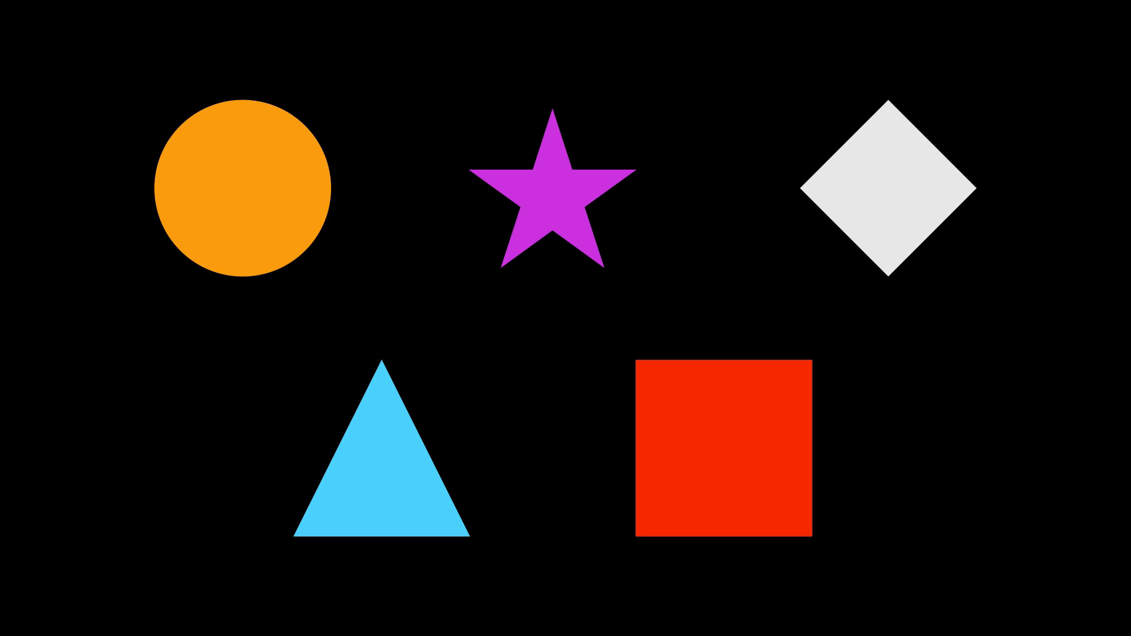
key(Escape)
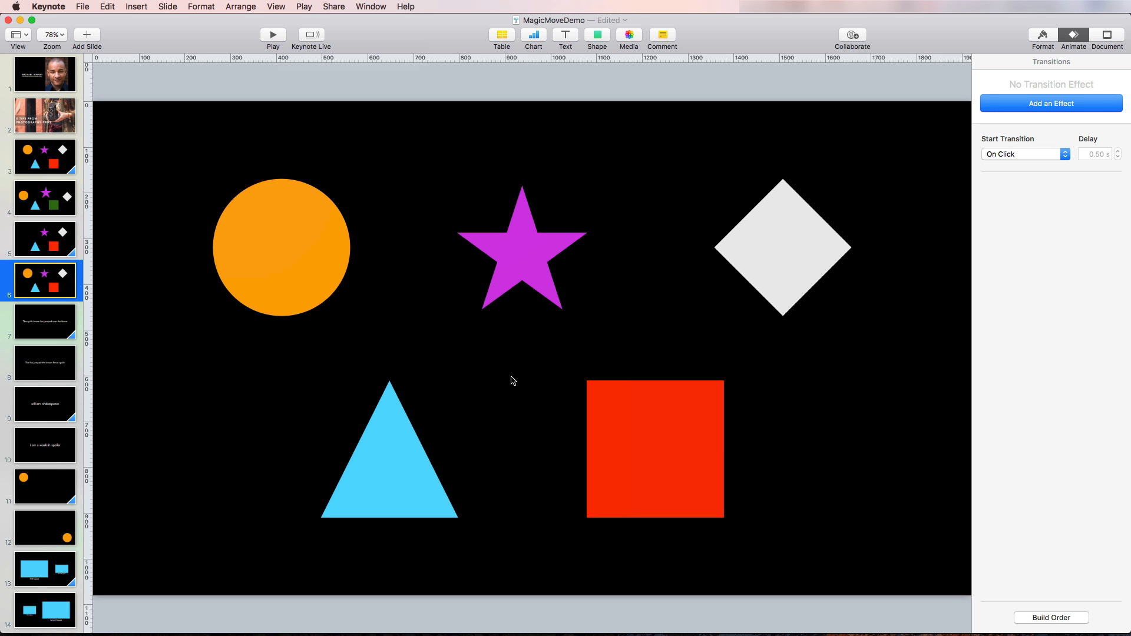
- Delete the red square from slide 6 and play the transition from slide 5 in the slideshow
click(661, 415)
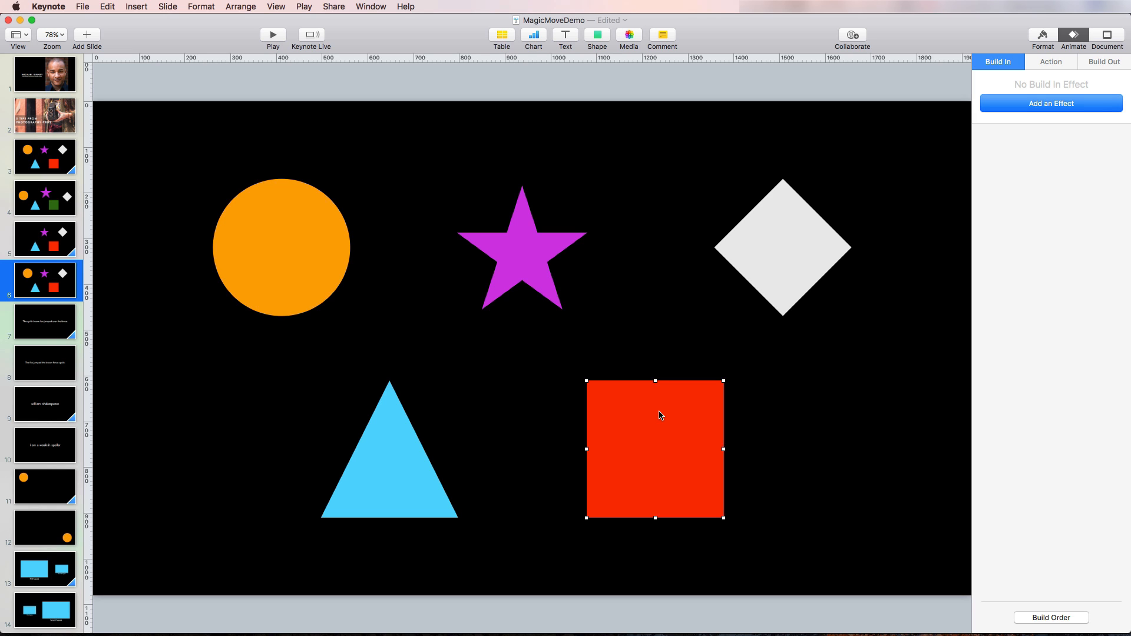
key(Delete)
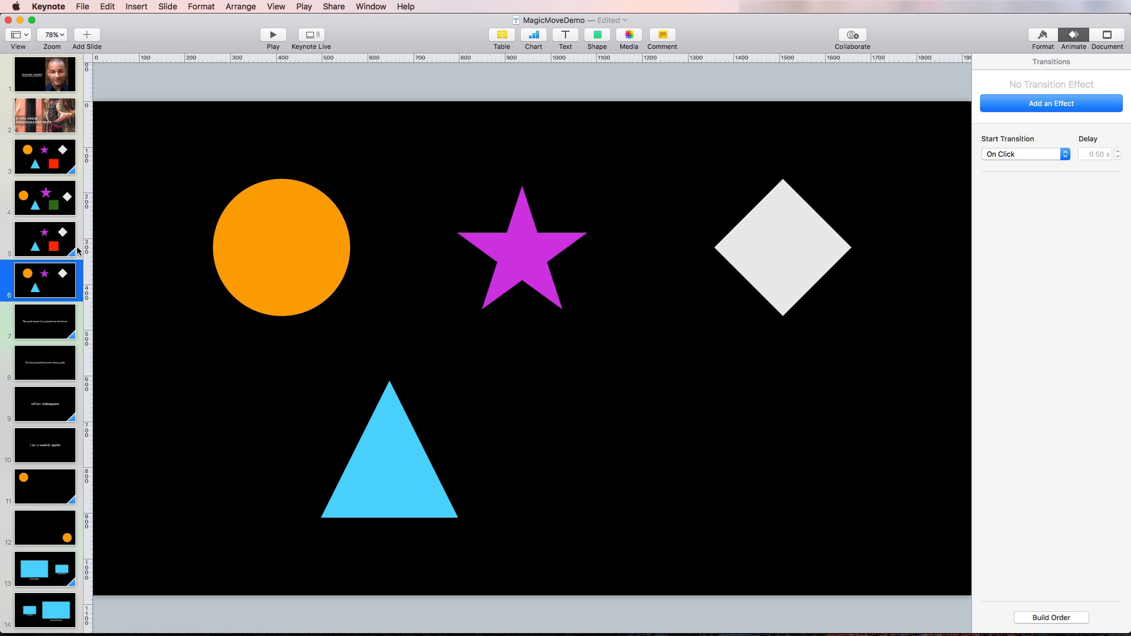
click(68, 248)
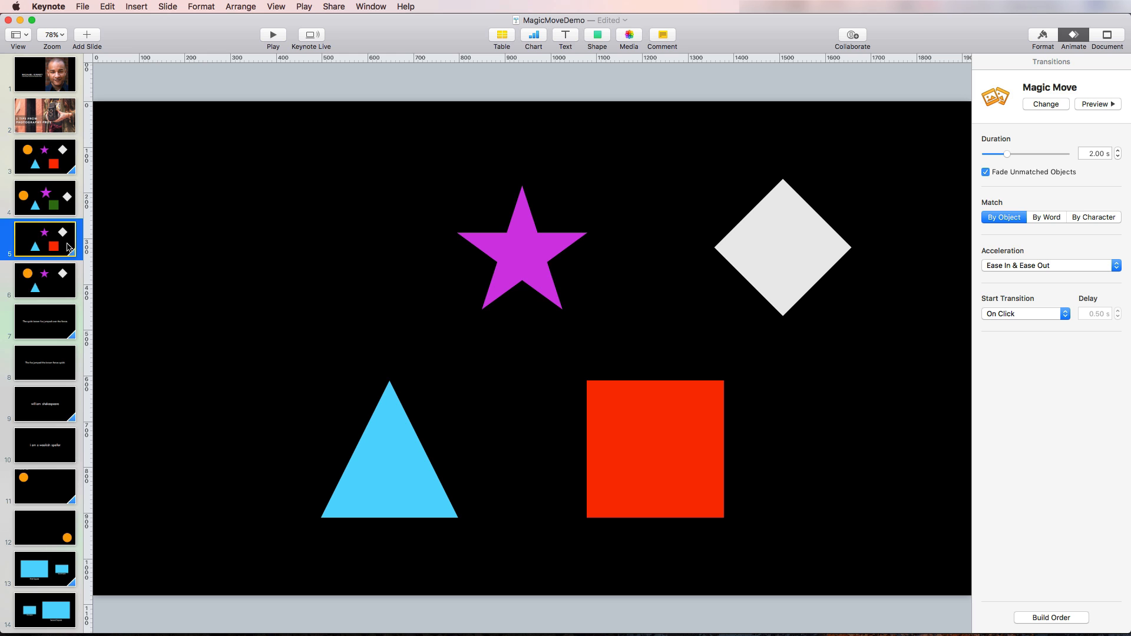
click(277, 37)
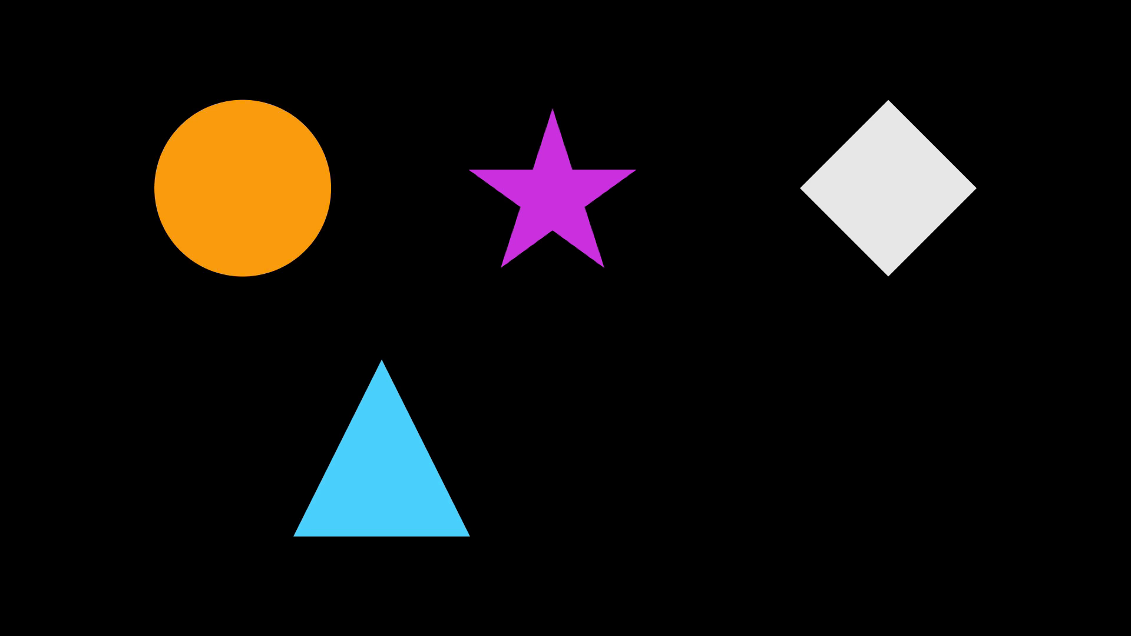
key(Escape)
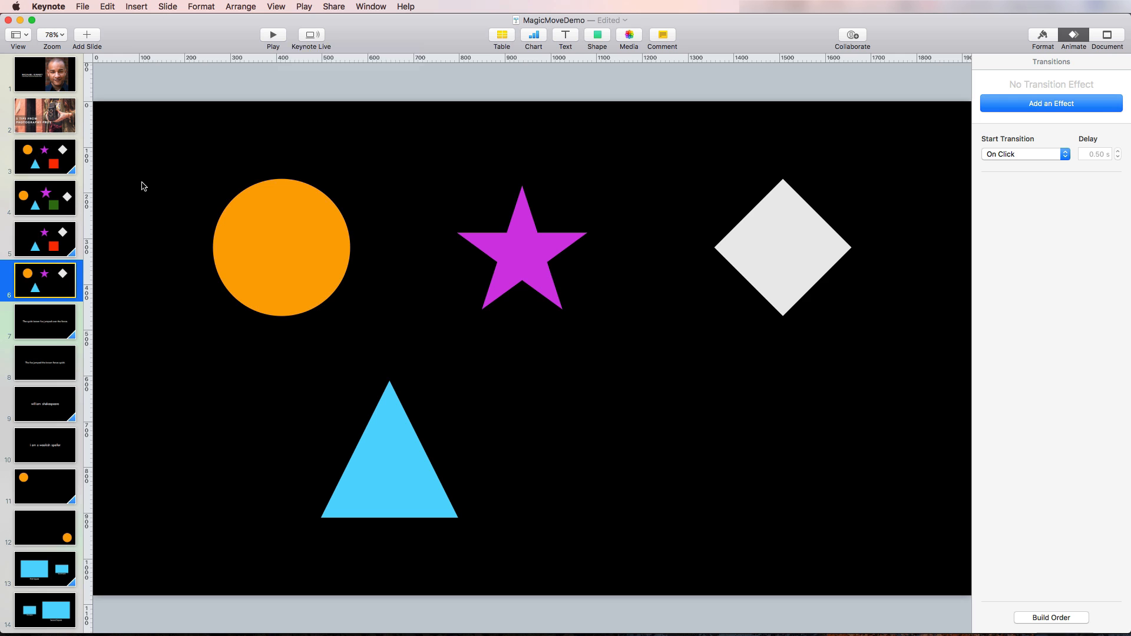
- Compare which shapes are present on slide 5 and on slide 6, and return to slide 5
click(31, 235)
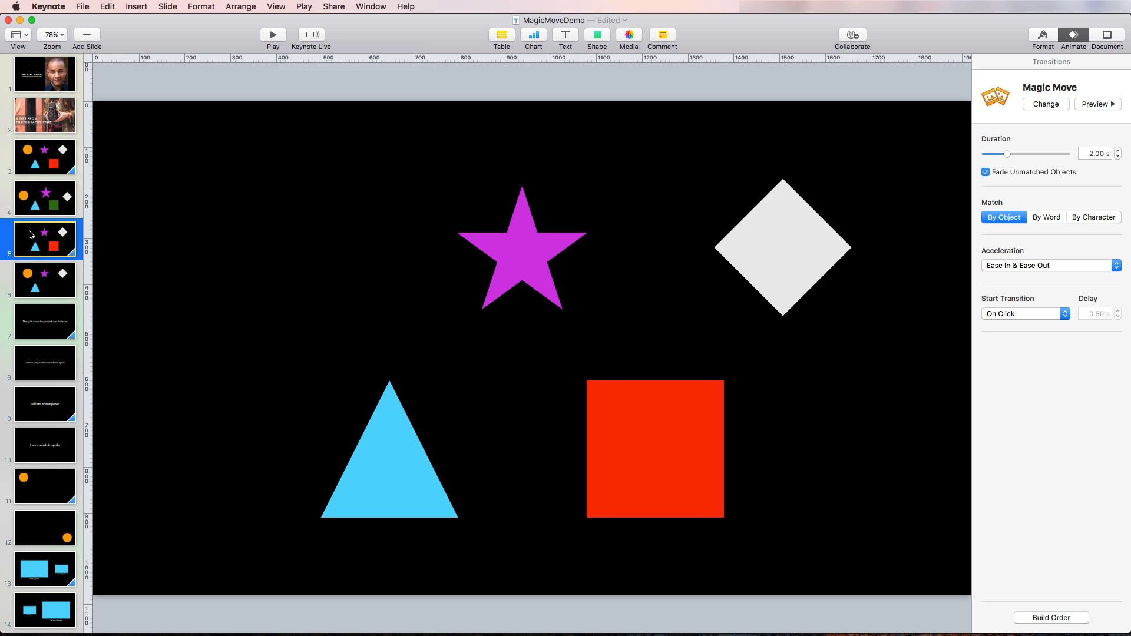
click(56, 288)
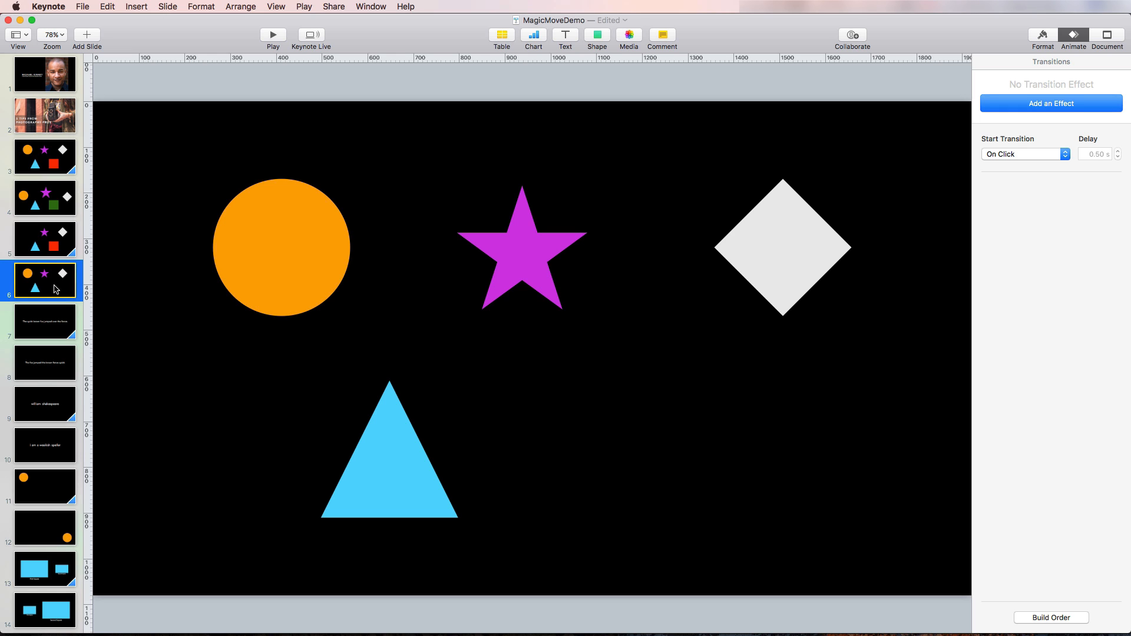
click(34, 238)
- Review the available transition effects for slide 5 and preview its Magic Move transition
scroll(35, 239, down, 1)
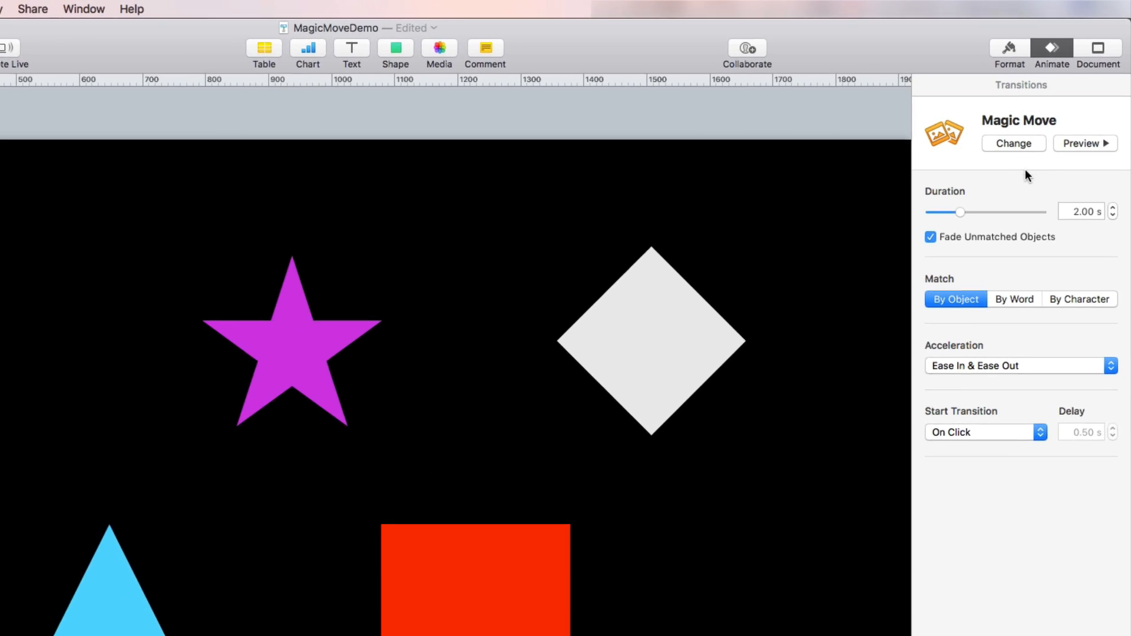
click(1001, 154)
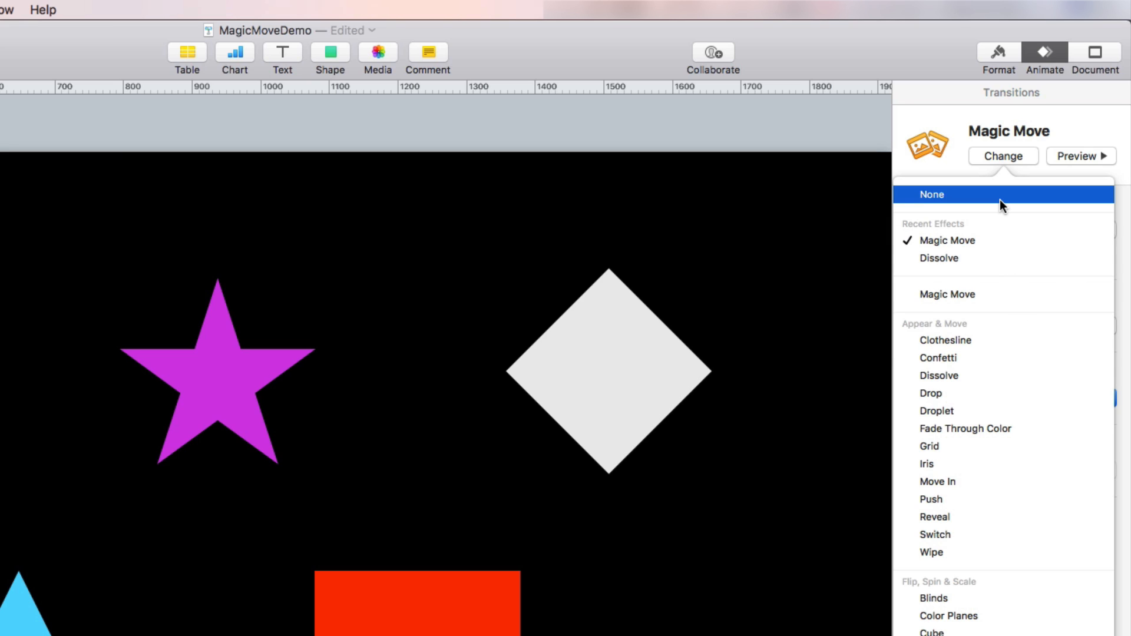
click(960, 165)
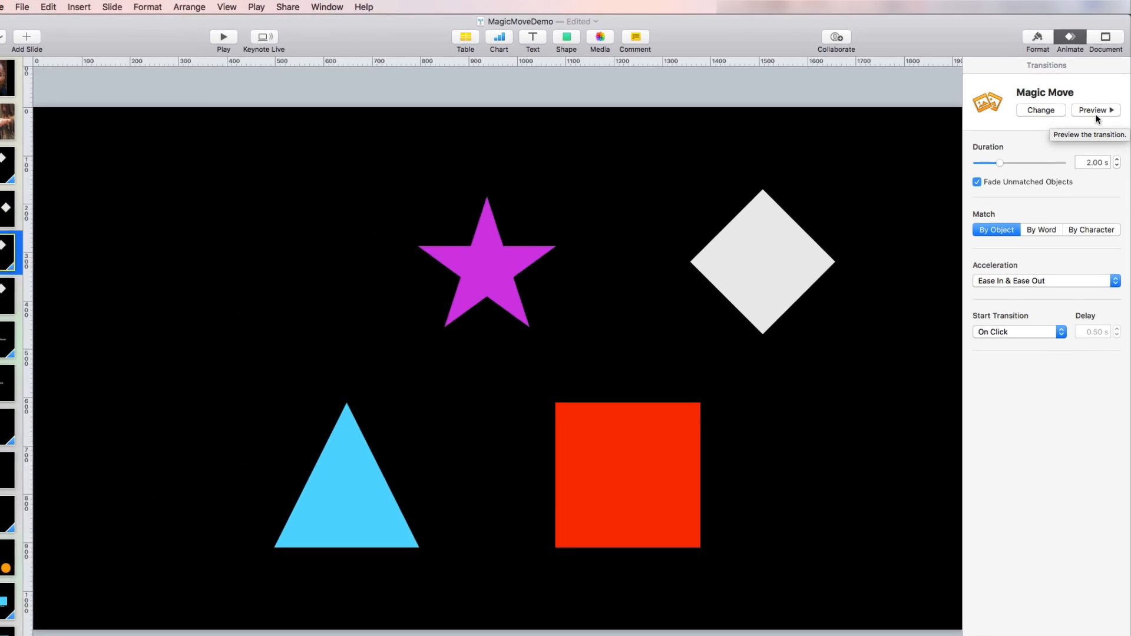
click(1099, 106)
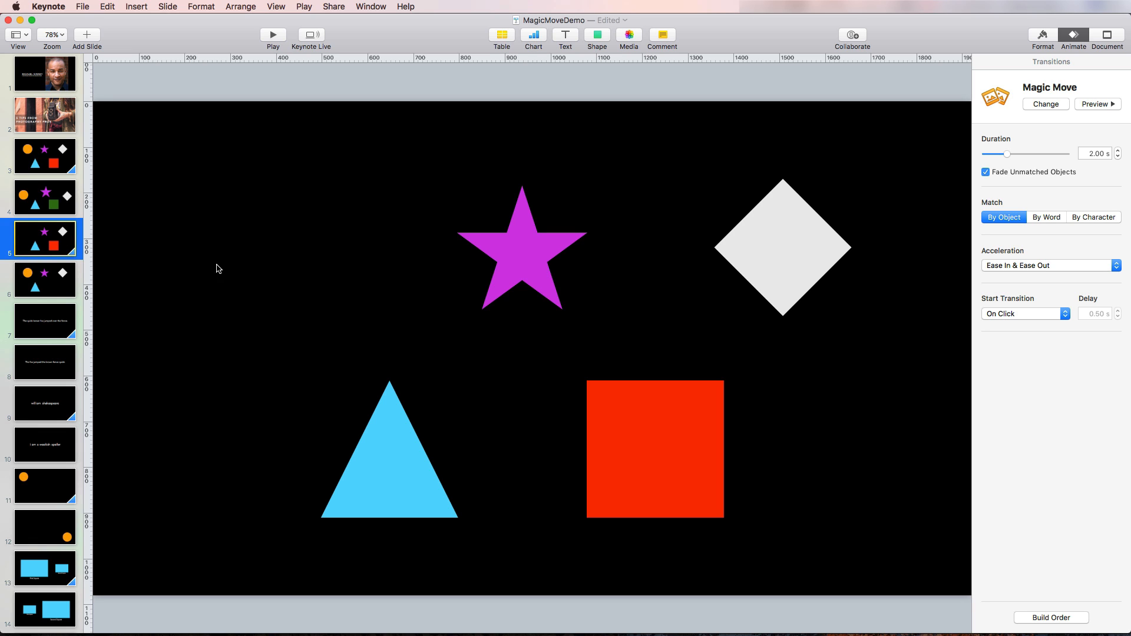
- Check slide 6 against slide 5, play the transition from slide 5 in the slideshow, and exit
click(65, 293)
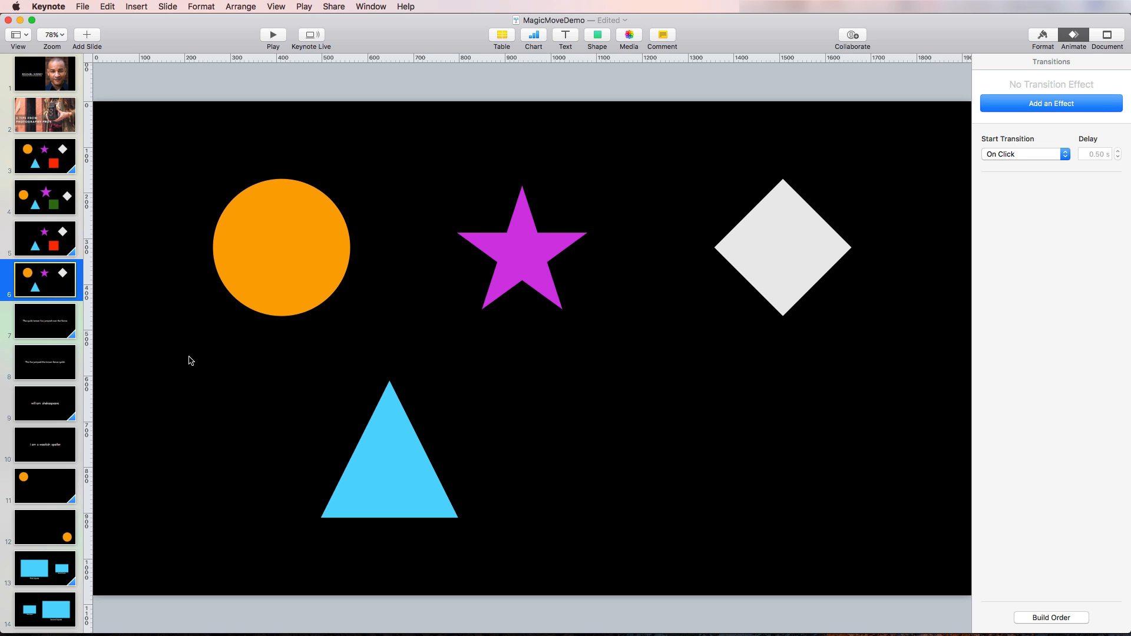
click(27, 236)
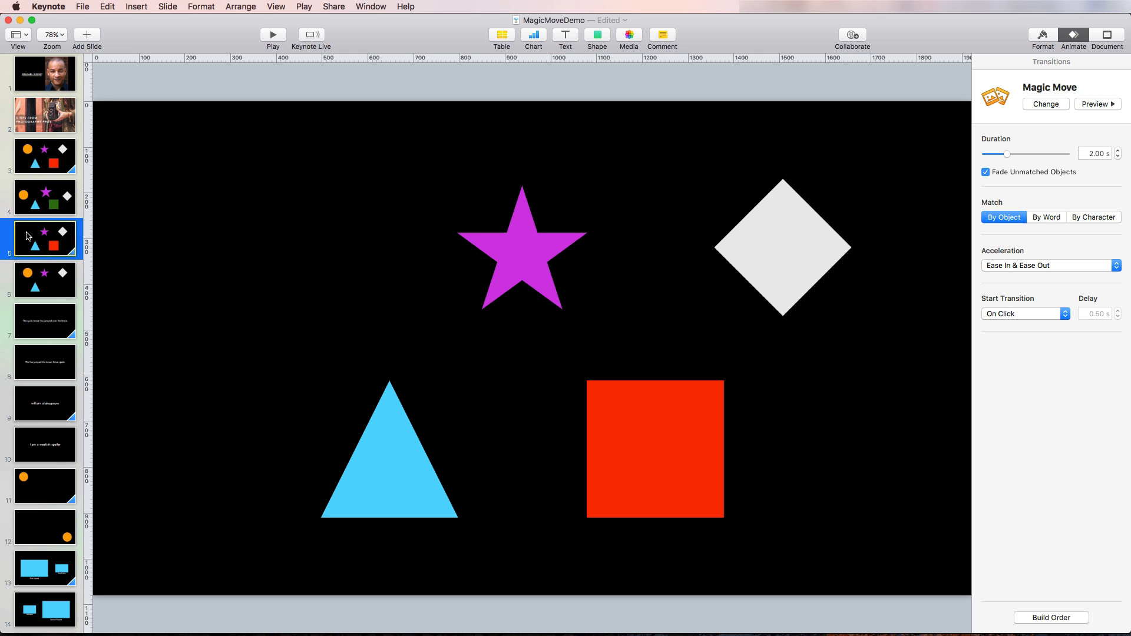
click(274, 35)
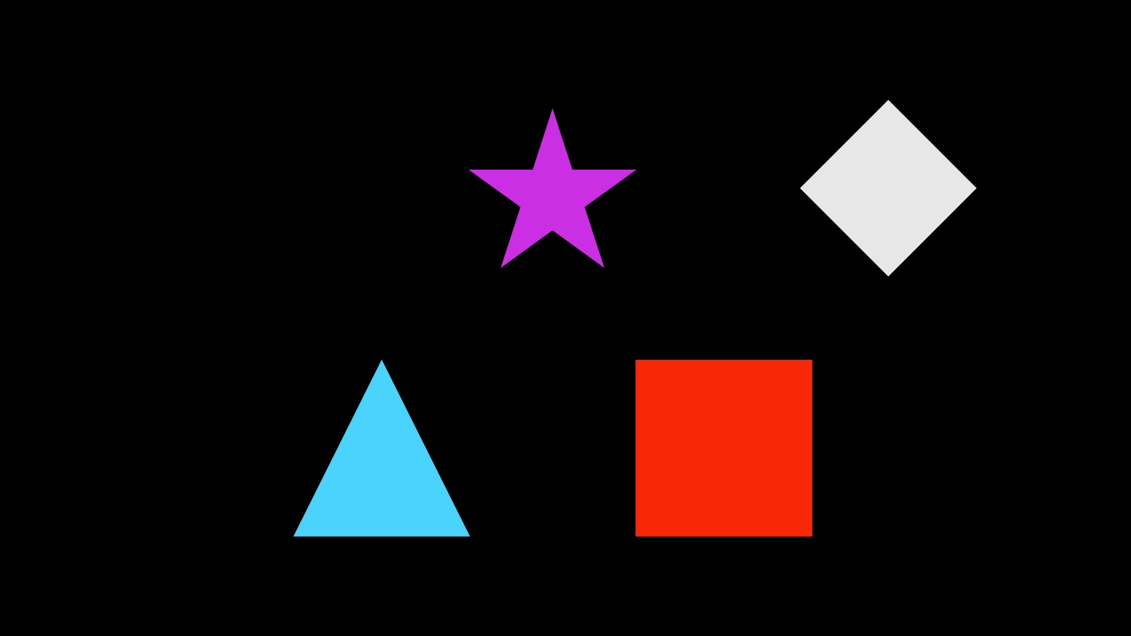
key(Right)
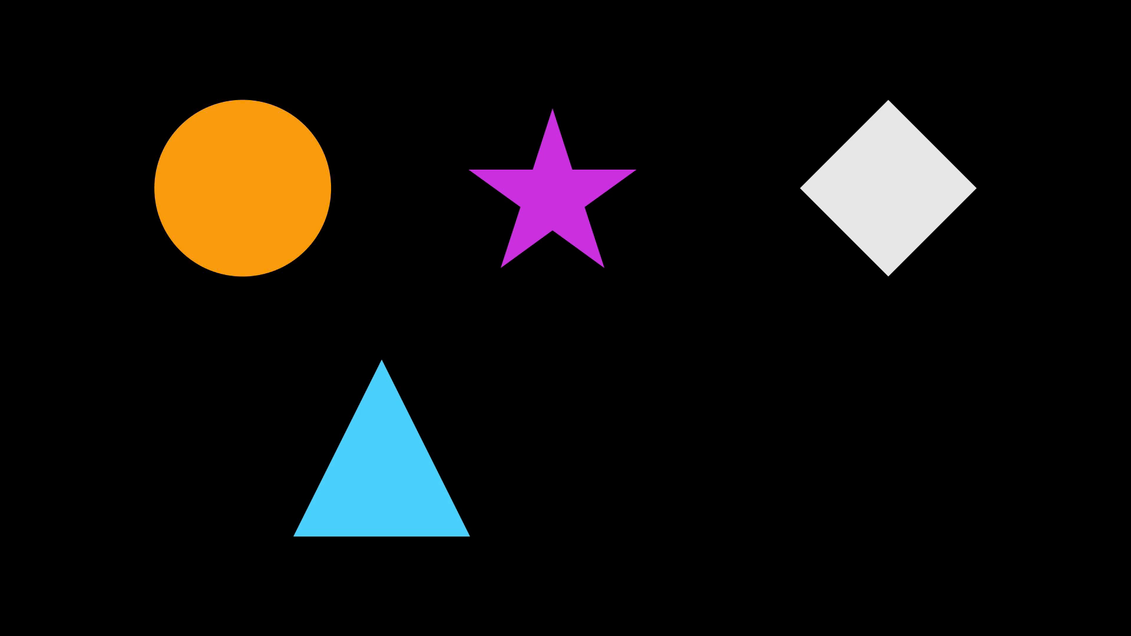
key(Escape)
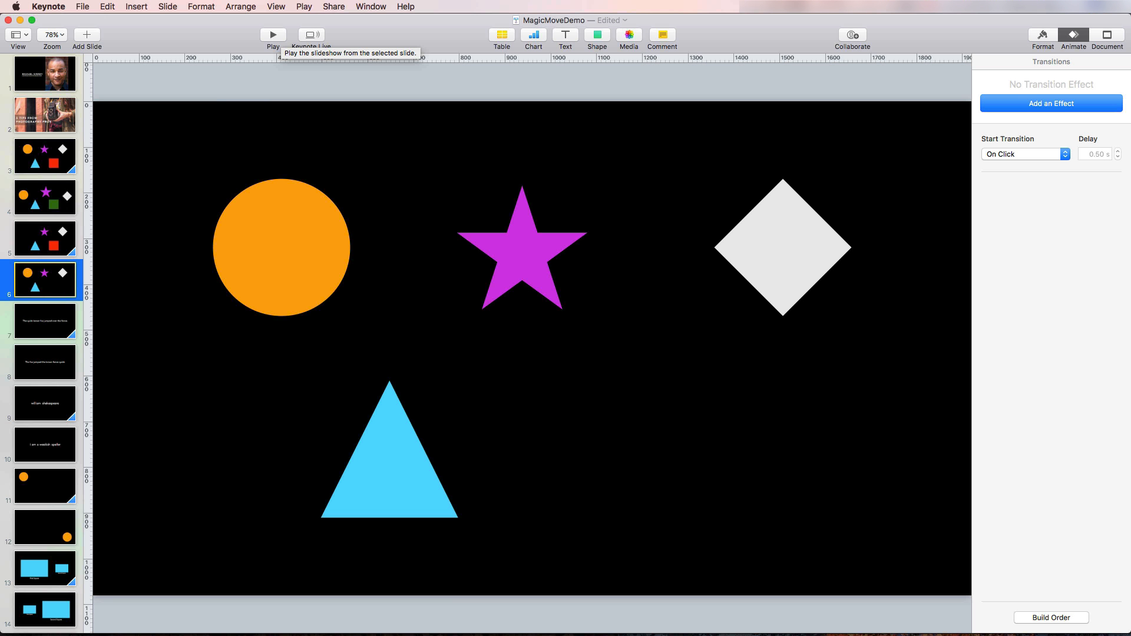
- Turn off Fade Unmatched Objects for slide 5's Magic Move transition and play it in the slideshow
click(33, 240)
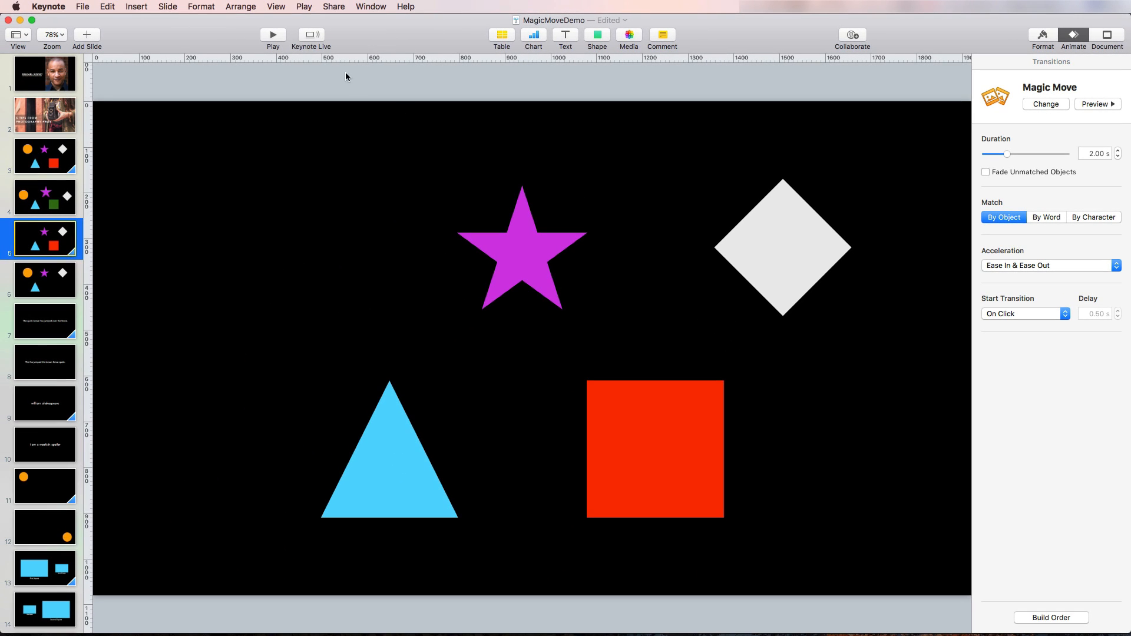
click(273, 36)
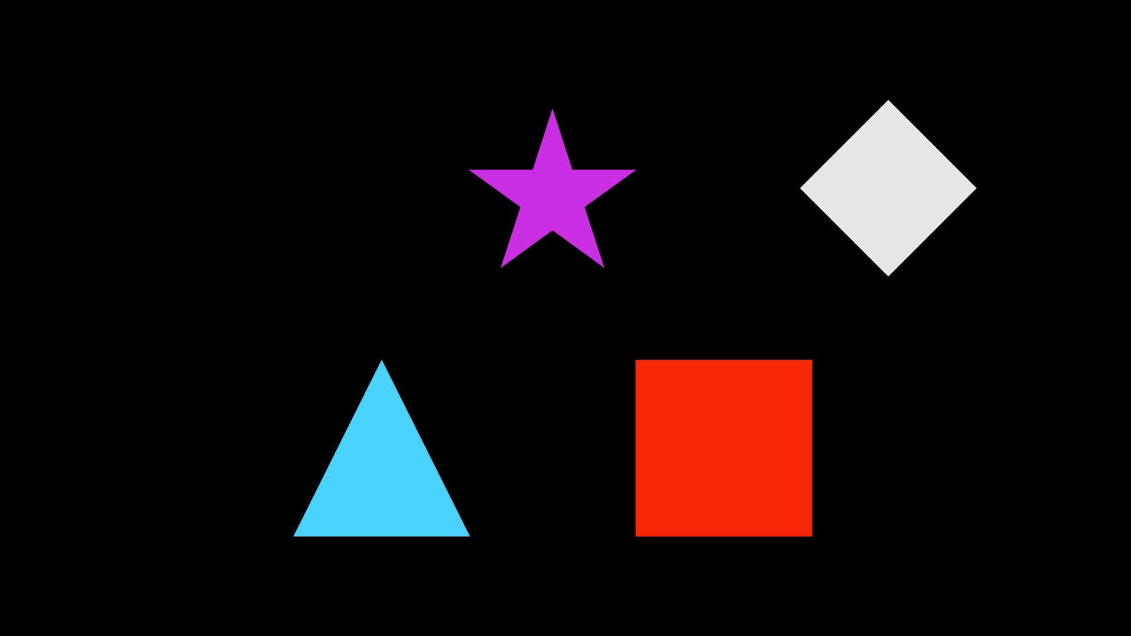
key(Right)
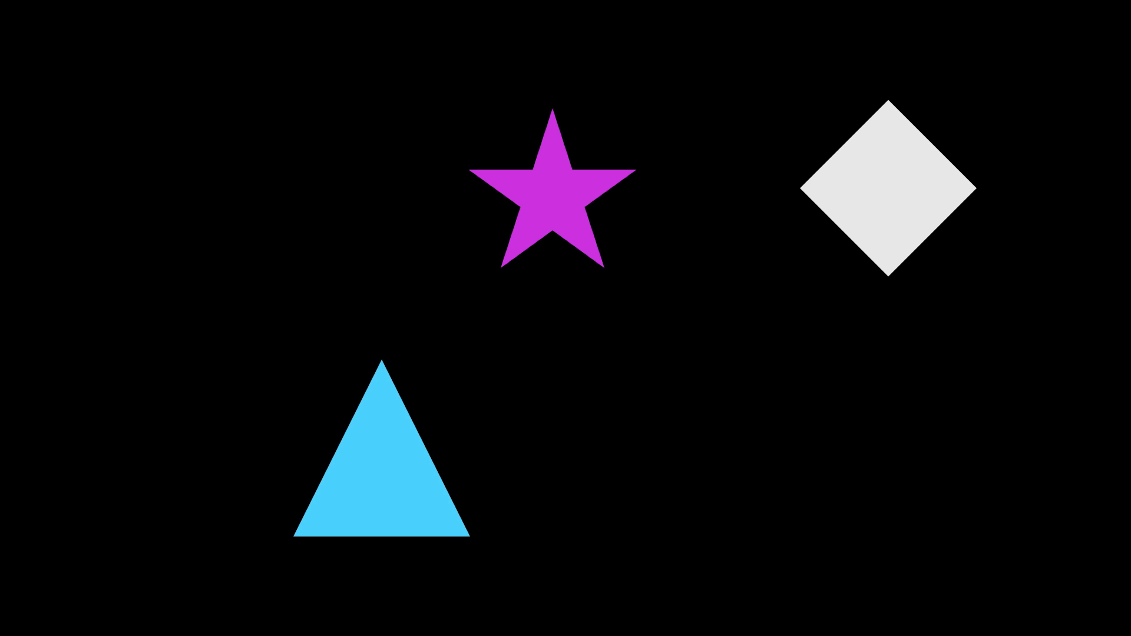
key(Right)
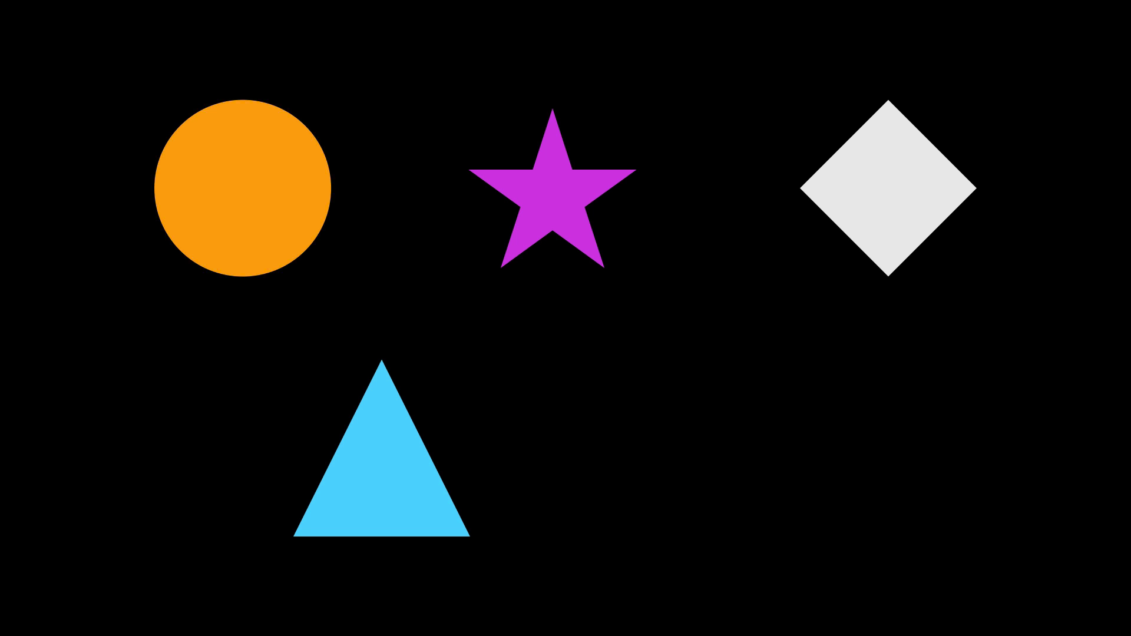
key(Escape)
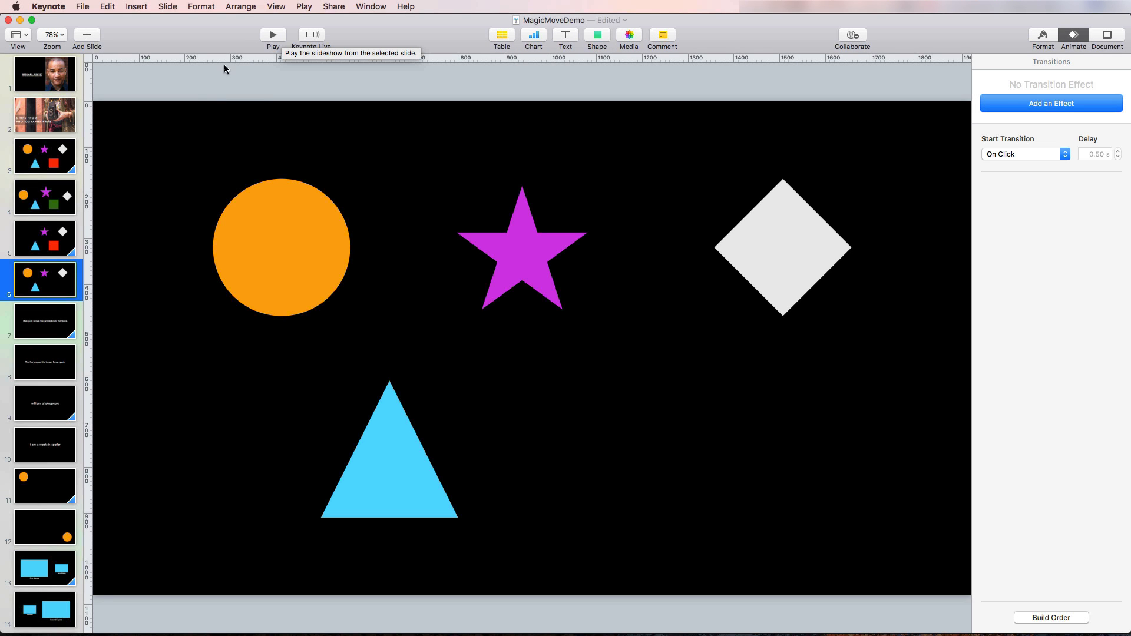
- Turn Fade Unmatched Objects back on for slide 5's transition and set its matching to By Word
click(36, 230)
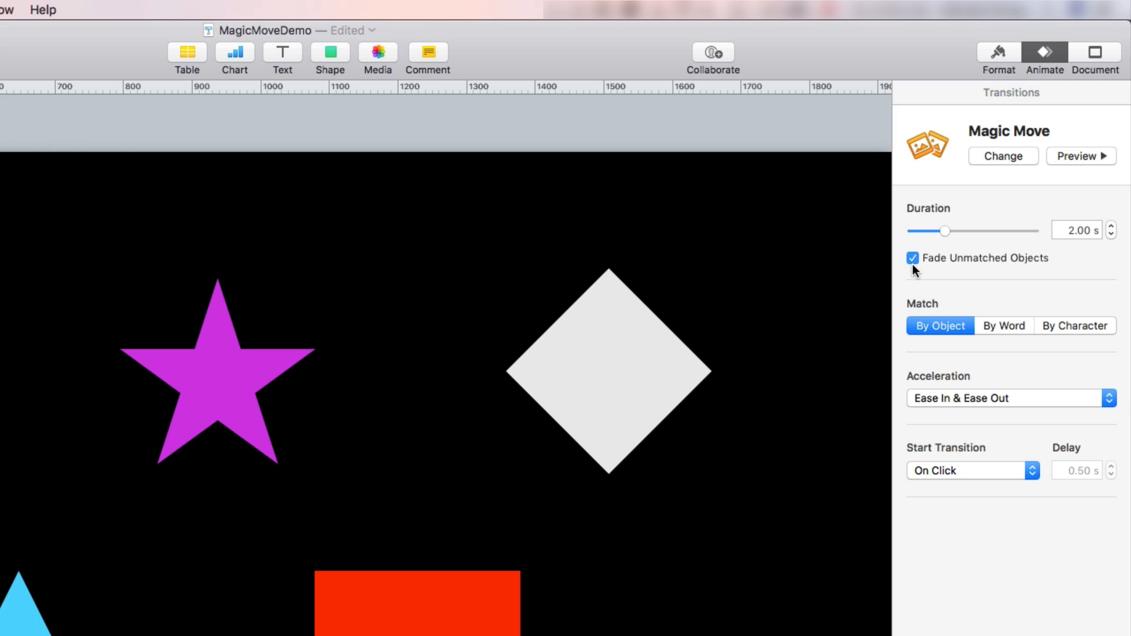
click(1011, 330)
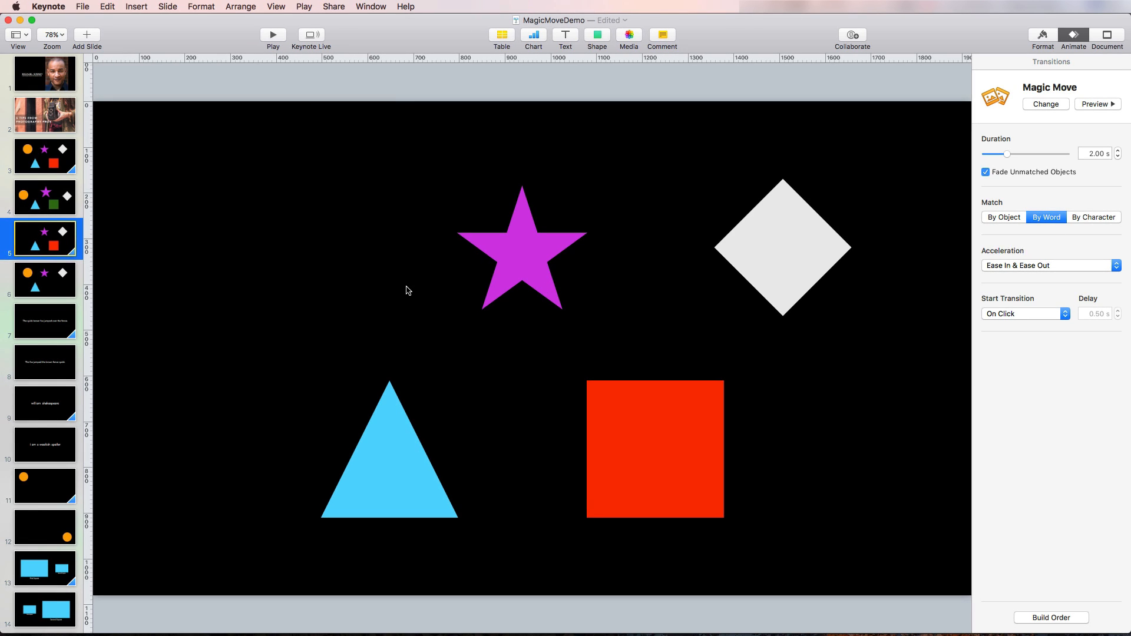
- Play the By Word Magic Move transition from slide 7 in the slideshow and exit
click(56, 319)
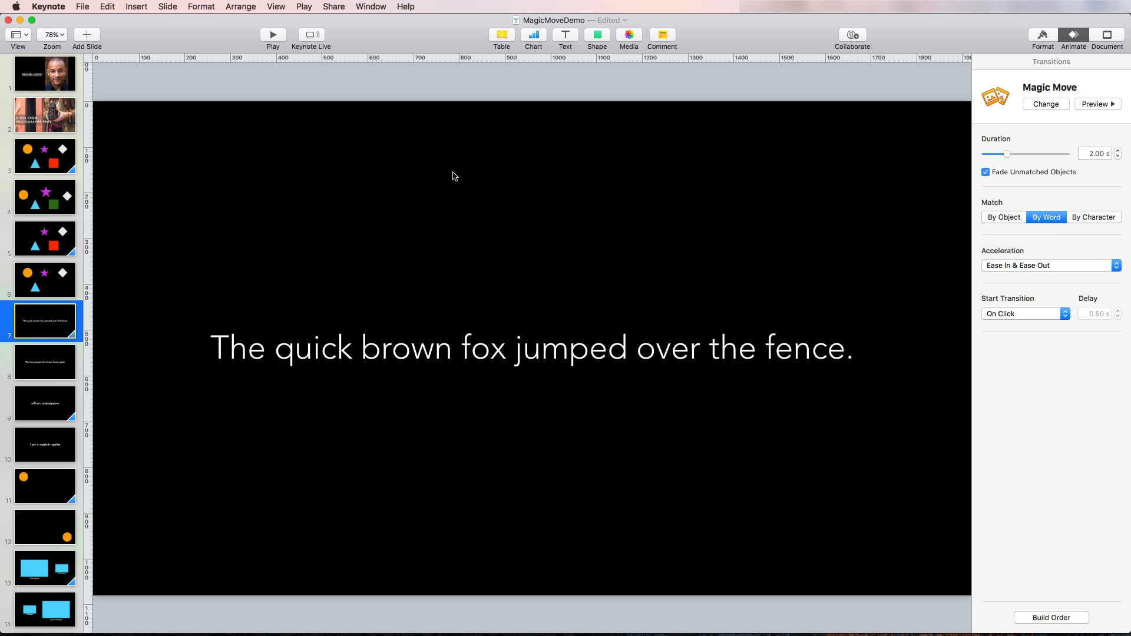
click(273, 34)
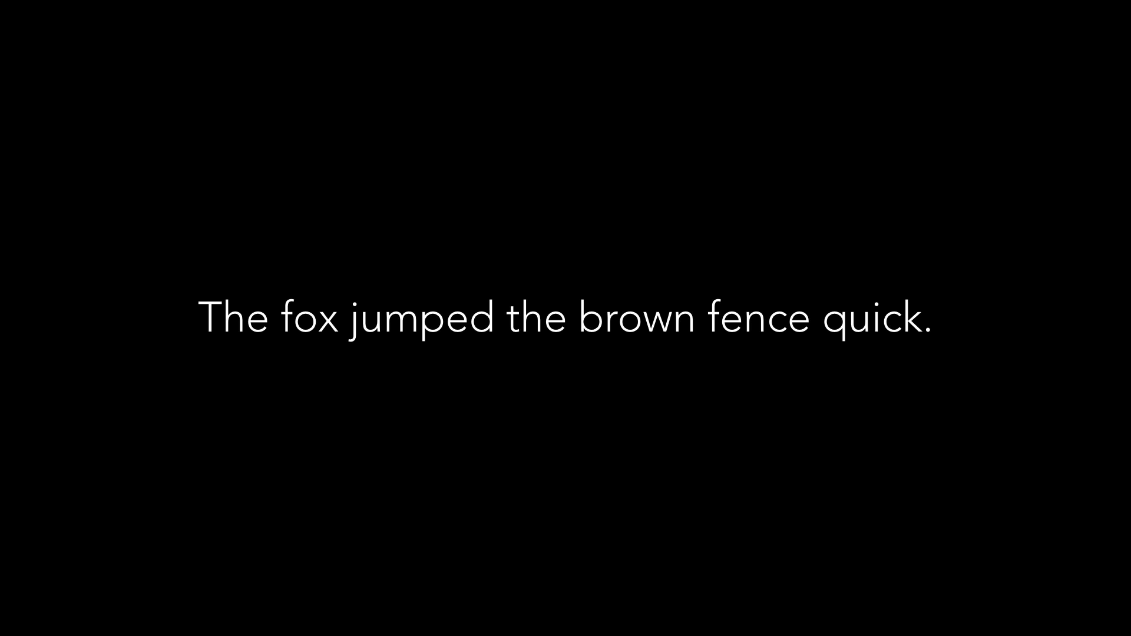
key(Escape)
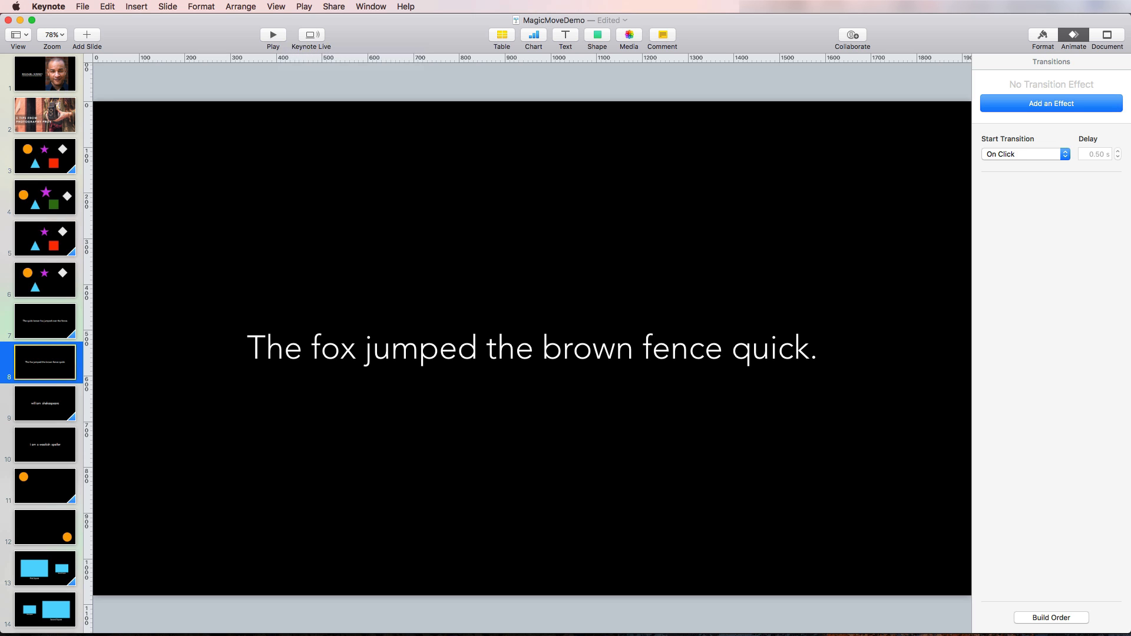
- Compare the wording of the sentences on slides 7 and 8, and return to slide 7
click(67, 312)
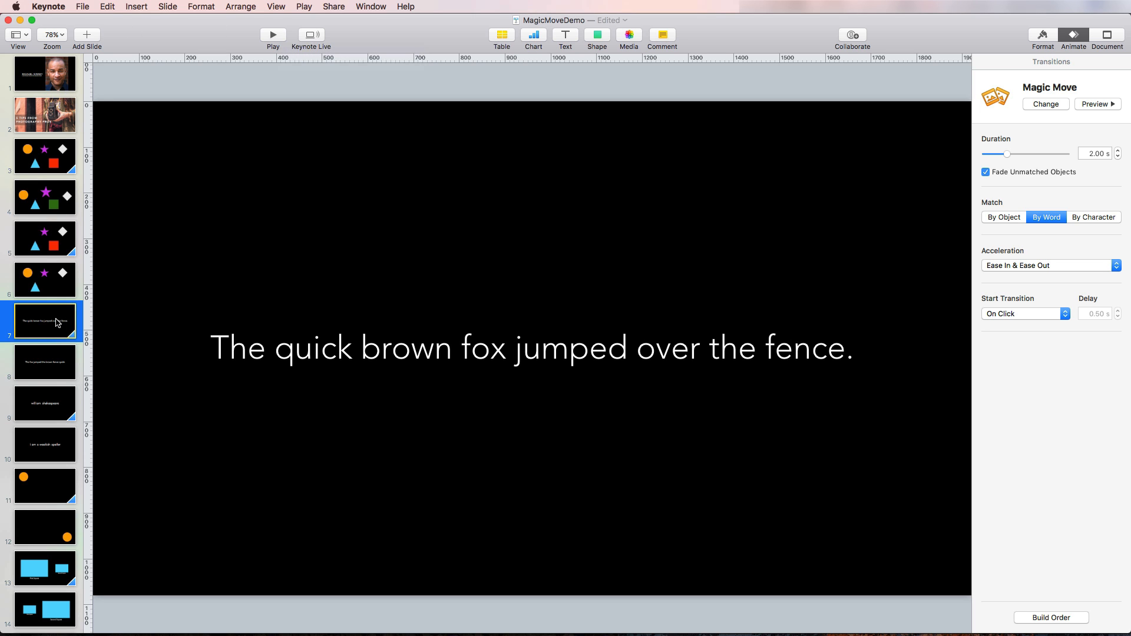
click(51, 359)
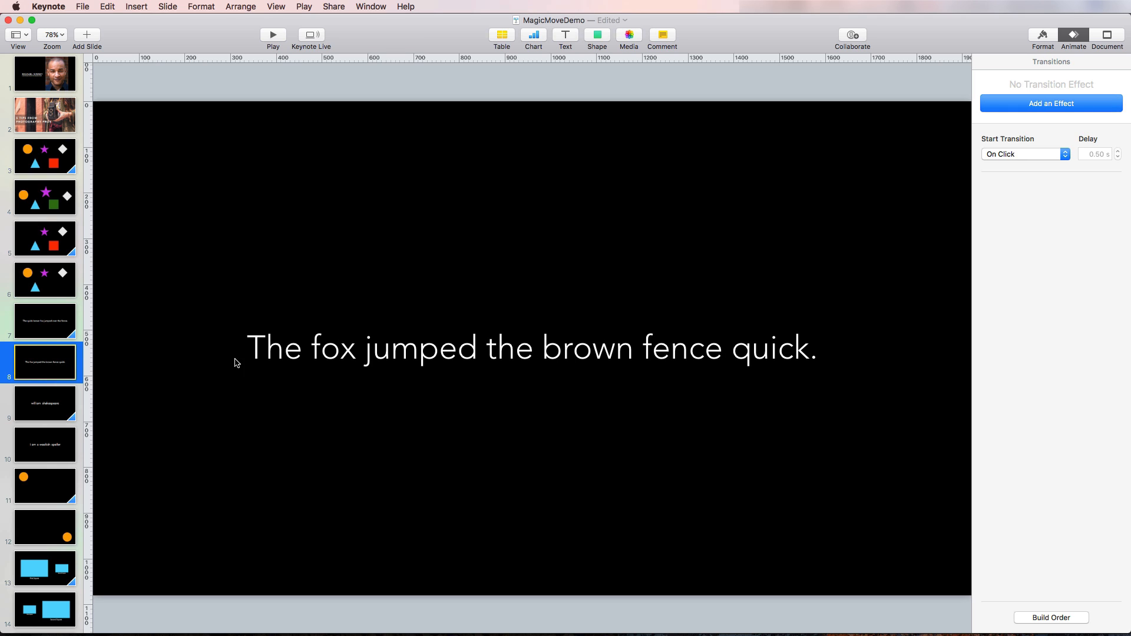
click(271, 355)
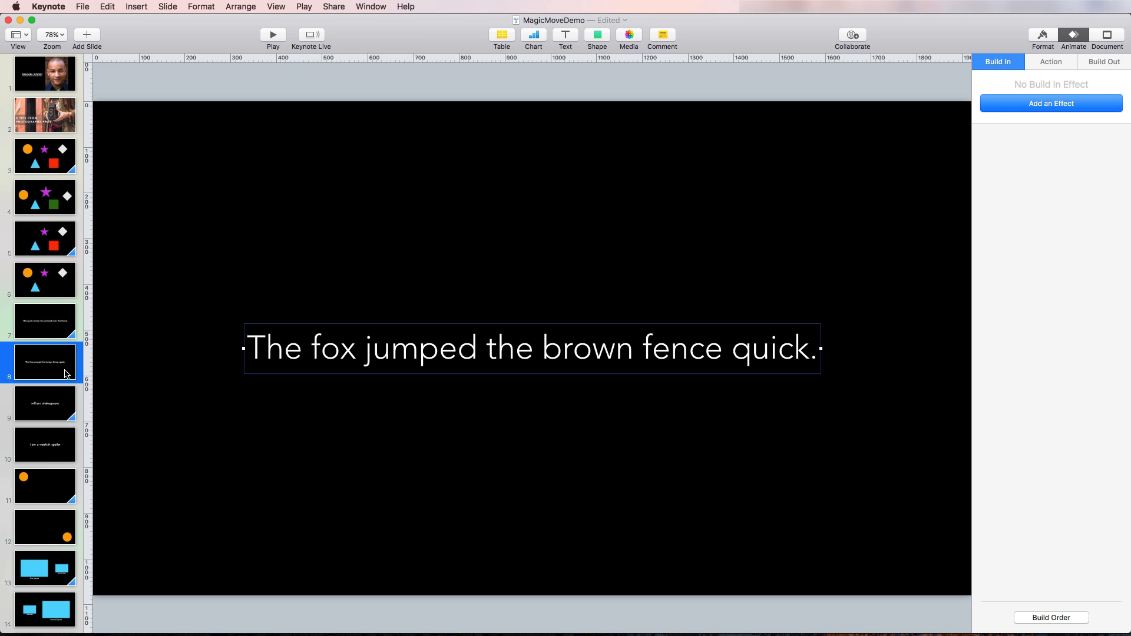
click(59, 330)
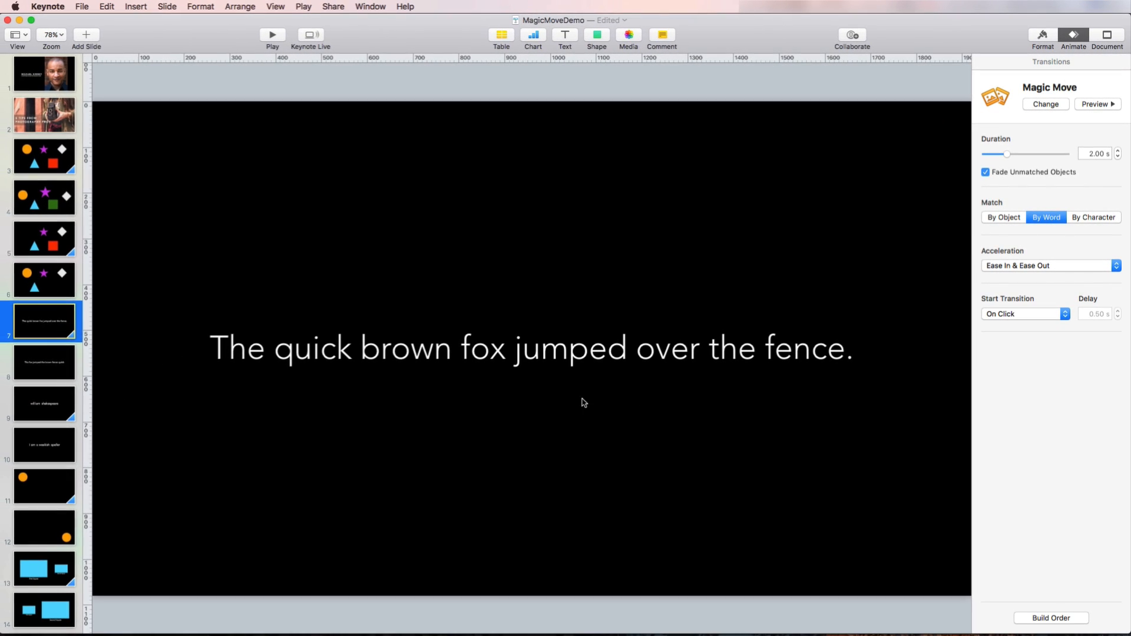
- Play the By Character Magic Move transition from slide 9 in the slideshow and exit
click(67, 400)
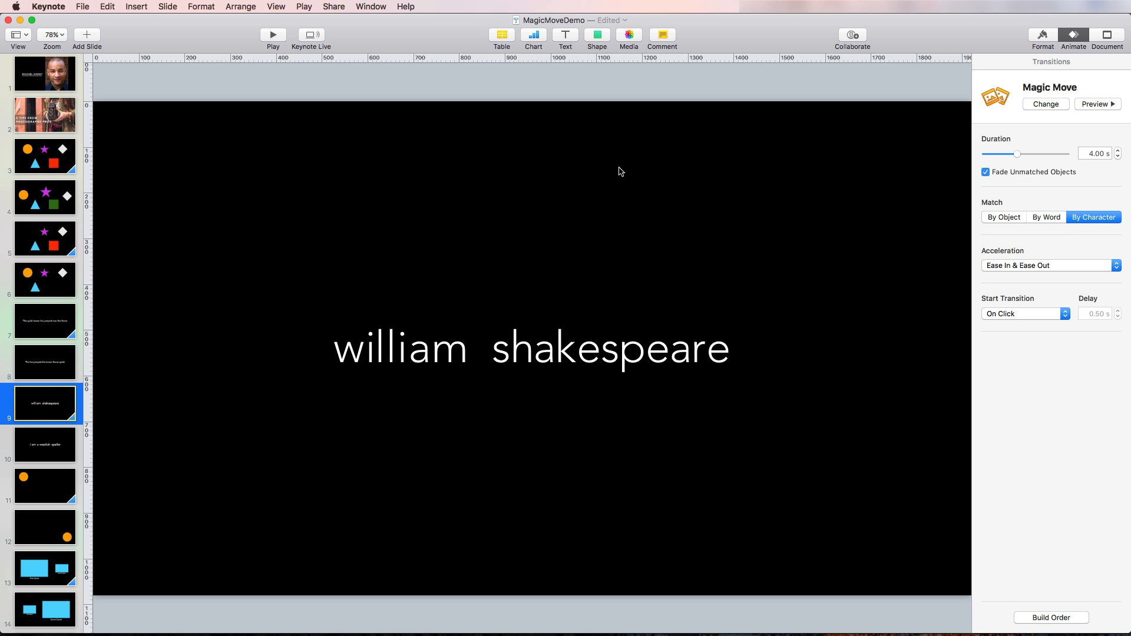
click(274, 35)
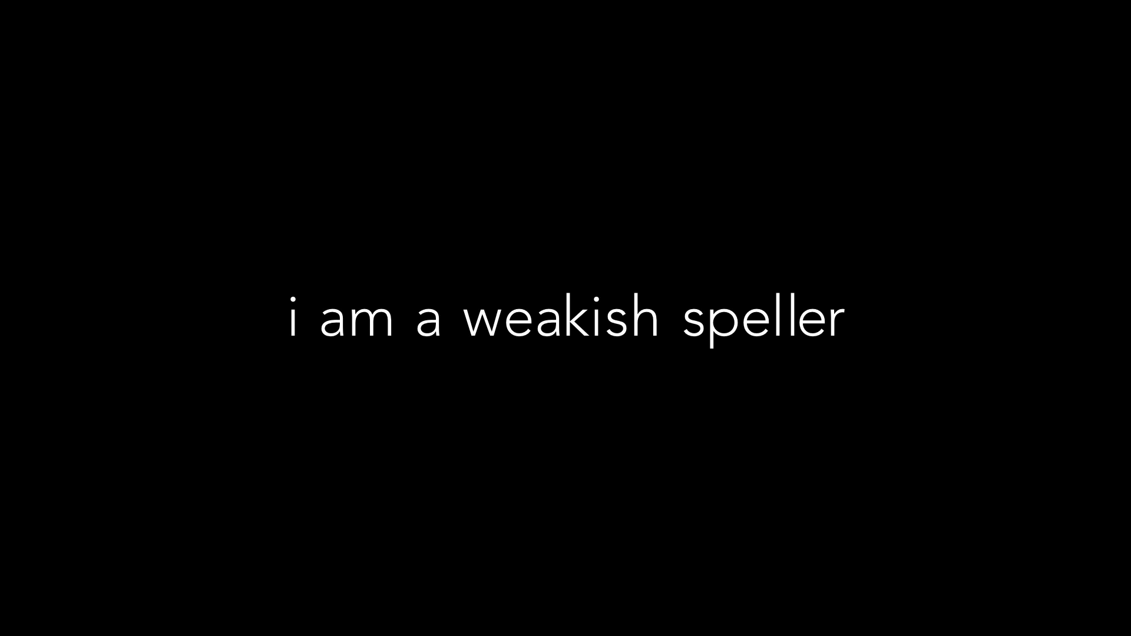
key(Escape)
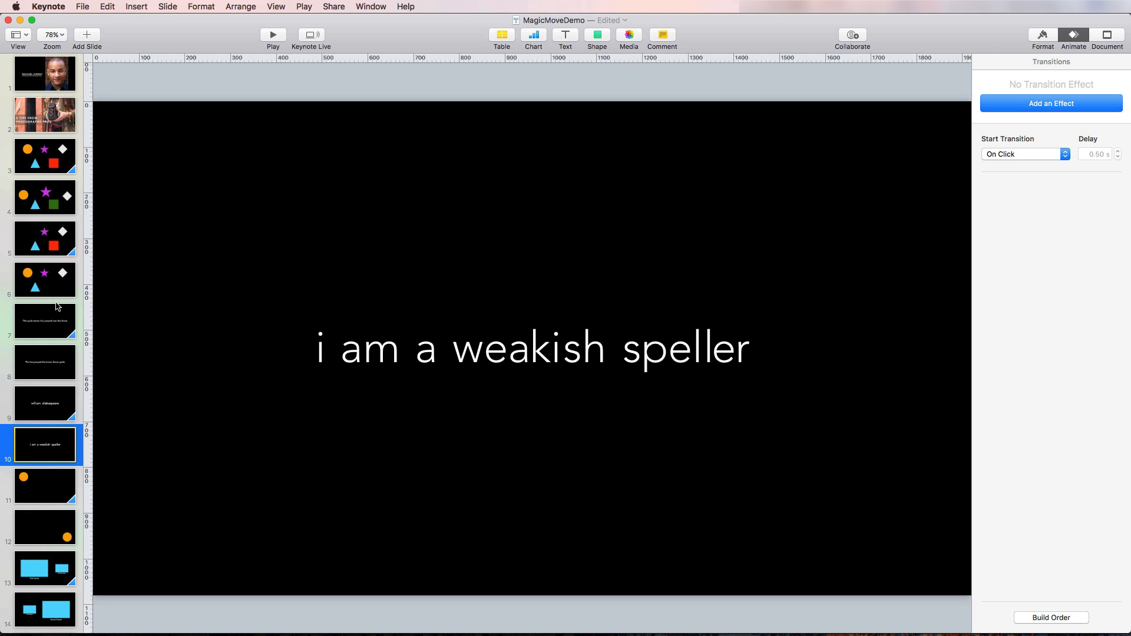
- Inspect the individual letters of "william shakespeare" on slide 9 to see how the text is built, then clear the selection
click(69, 405)
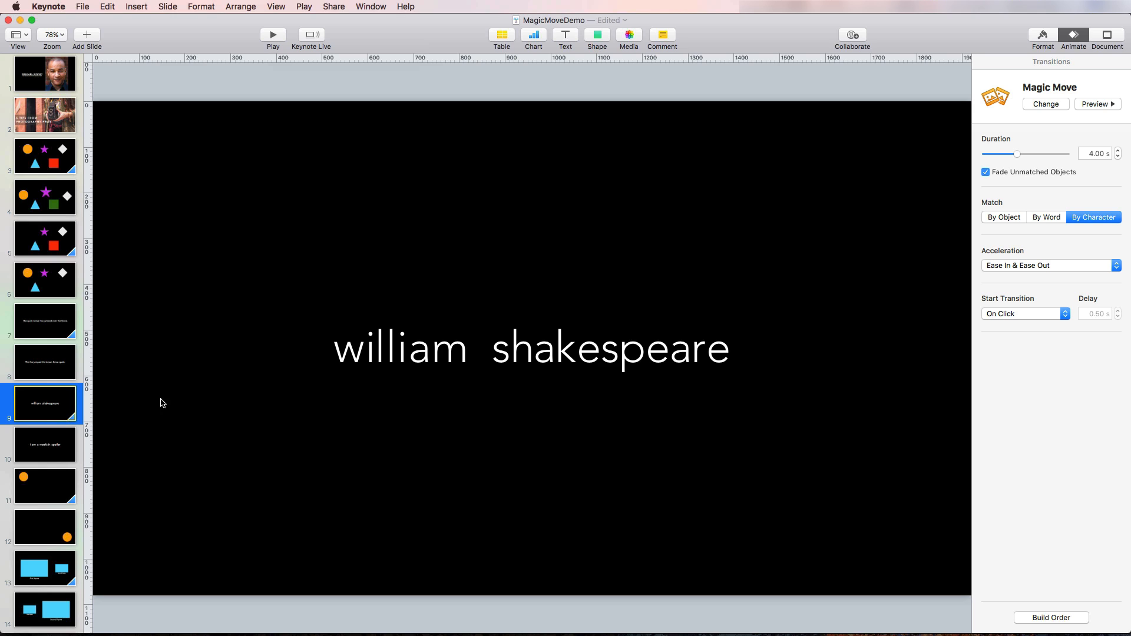
click(353, 362)
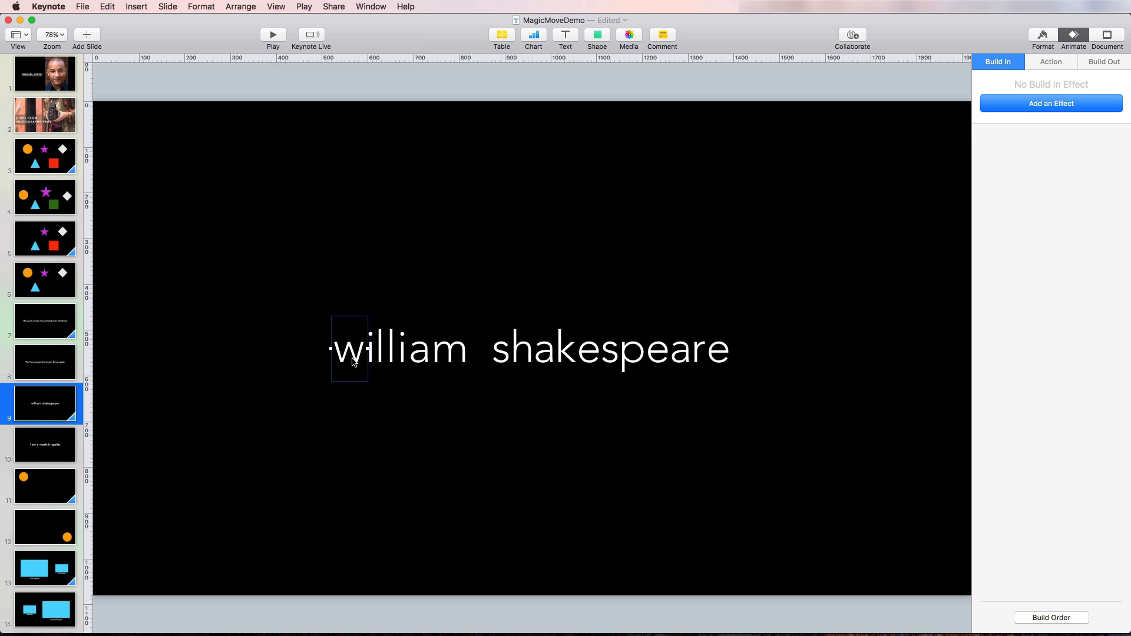
click(454, 352)
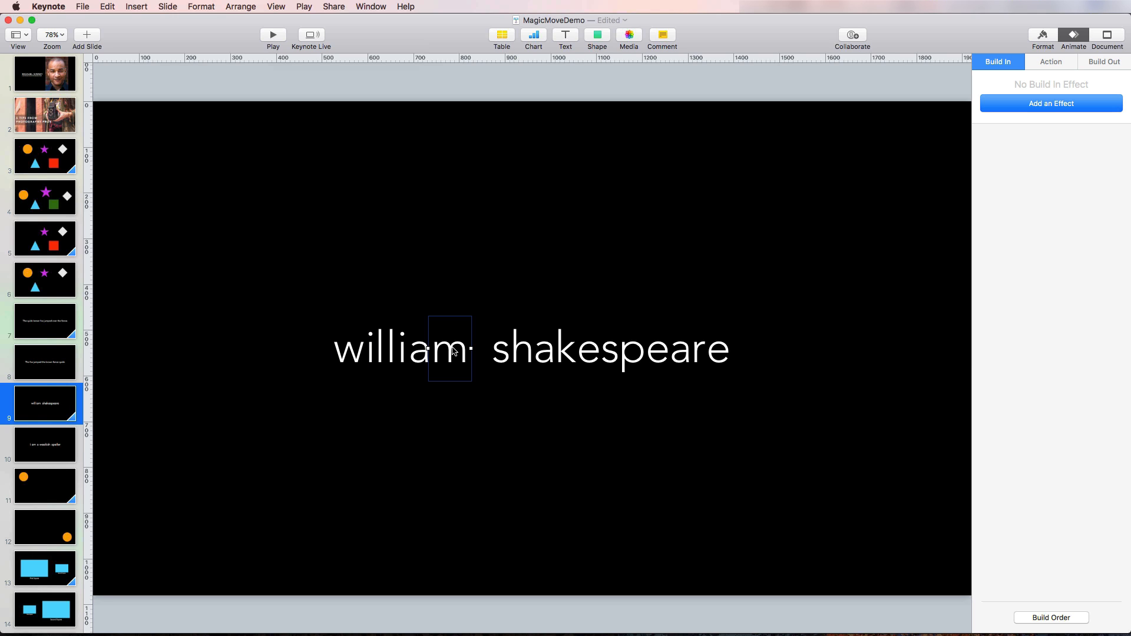
click(501, 353)
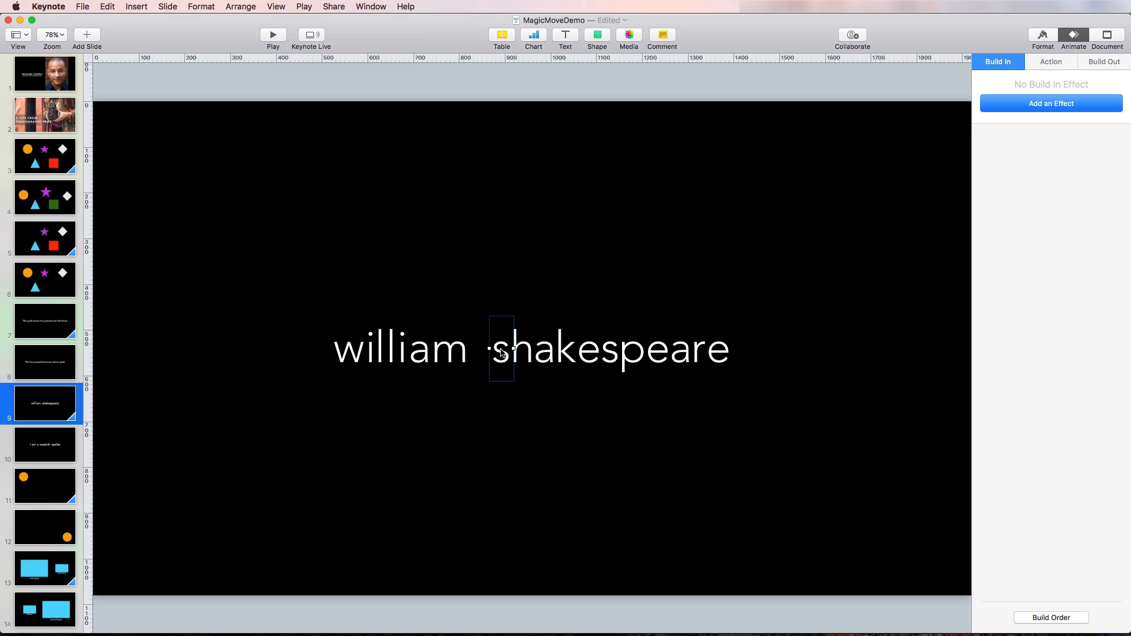
click(544, 355)
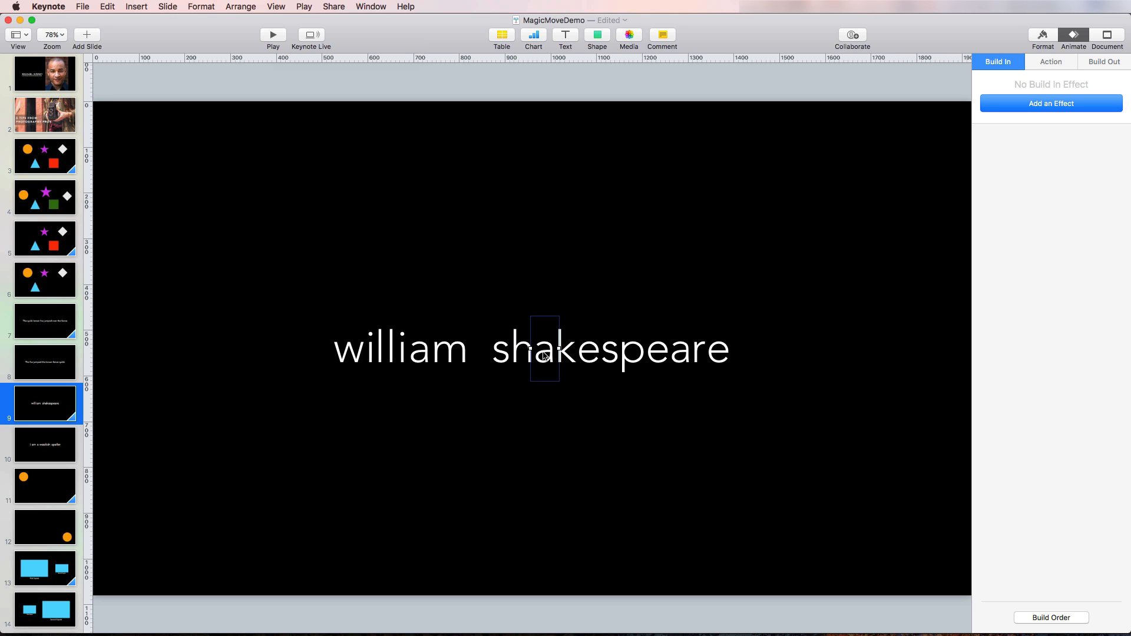
click(591, 362)
click(635, 365)
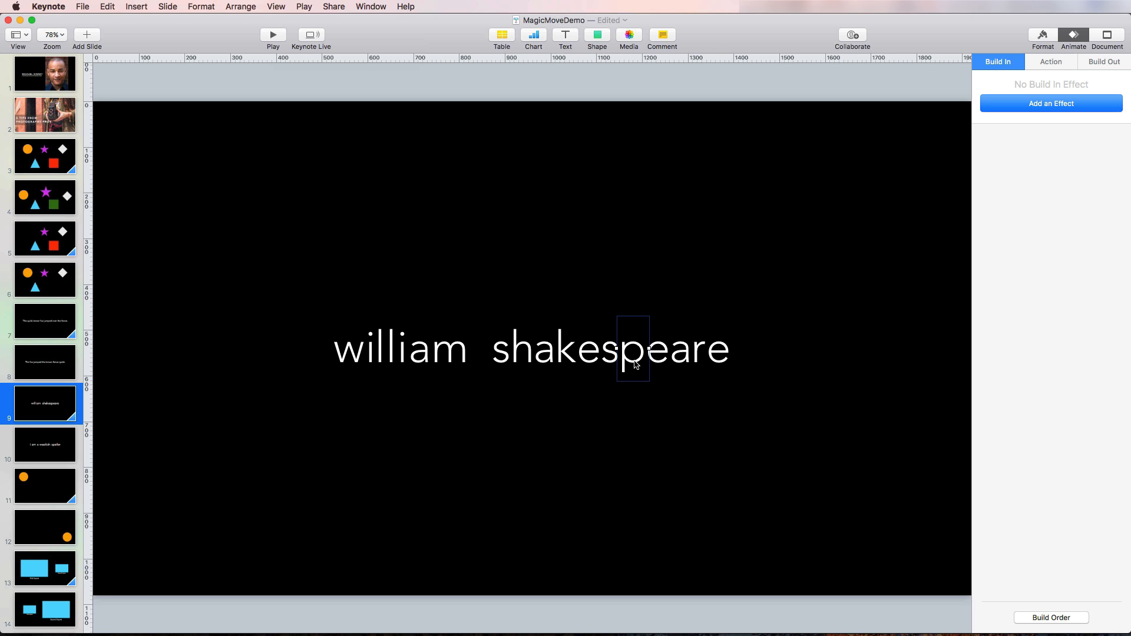
click(444, 78)
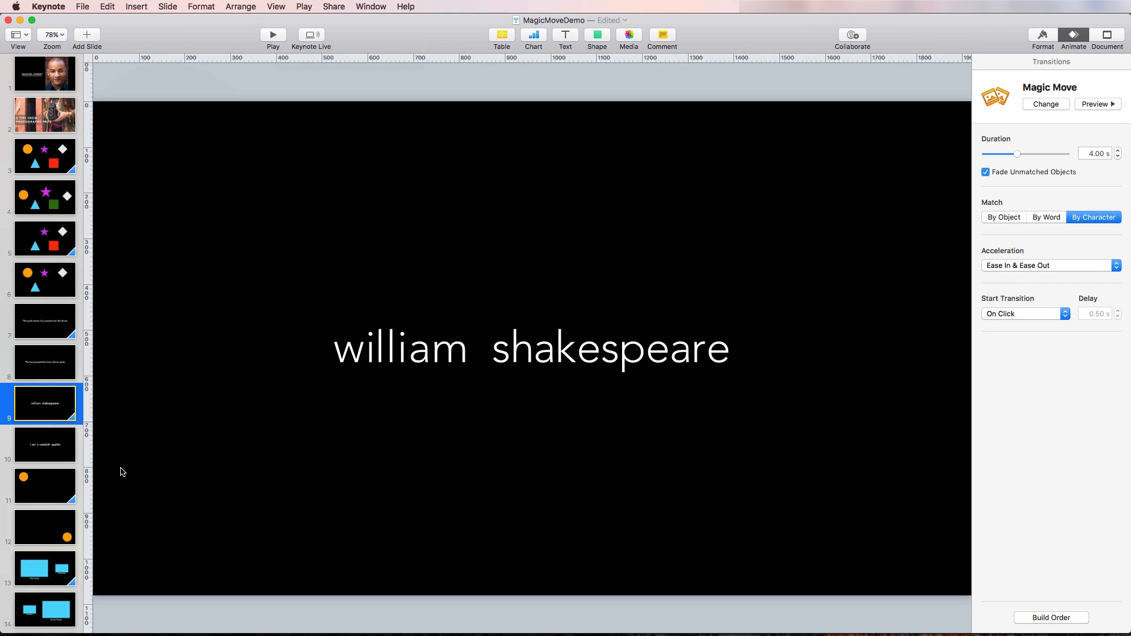
- Compare the orange circle's position on slides 11 and 12, and play slide 11's Ease In & Ease Out transition in the slideshow
click(57, 490)
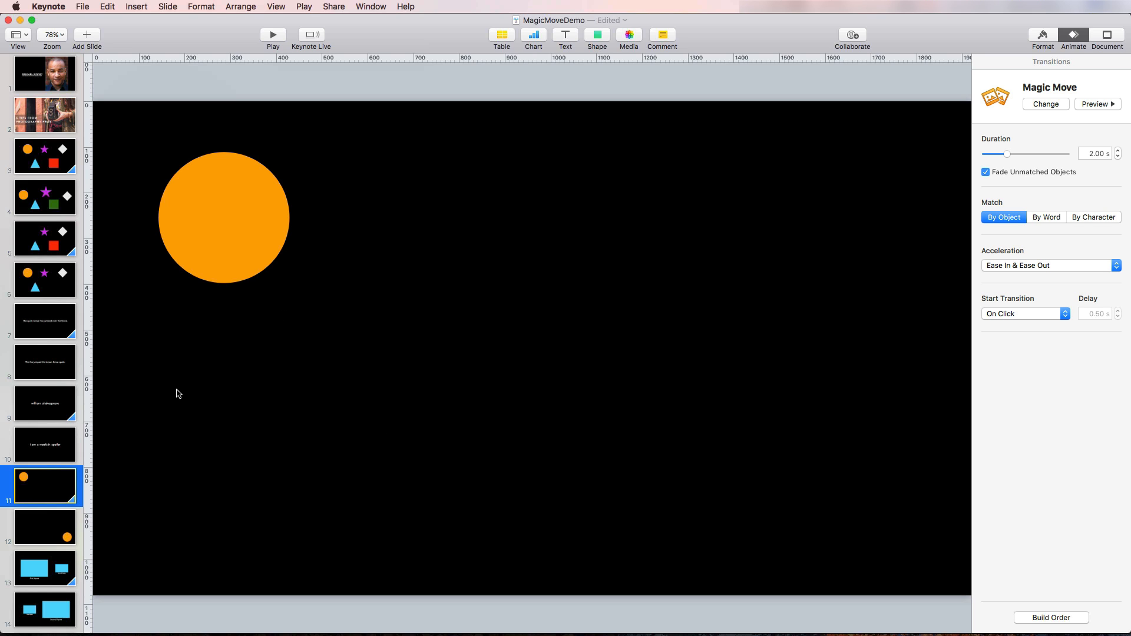
click(38, 529)
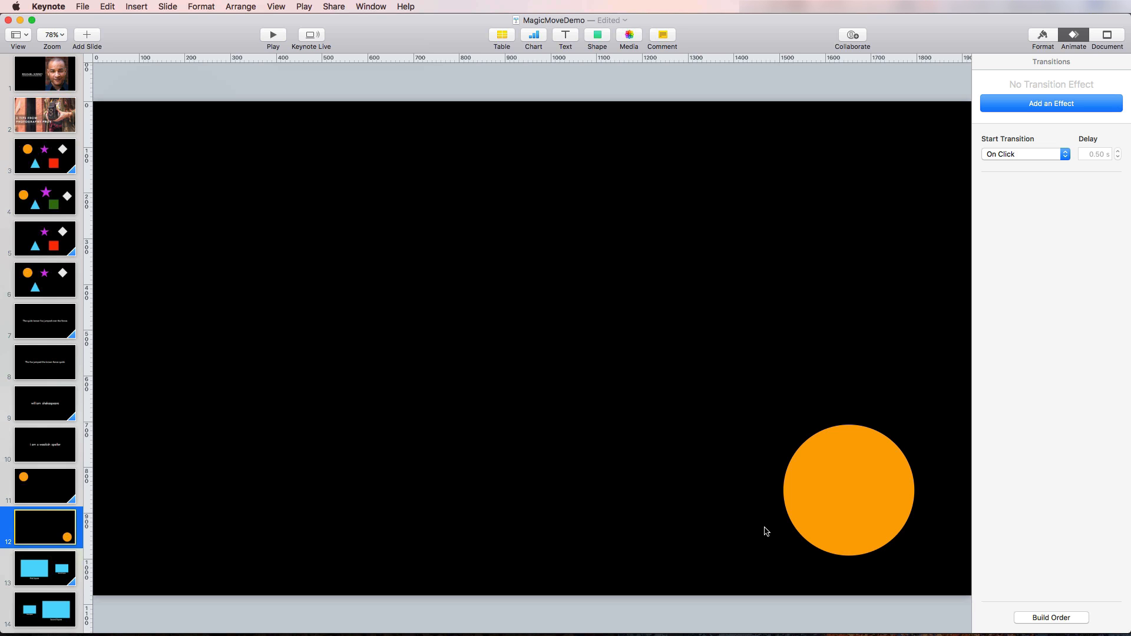
click(59, 487)
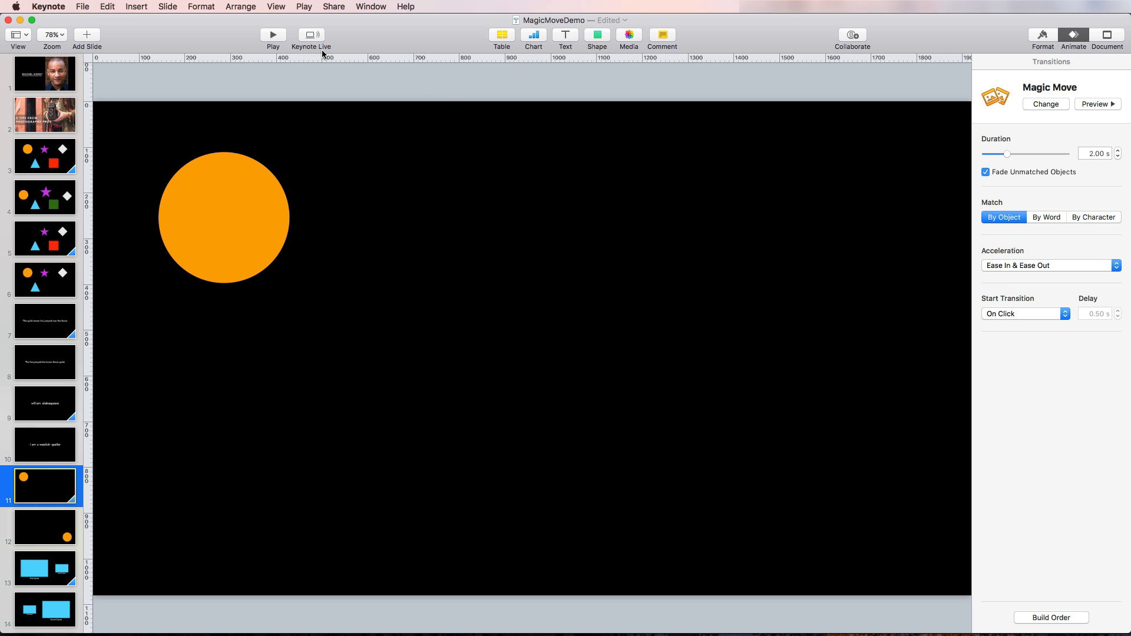
click(273, 38)
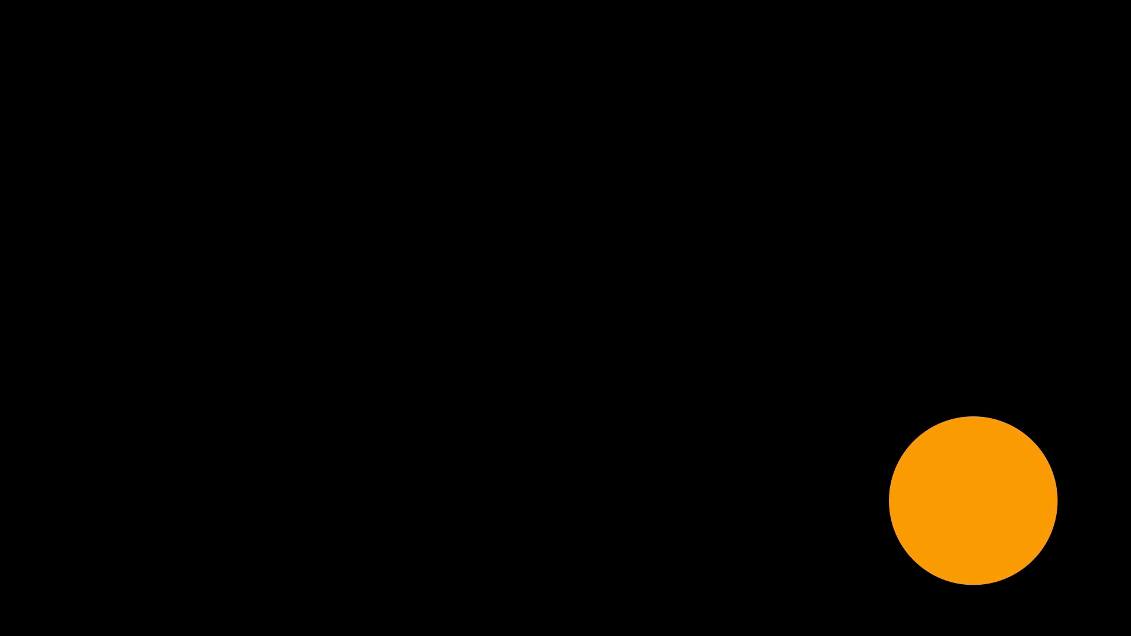
key(Escape)
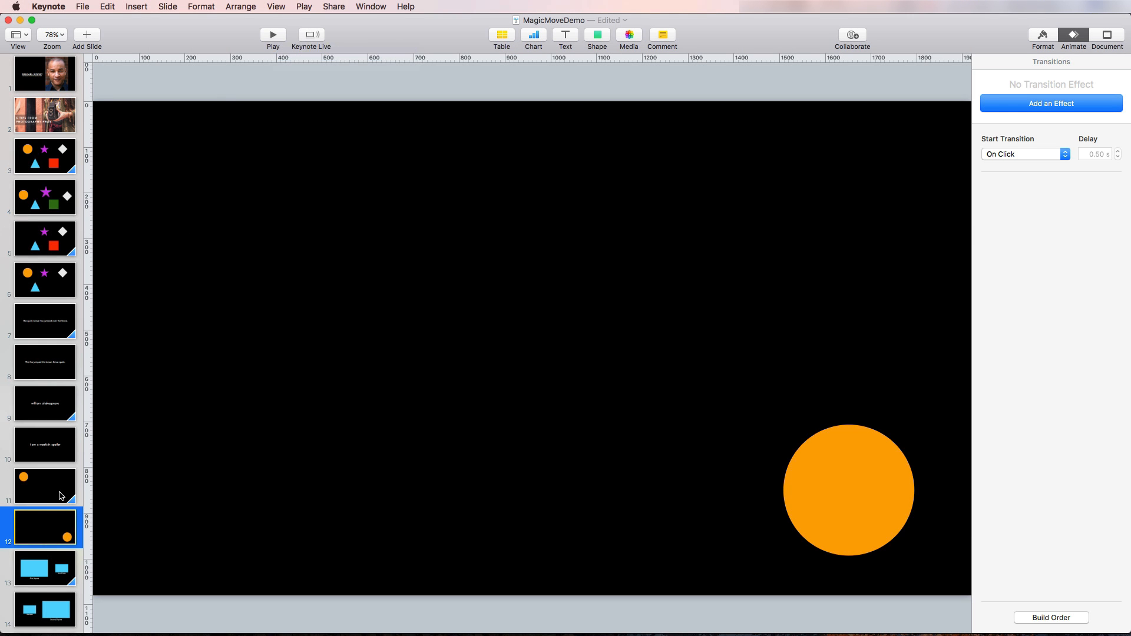
- Set the acceleration of slide 11's Magic Move transition to None and play it in the slideshow
click(62, 496)
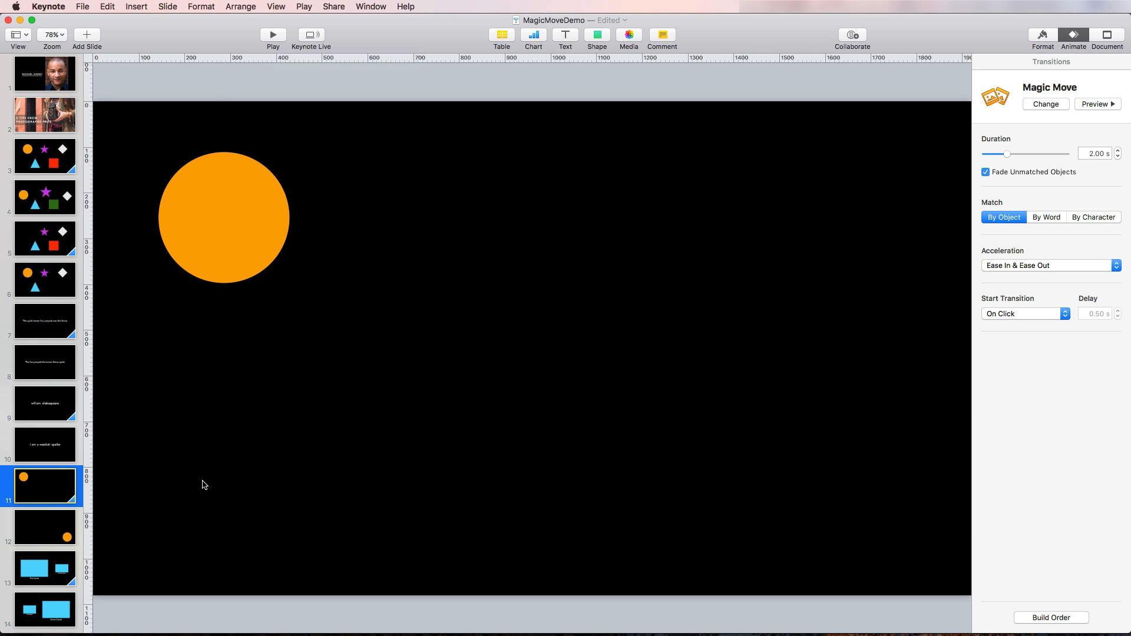
click(1063, 271)
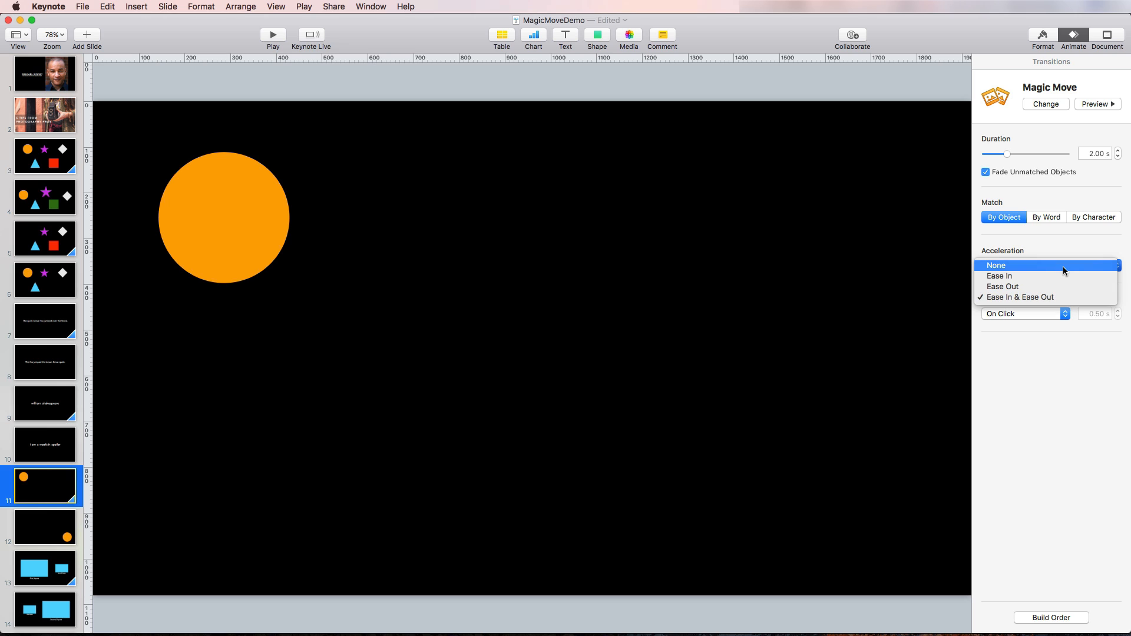
click(1064, 270)
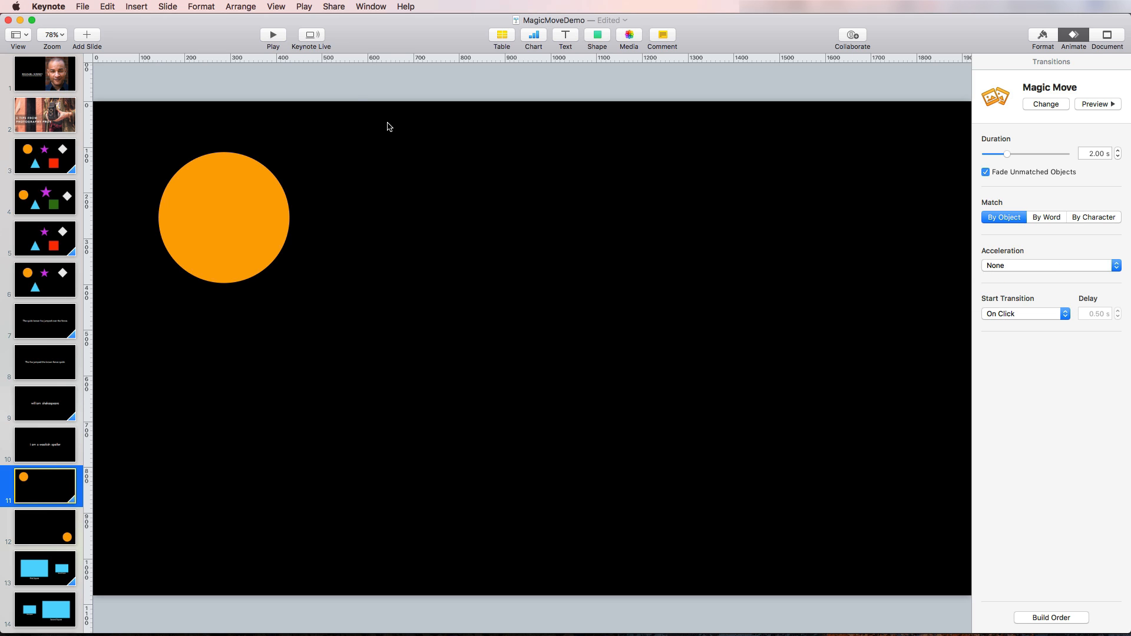
click(273, 35)
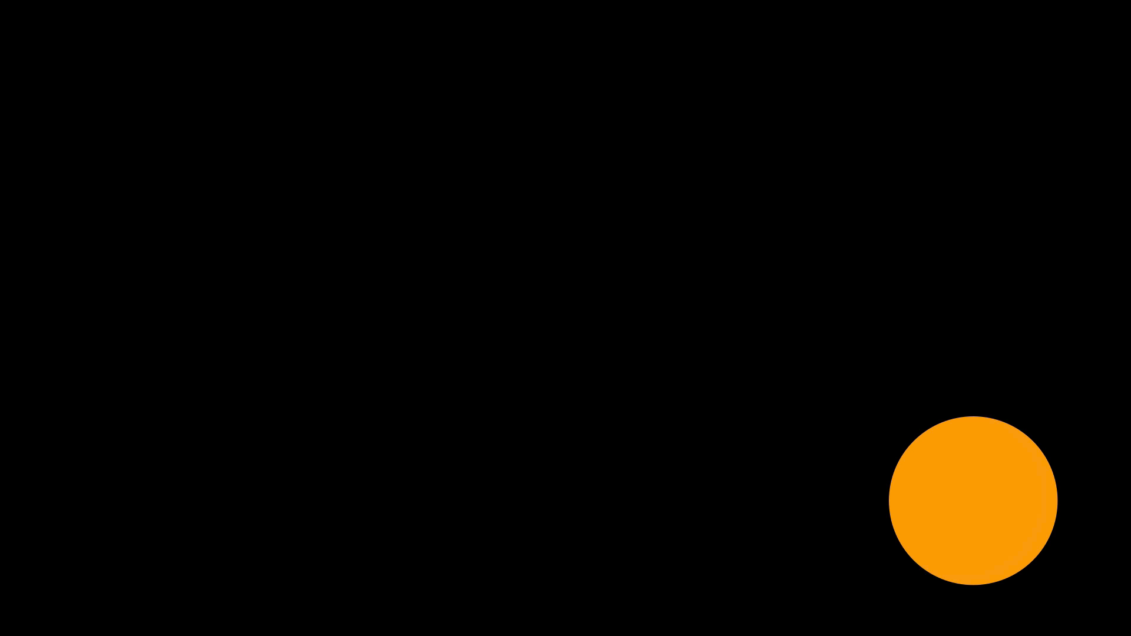
key(Escape)
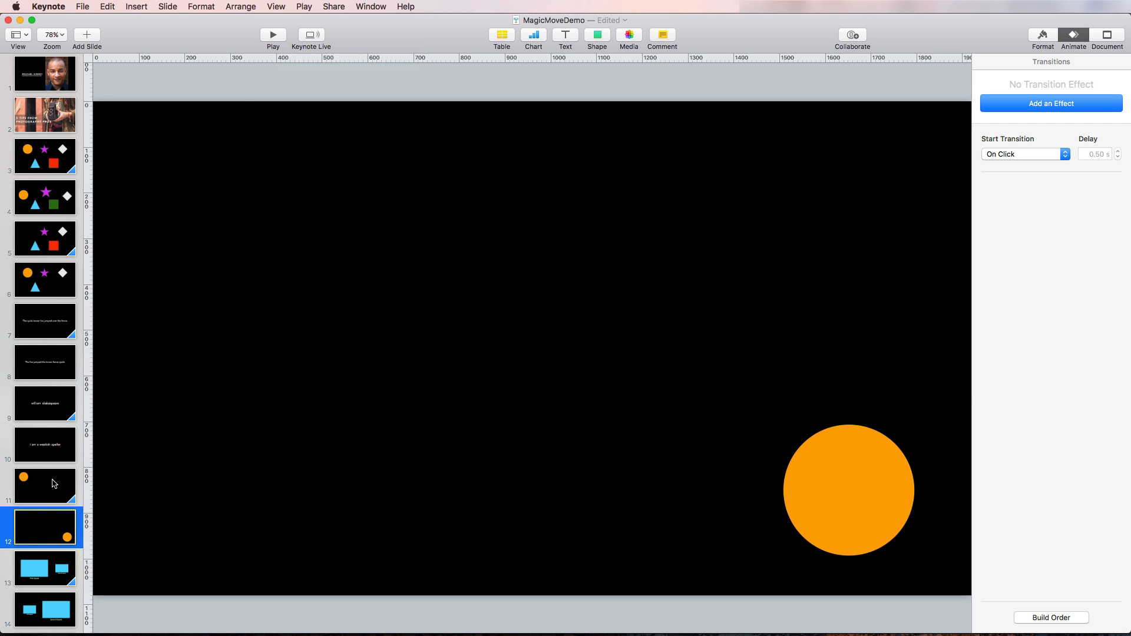
- Set the acceleration of slide 11's Magic Move transition to Ease In and play it in the slideshow
click(53, 484)
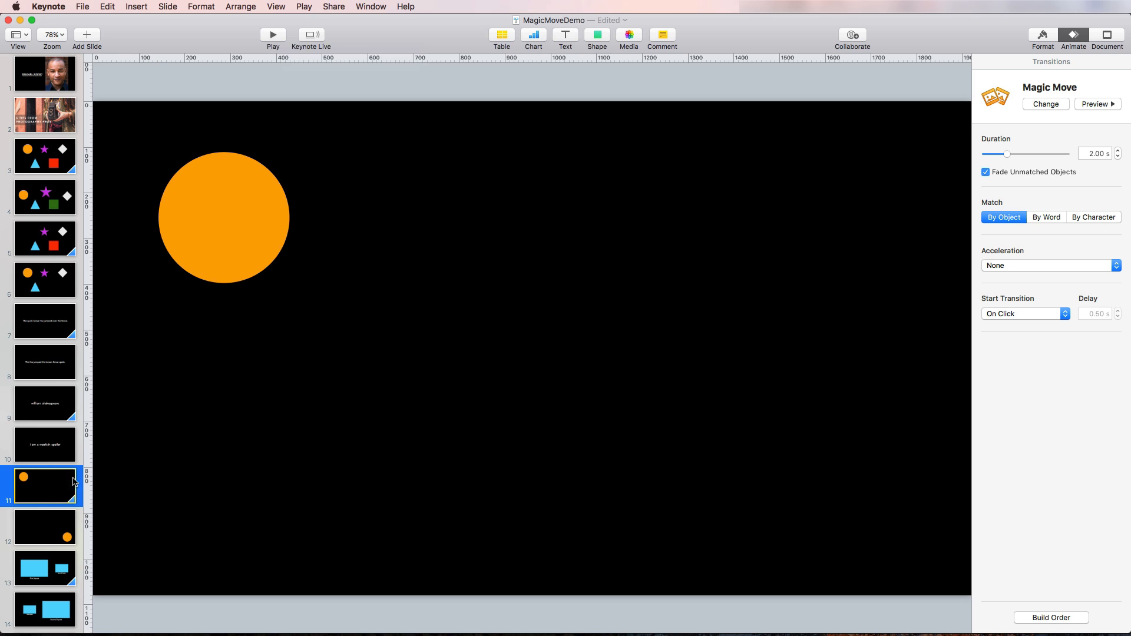
click(1017, 270)
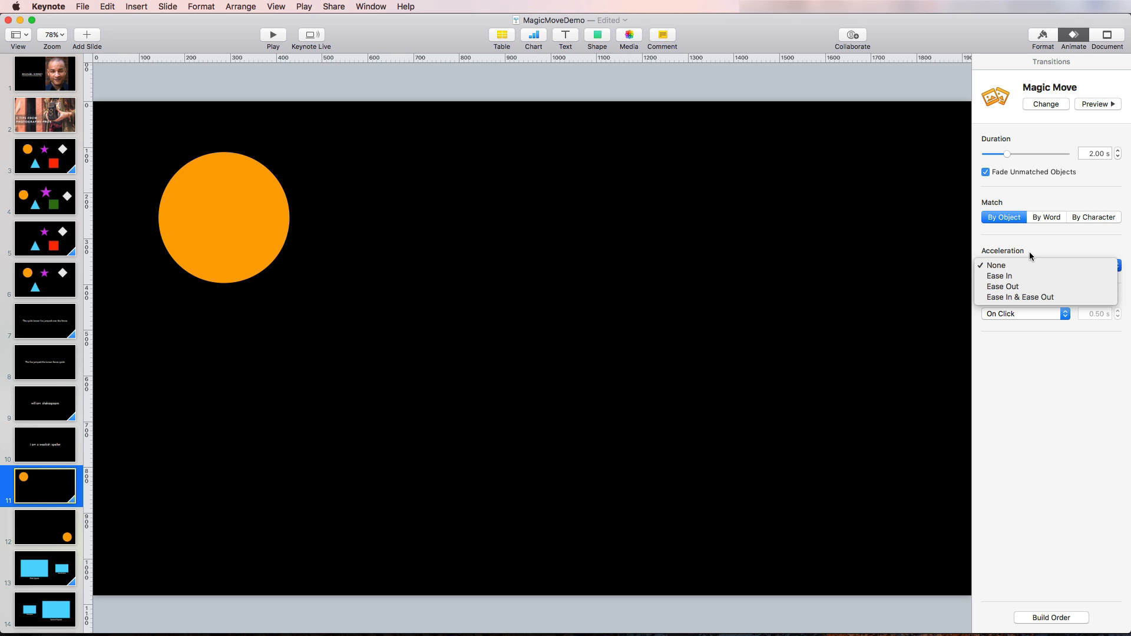
click(1011, 277)
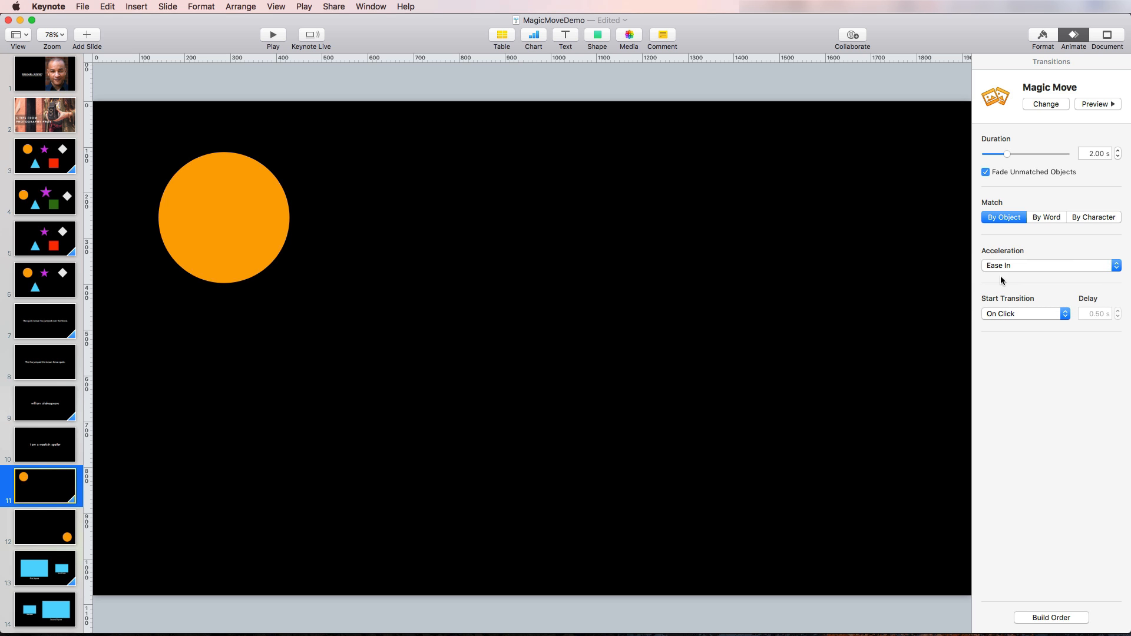
click(273, 35)
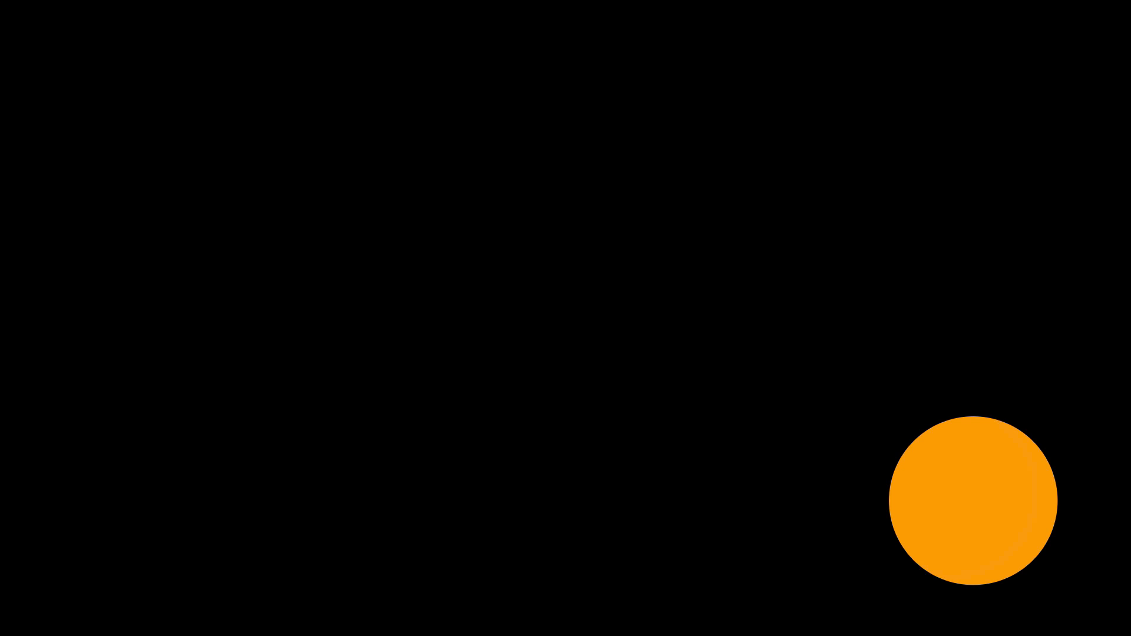
key(Escape)
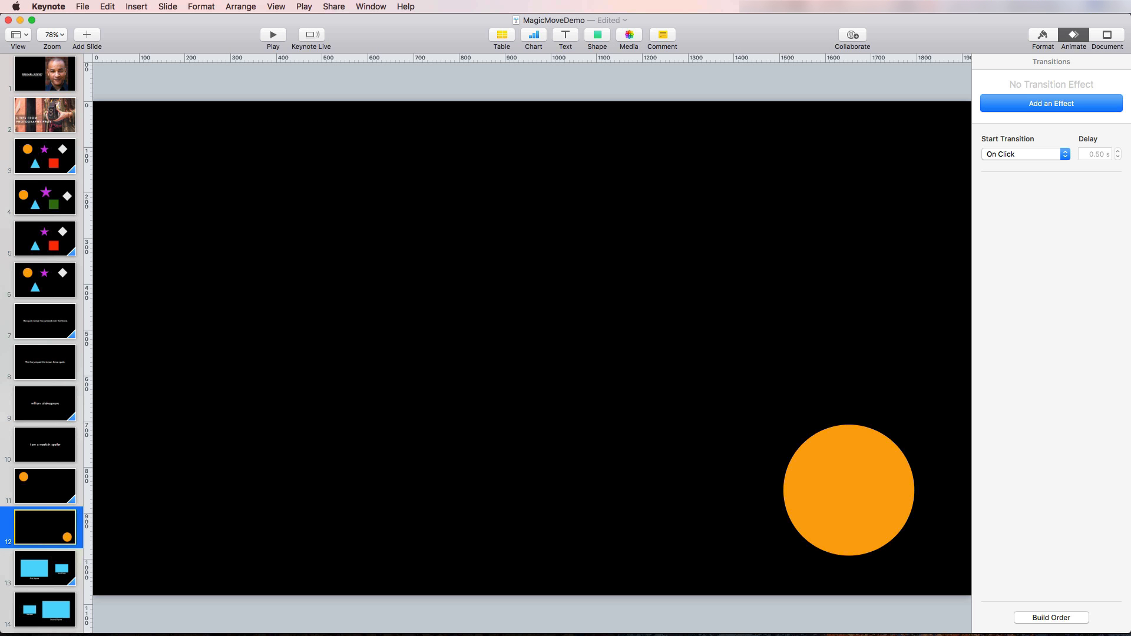
- Set the acceleration of slide 11's Magic Move transition to Ease Out and play it in the slideshow
click(52, 492)
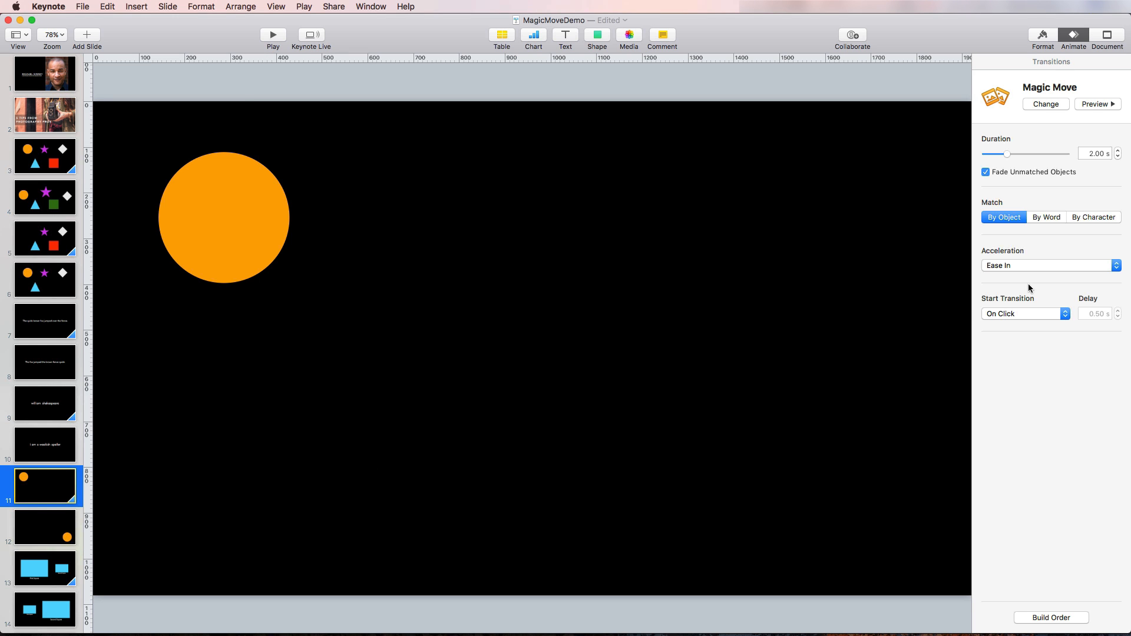
click(1039, 266)
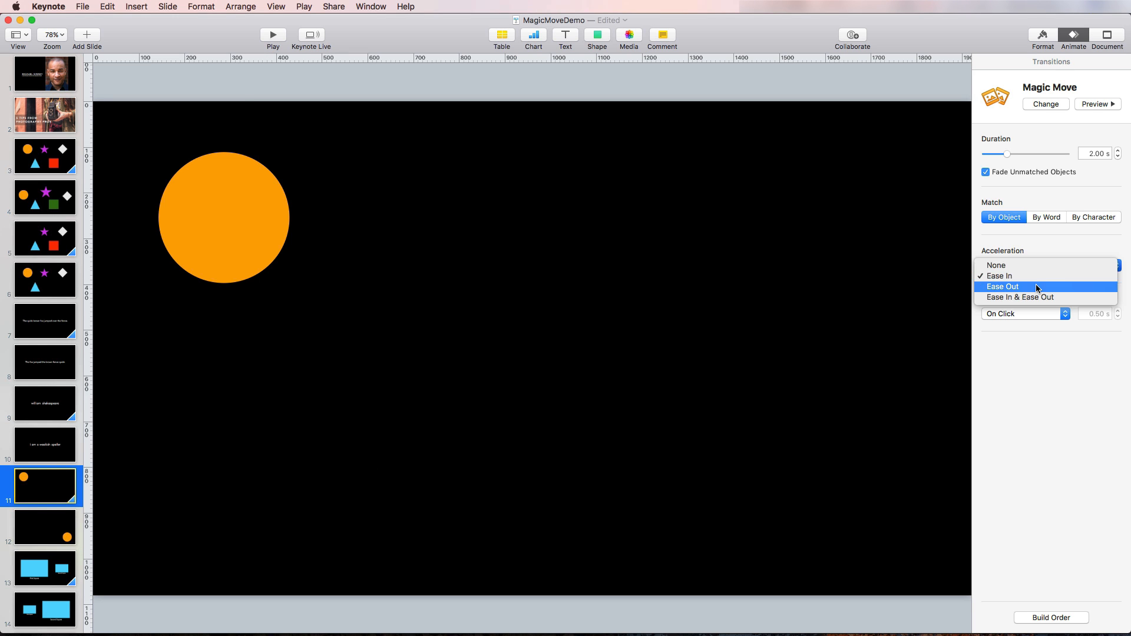
click(1037, 288)
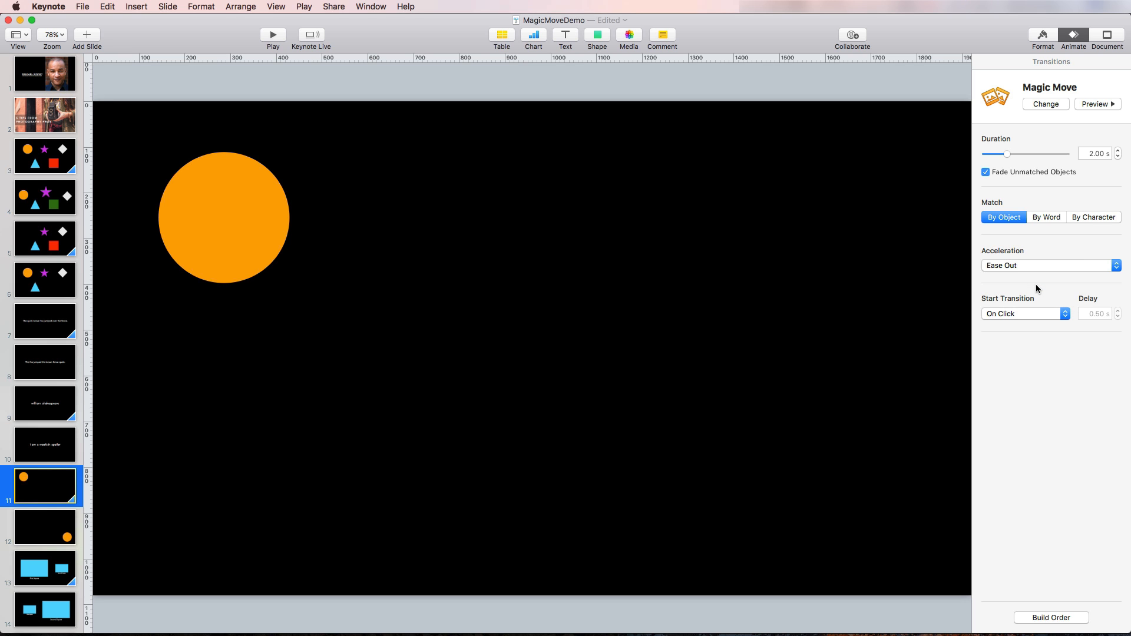
click(272, 36)
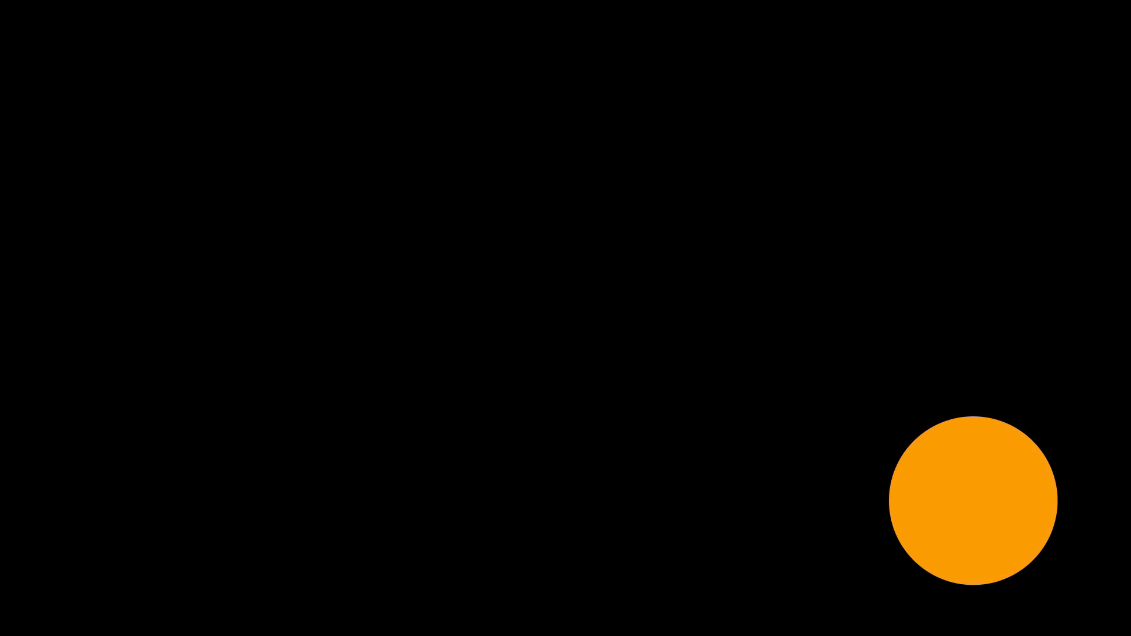
key(Escape)
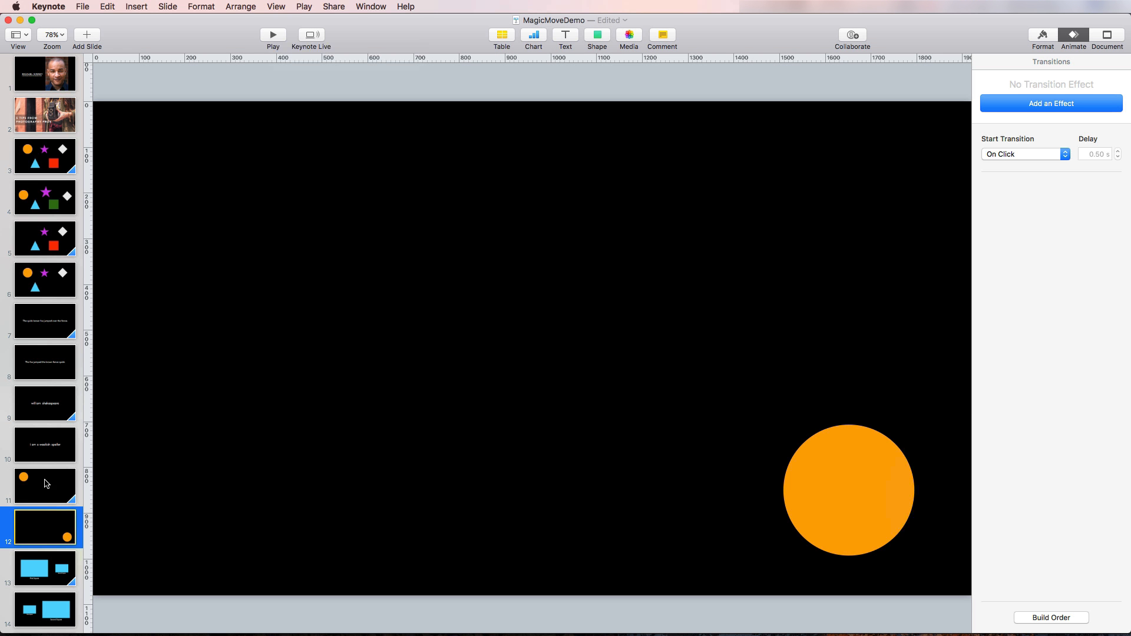
- Review the Start Transition choices for slide 11's Magic Move transition, keeping it on On Click
click(55, 494)
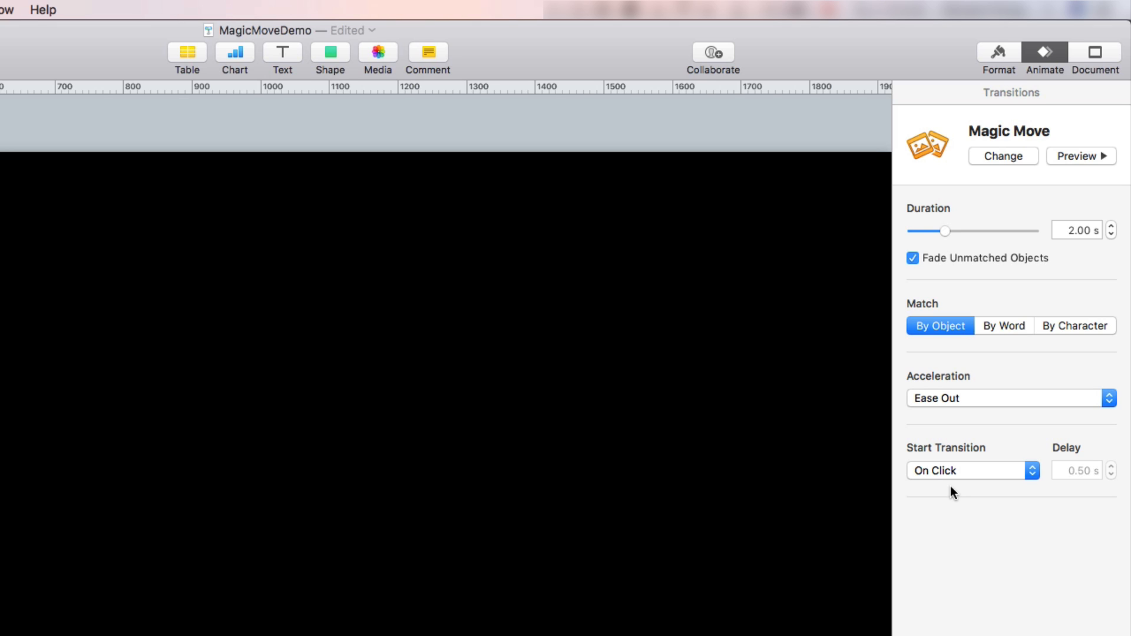
click(957, 469)
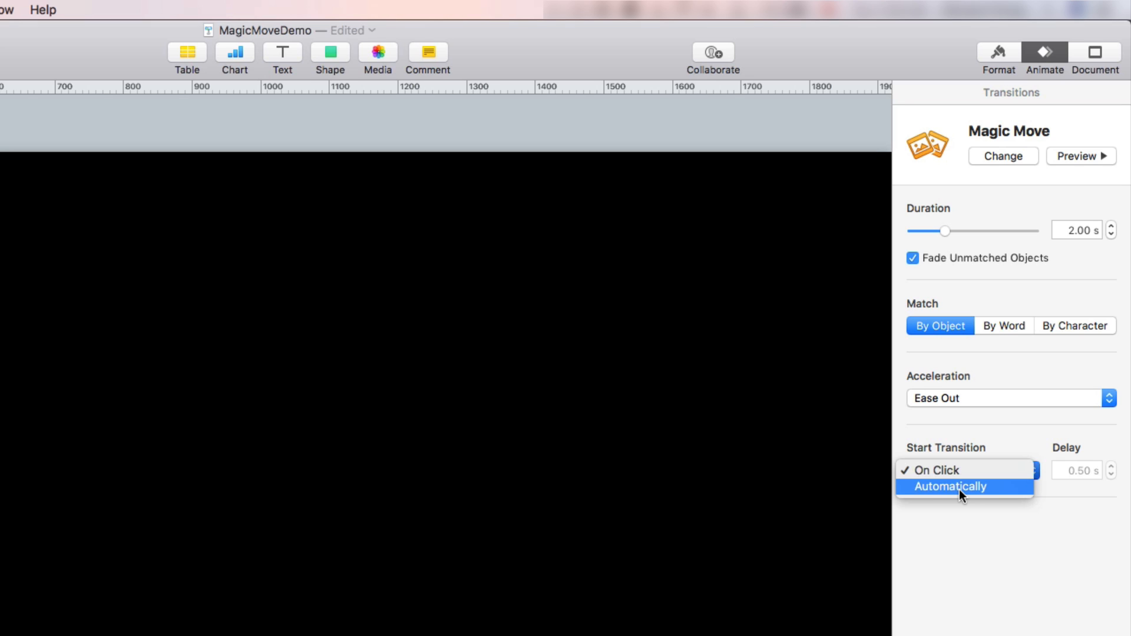
click(1058, 470)
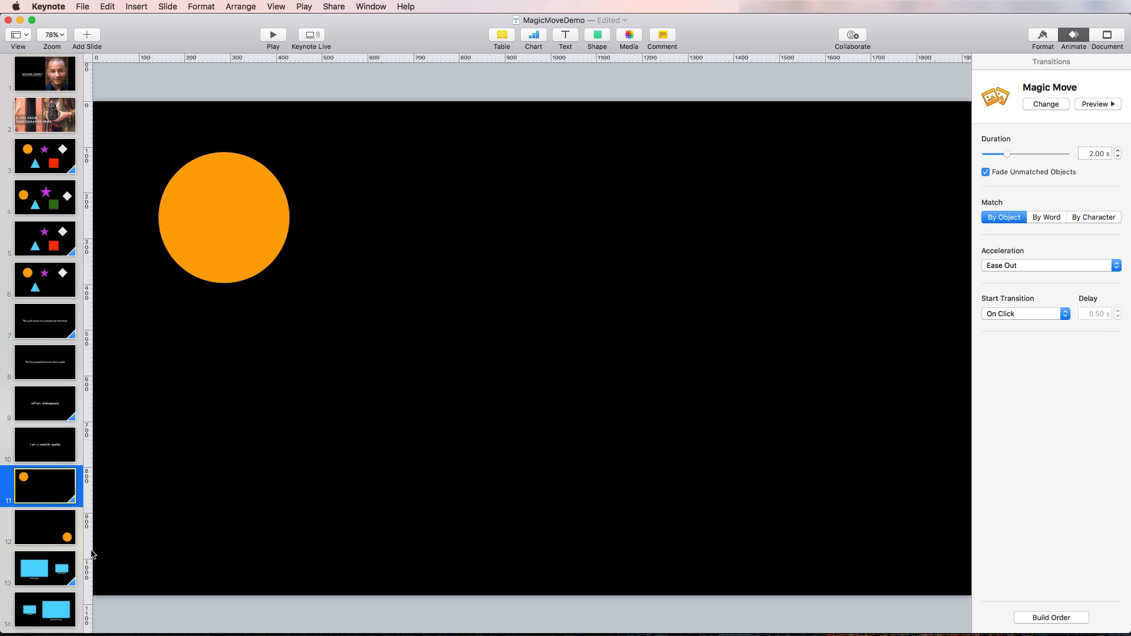
- Compare the sizes and positions of the two labelled blue rectangles on slides 13 and 14
click(70, 563)
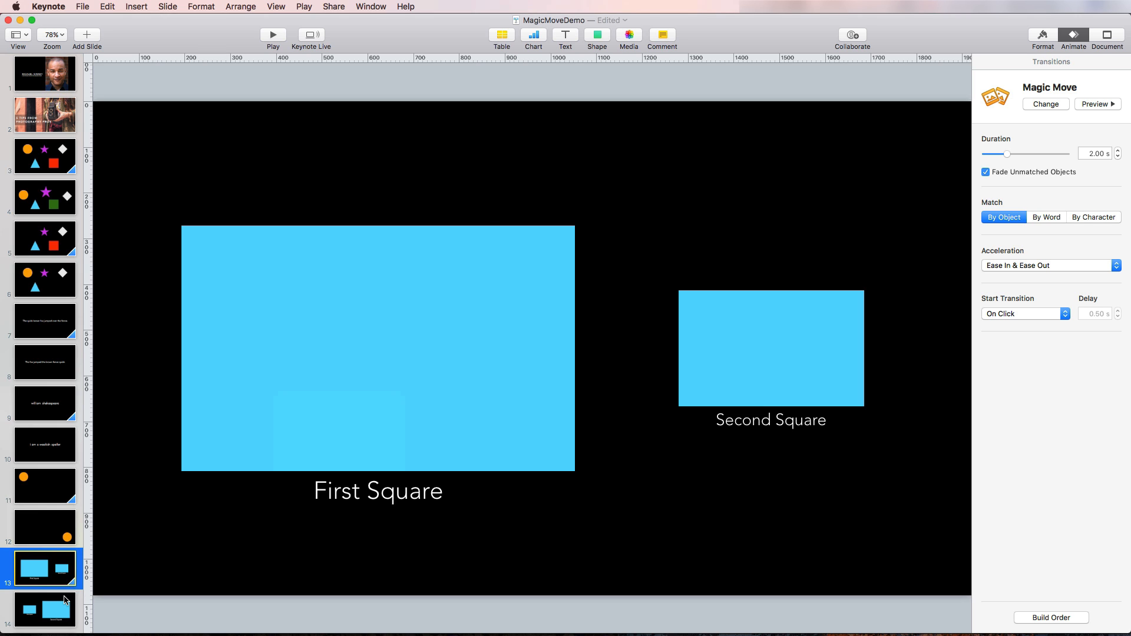
click(65, 601)
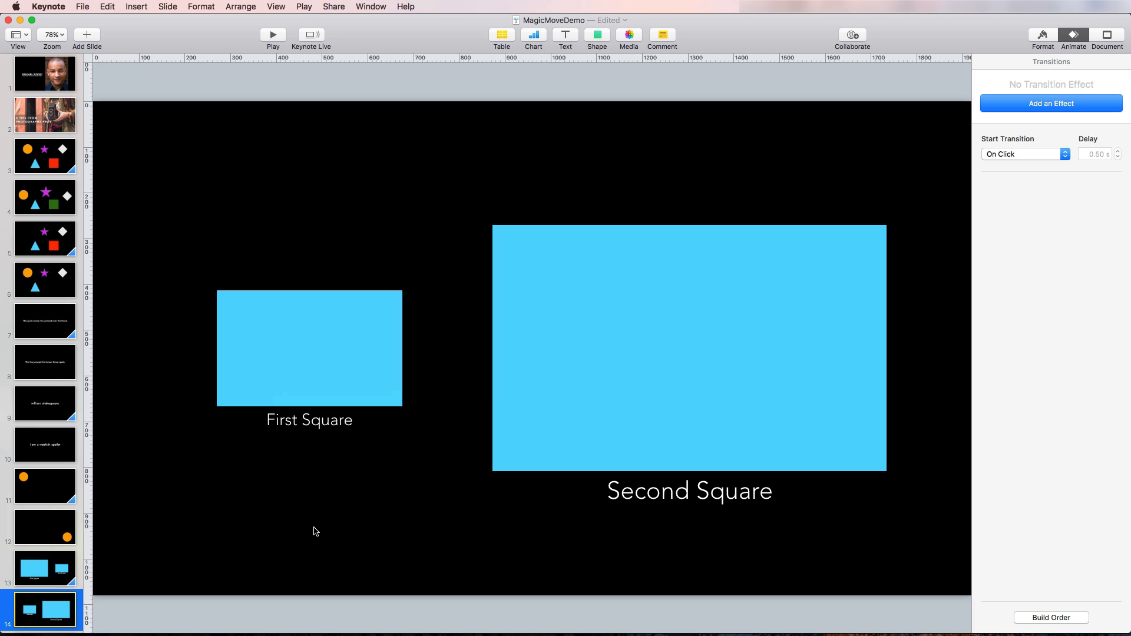
- Play slide 13's Magic Move transition into slide 14 with the grouped rectangles and labels, and exit the slideshow
click(54, 585)
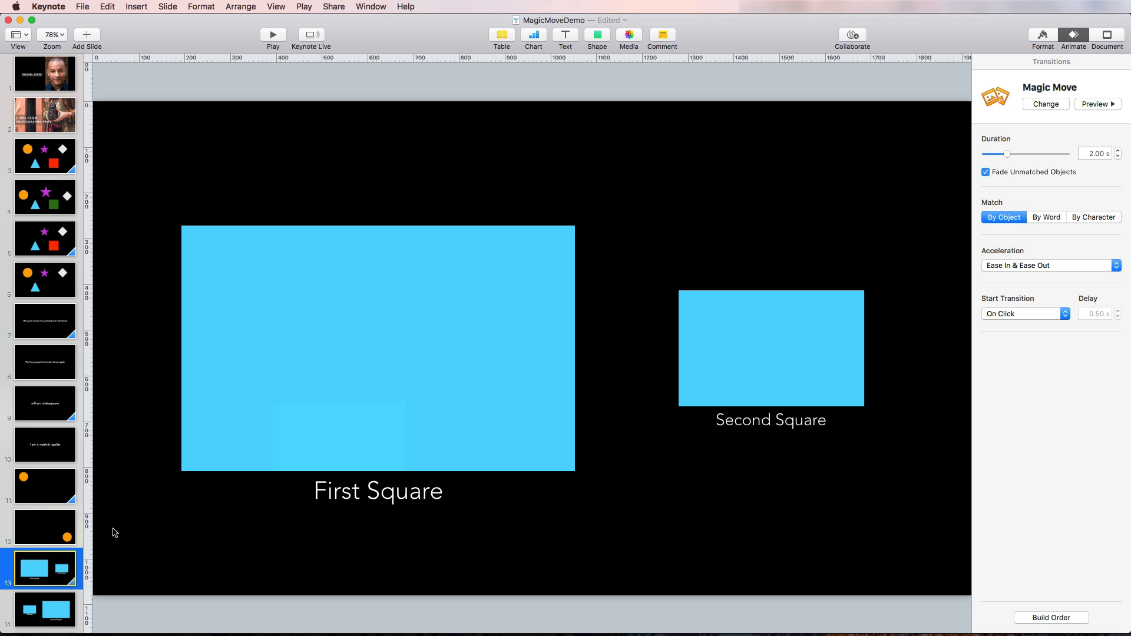
click(273, 37)
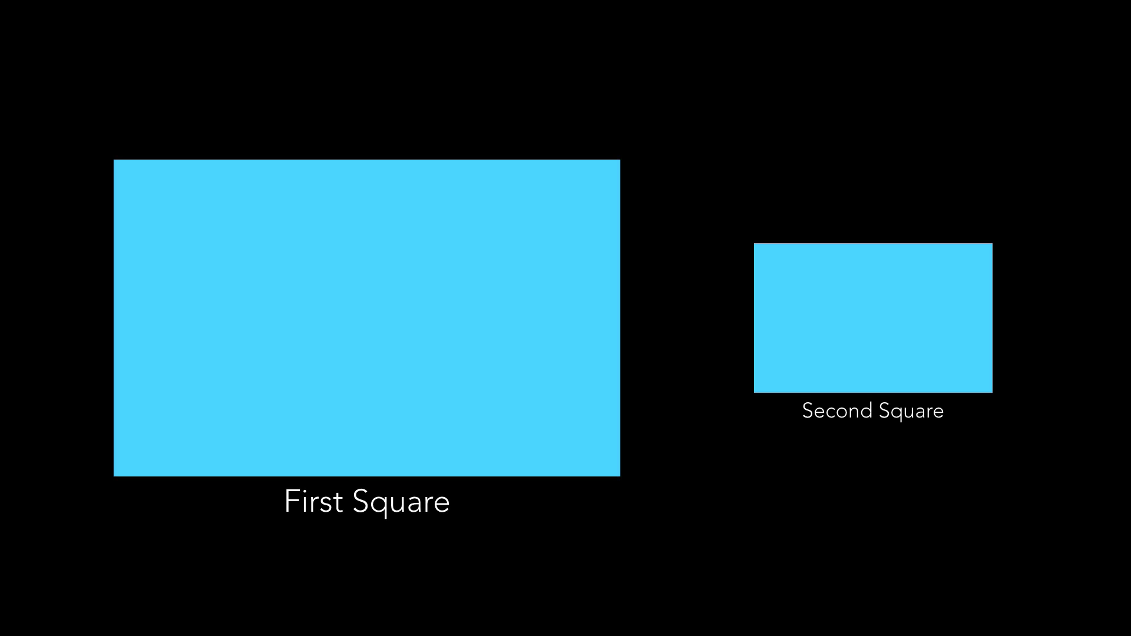
key(Right)
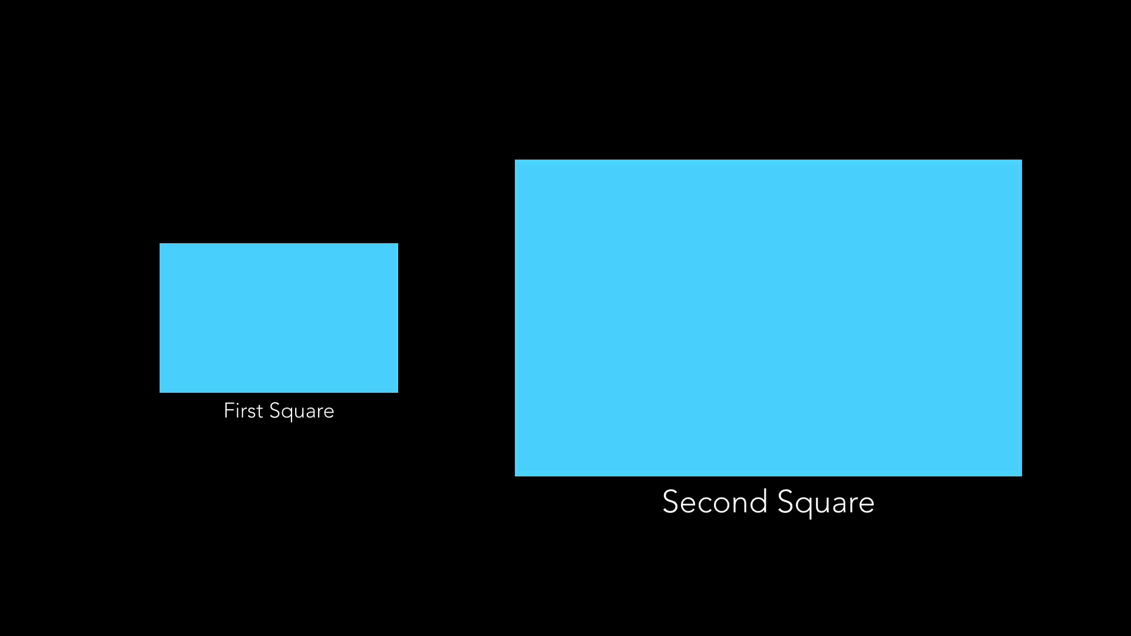
key(Escape)
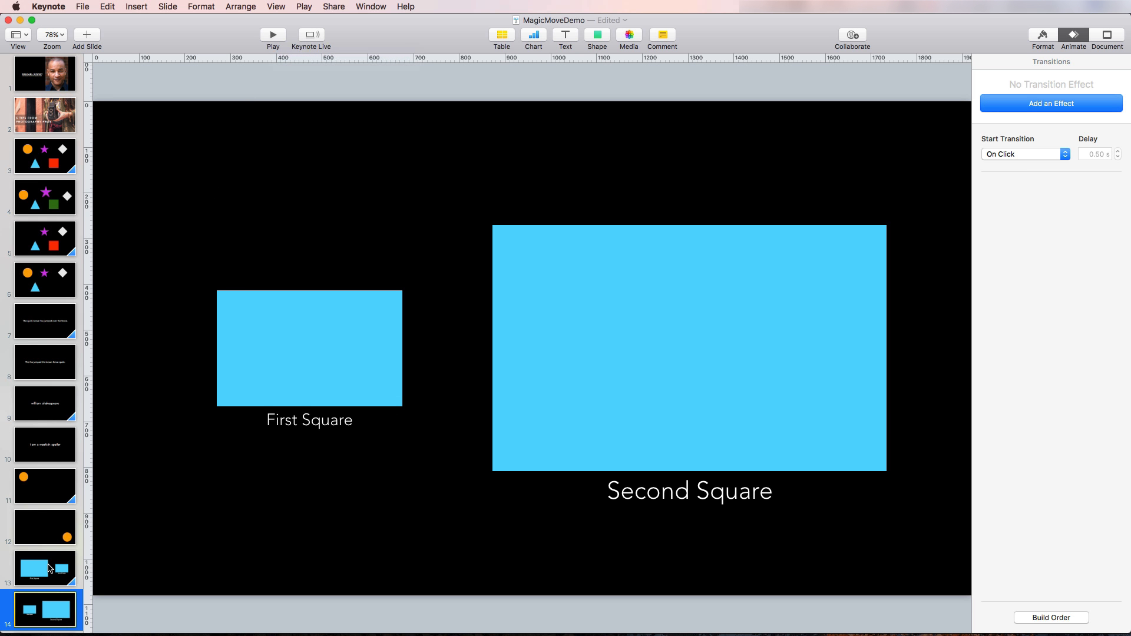
- Ungroup the First Square and Second Square rectangles from their labels on slide 13
click(50, 568)
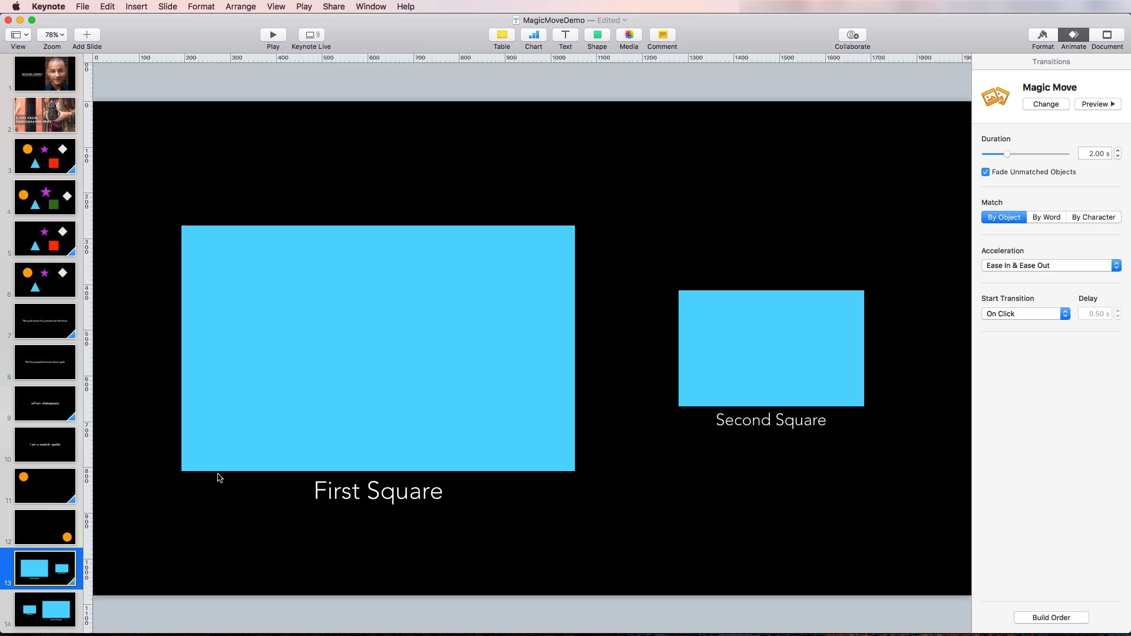
click(252, 435)
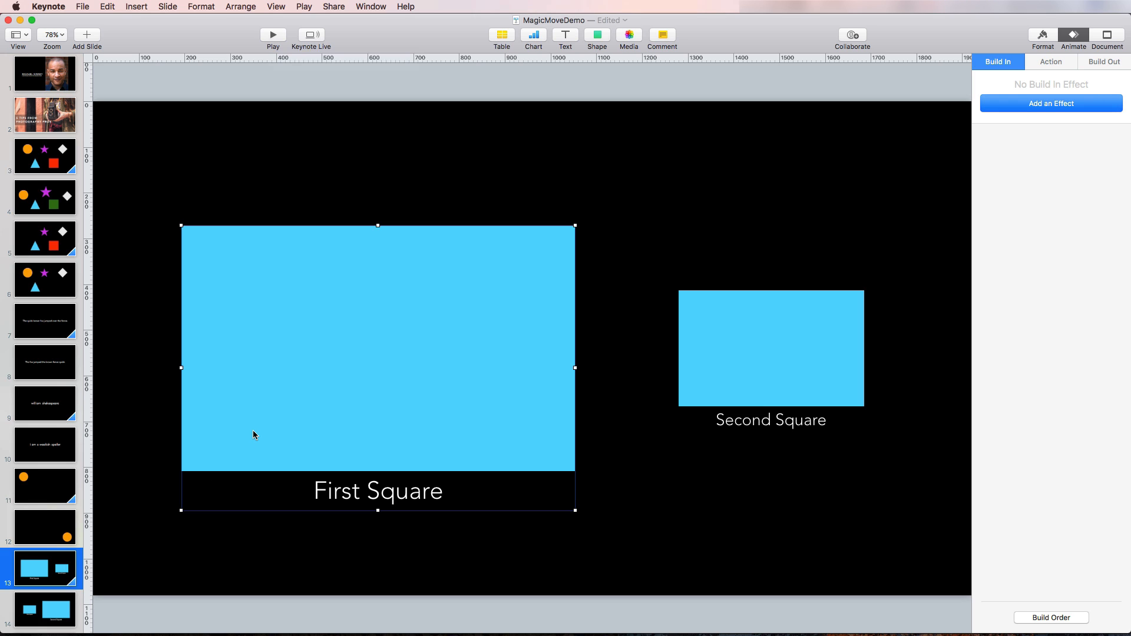
right_click(254, 434)
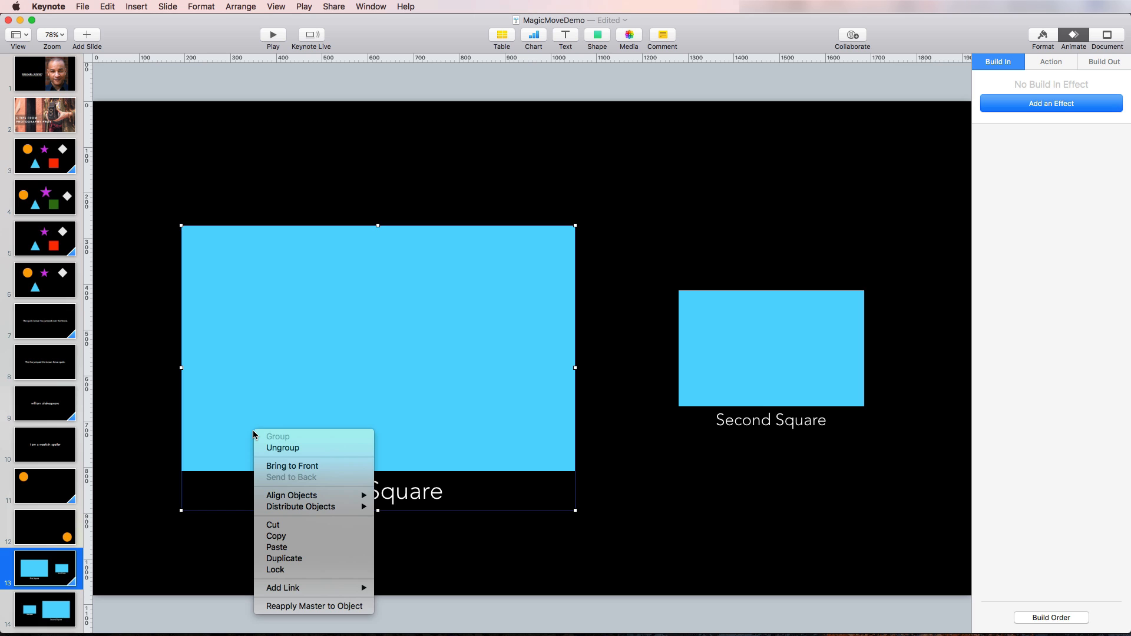
click(279, 449)
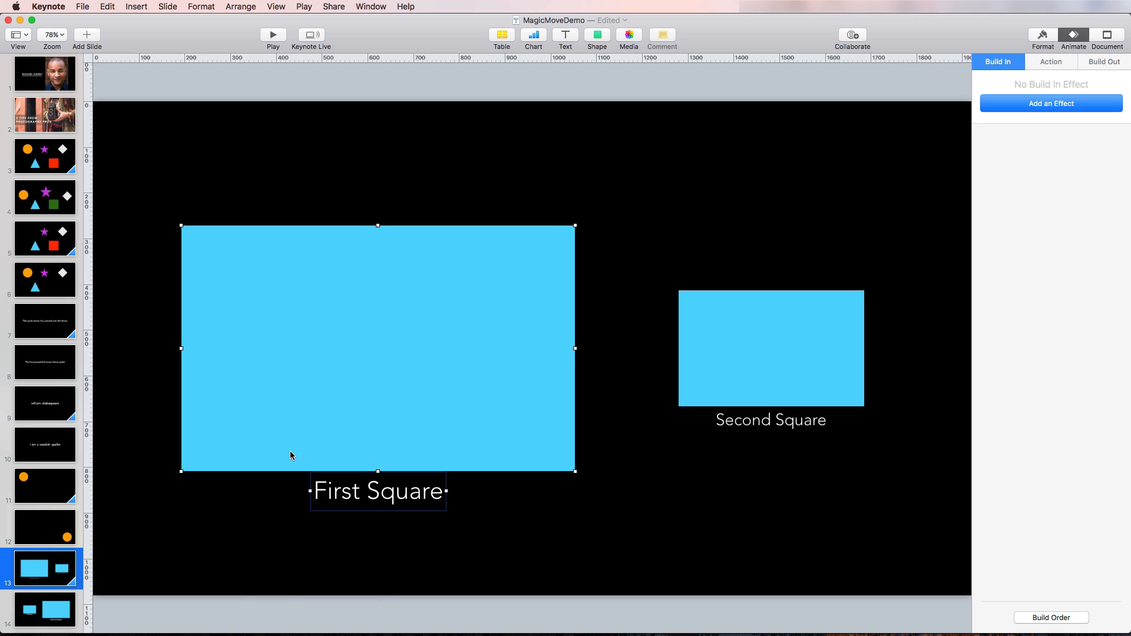
click(730, 340)
right_click(730, 340)
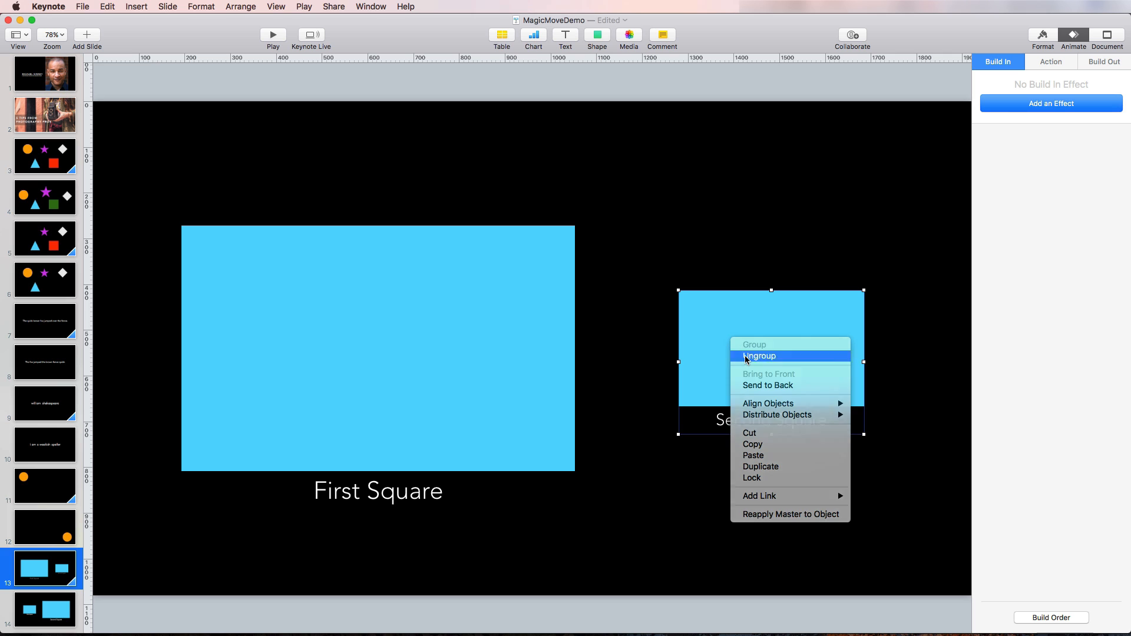
click(744, 356)
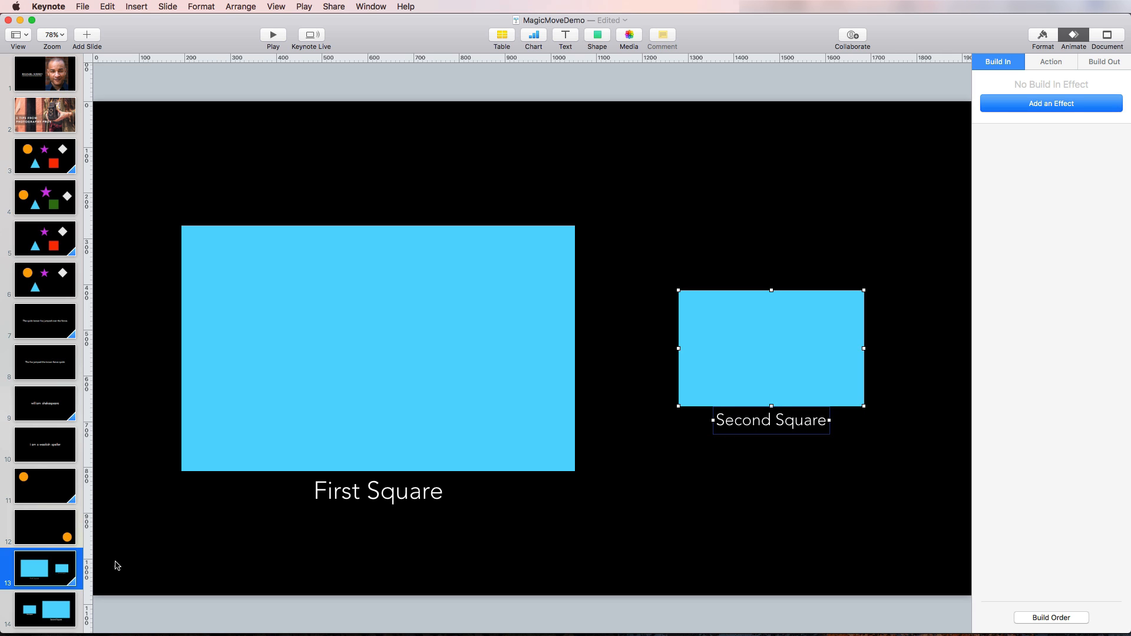
- Ungroup the First Square and Second Square rectangles from their labels on slide 14
click(36, 602)
click(261, 369)
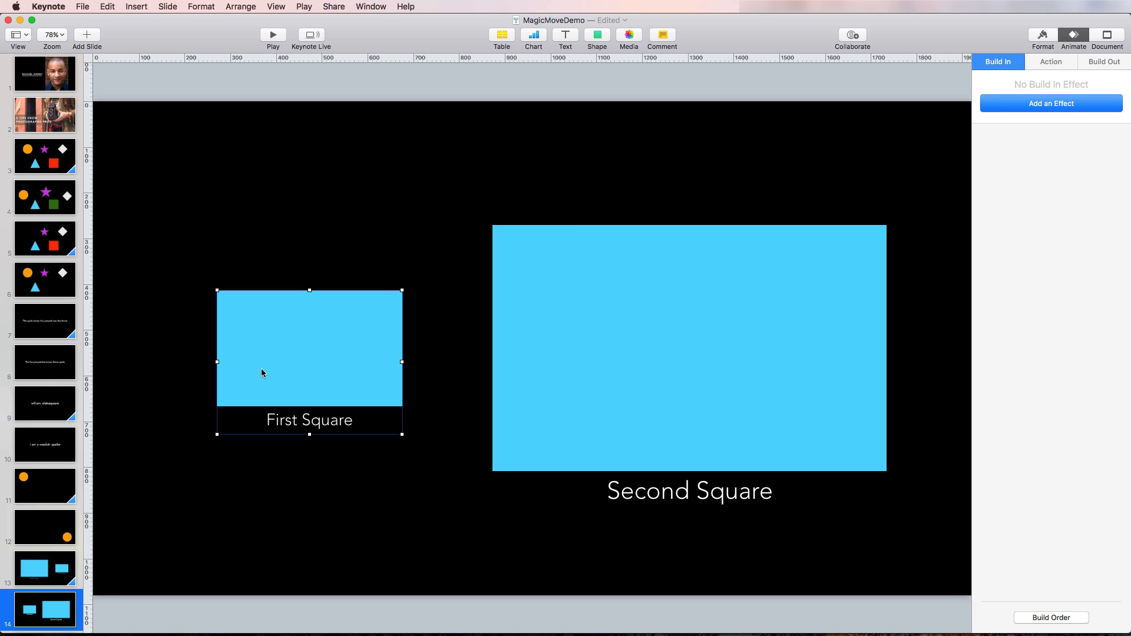
right_click(260, 368)
click(283, 387)
click(603, 338)
right_click(603, 338)
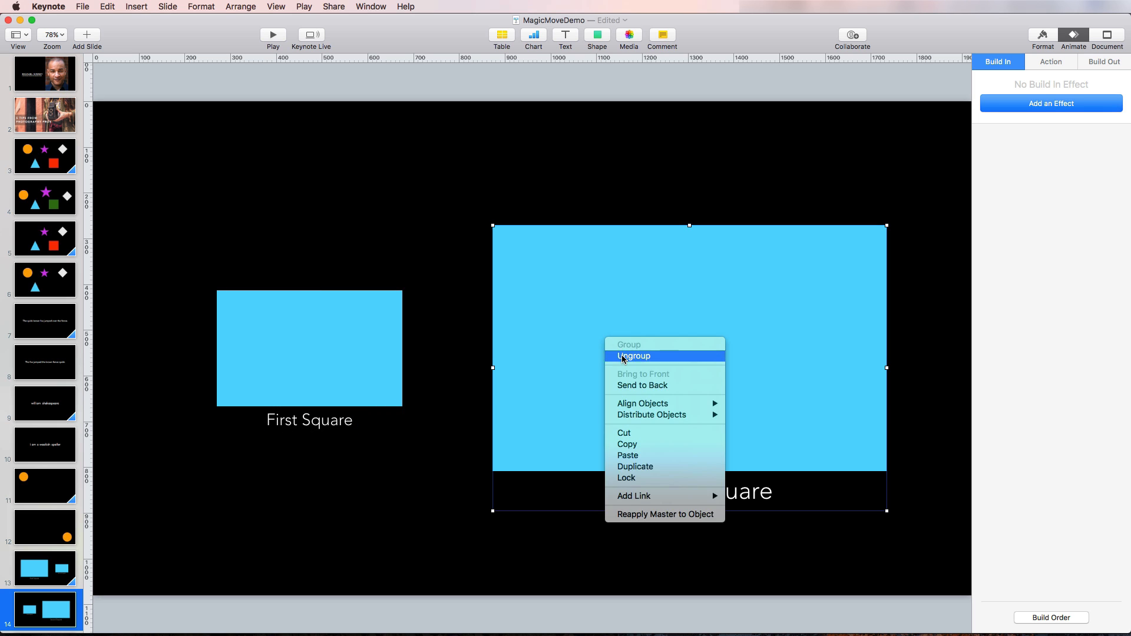
click(621, 354)
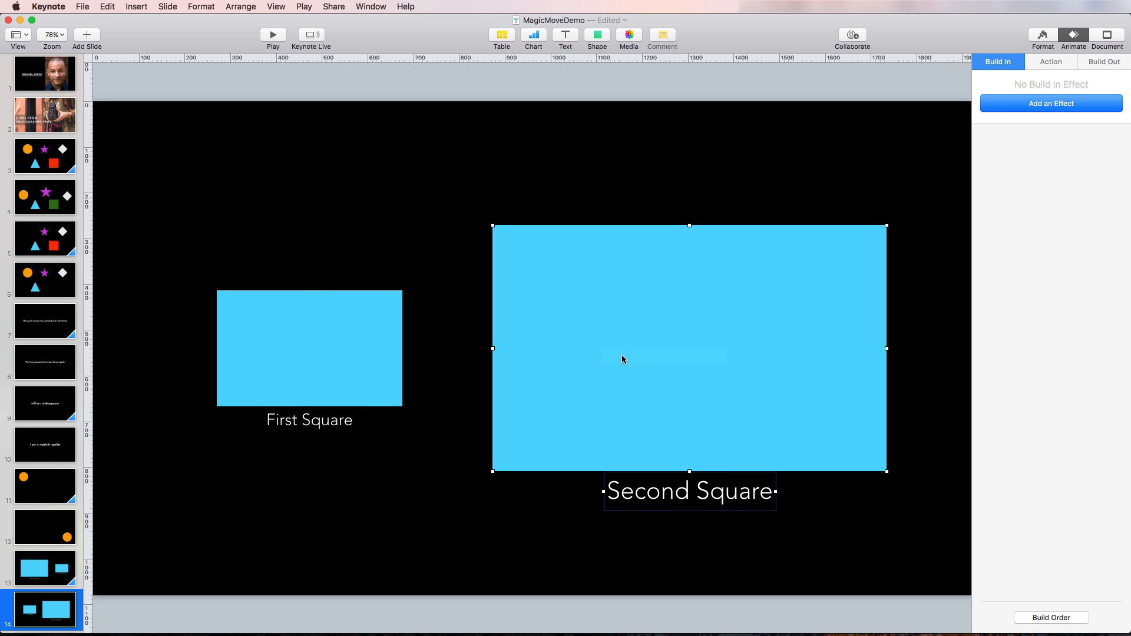
- Play the Magic Move transition from slide 13 to slide 14 with the ungrouped rectangles and labels, and exit the slideshow
click(53, 566)
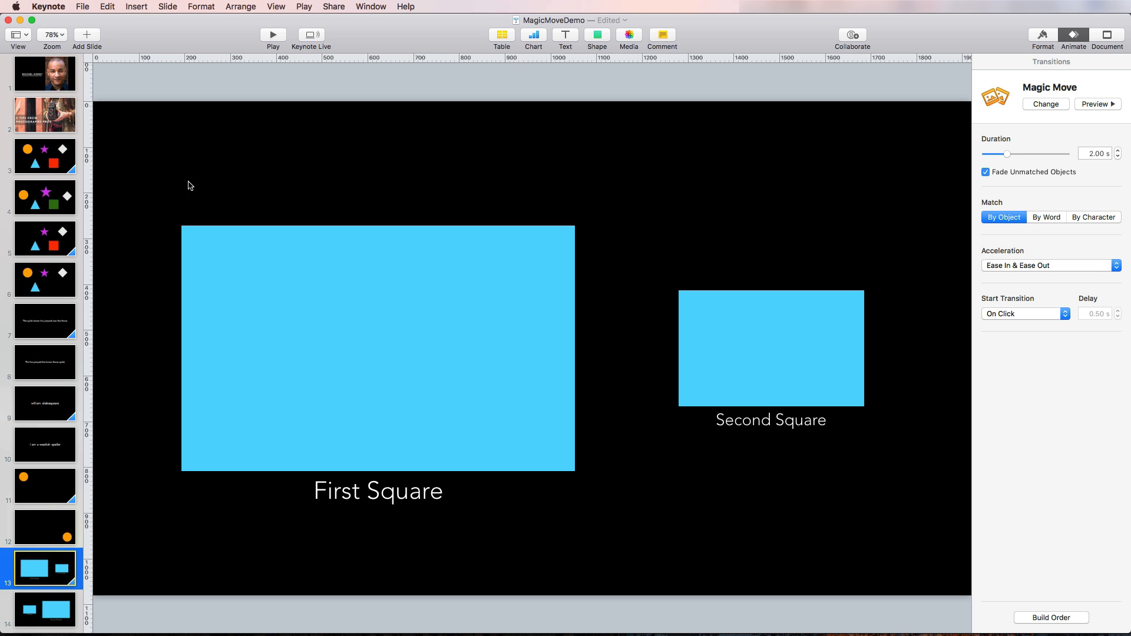
click(280, 37)
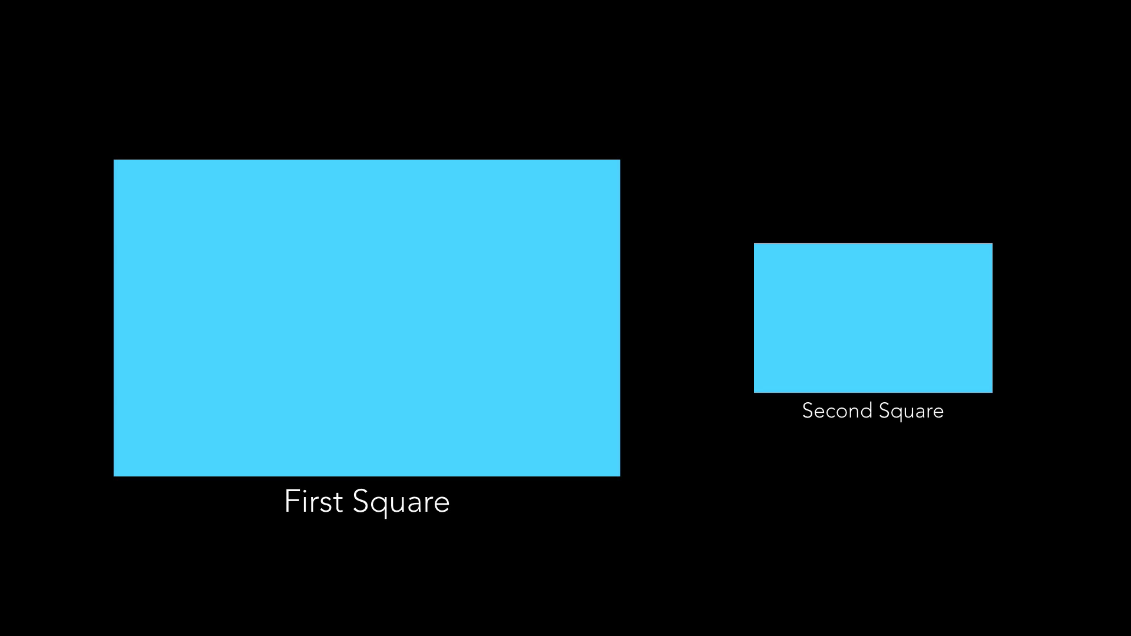
key(Right)
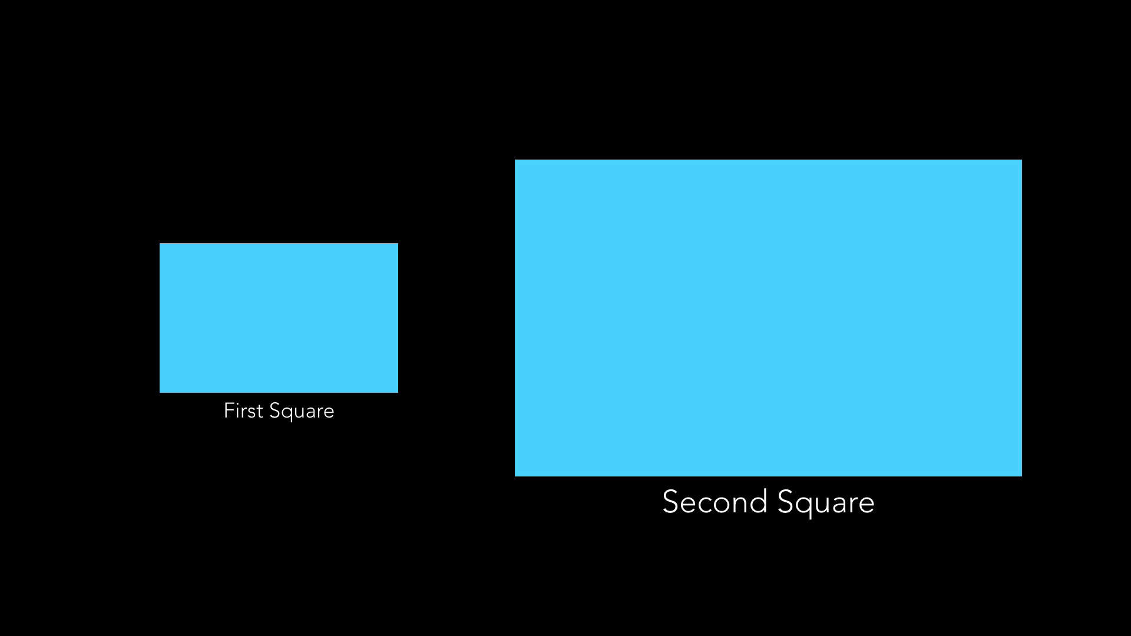
key(Escape)
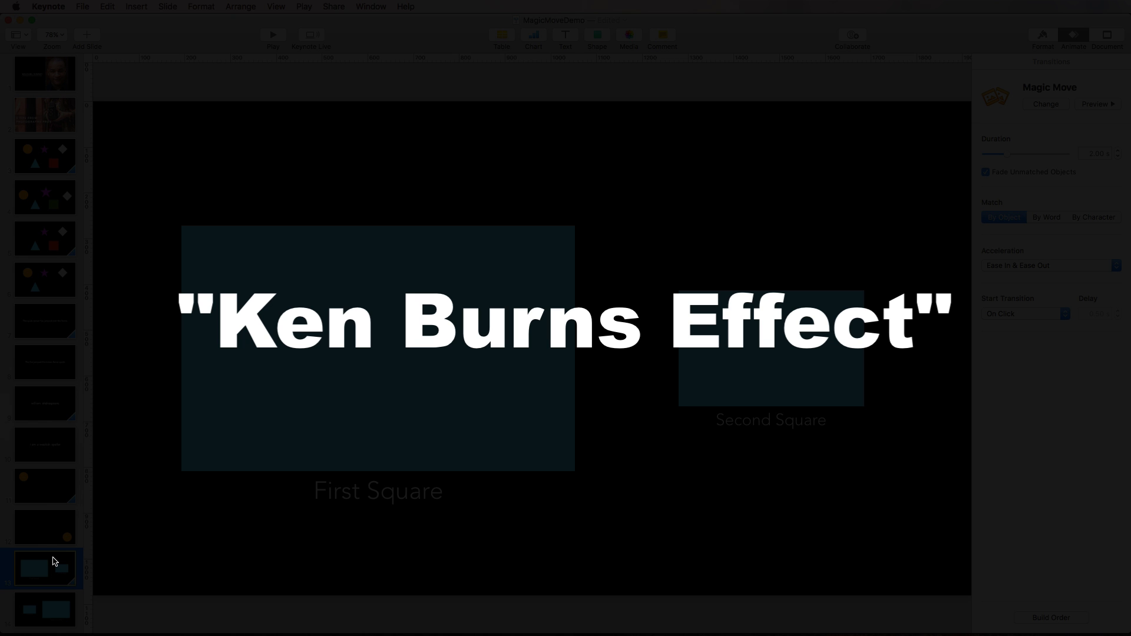
- Open slide 15 and zoom out to 25% to examine how its photo extends beyond the slide area
scroll(53, 561, down, 2)
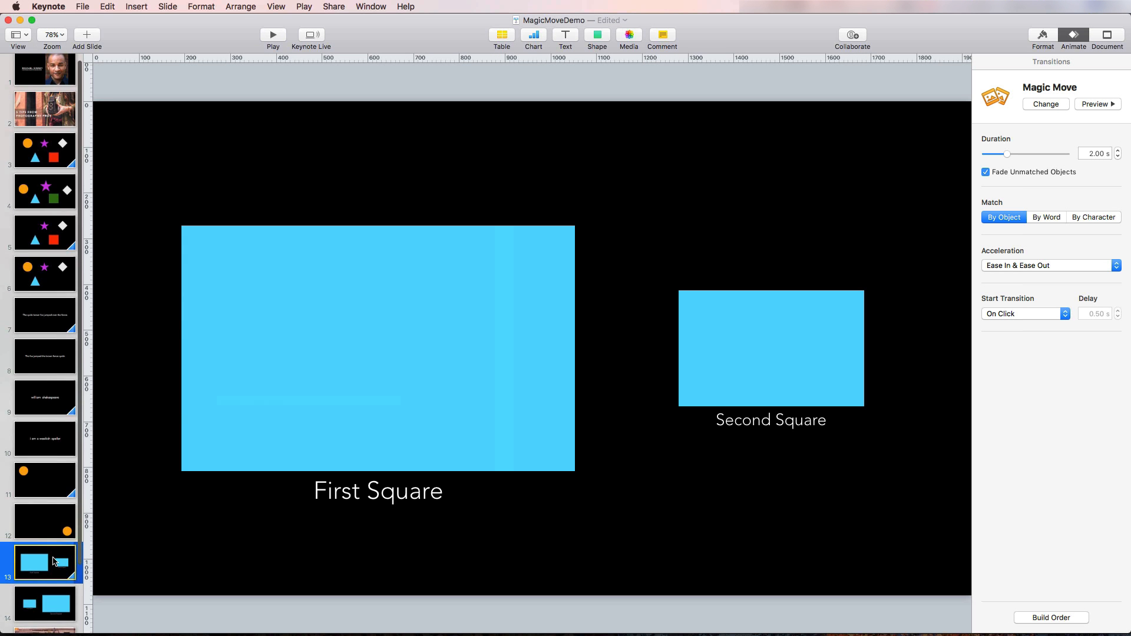
scroll(53, 561, down, 3)
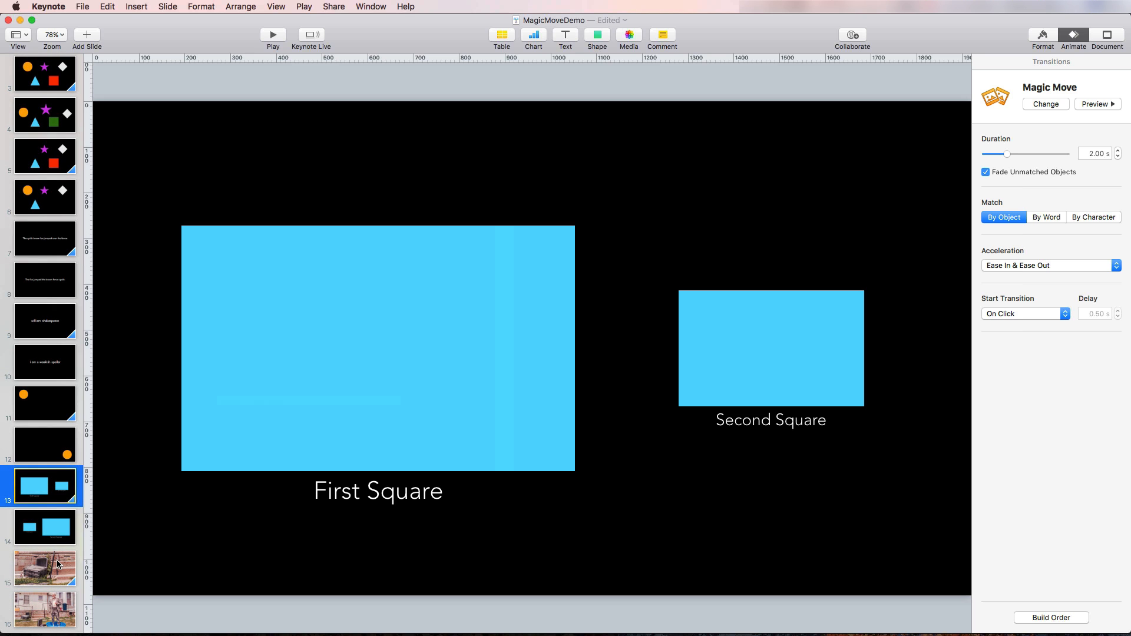
click(58, 562)
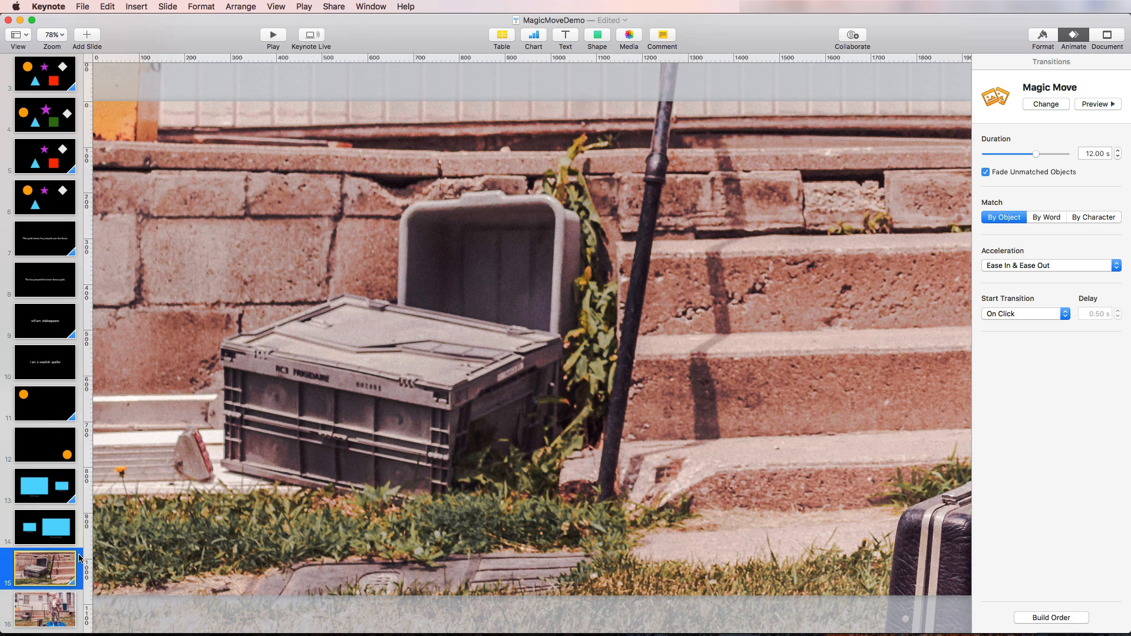
click(62, 34)
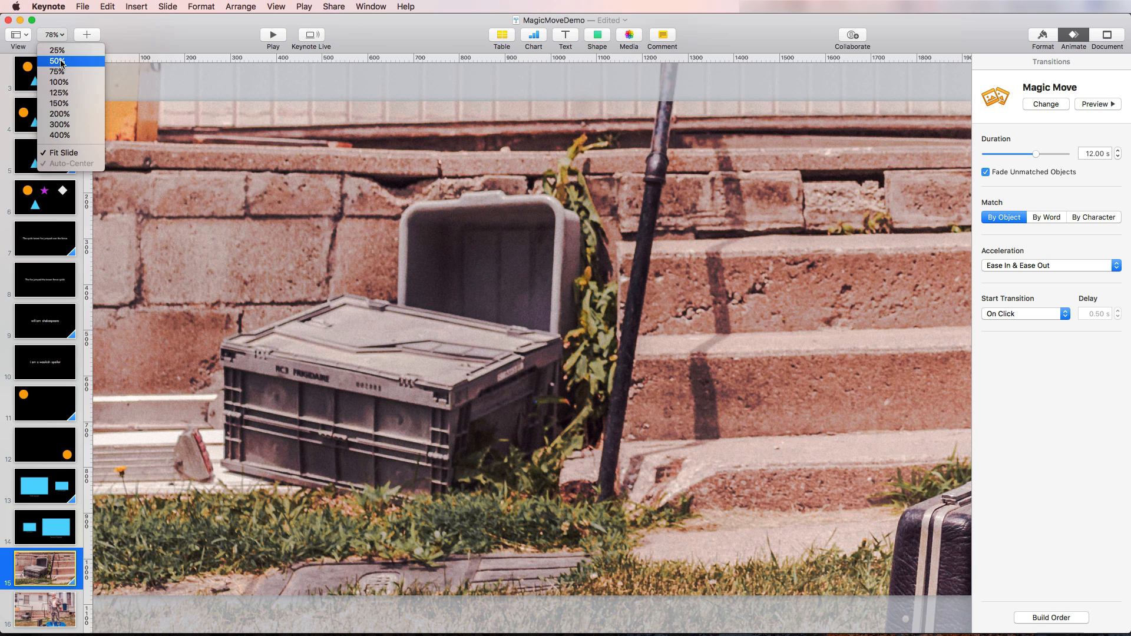
click(61, 62)
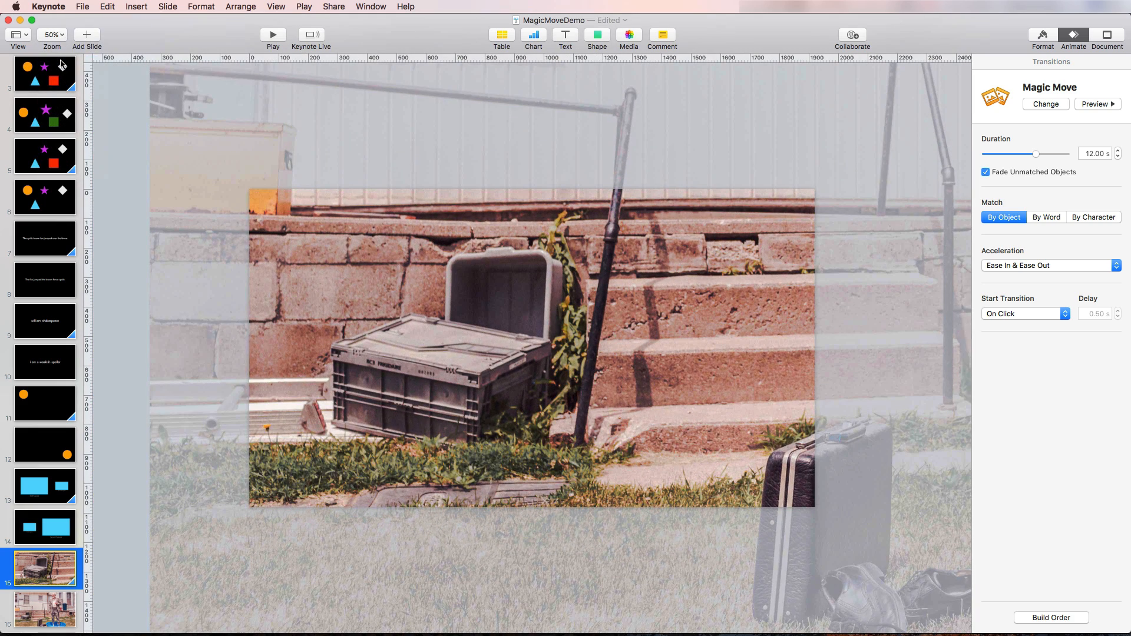
click(53, 35)
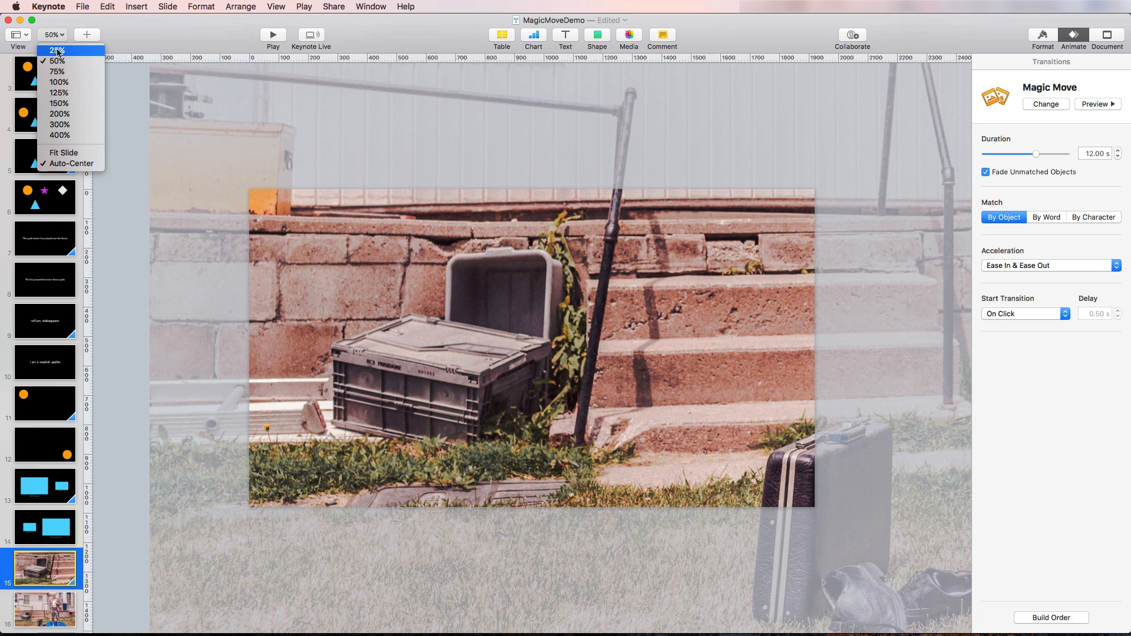
click(57, 52)
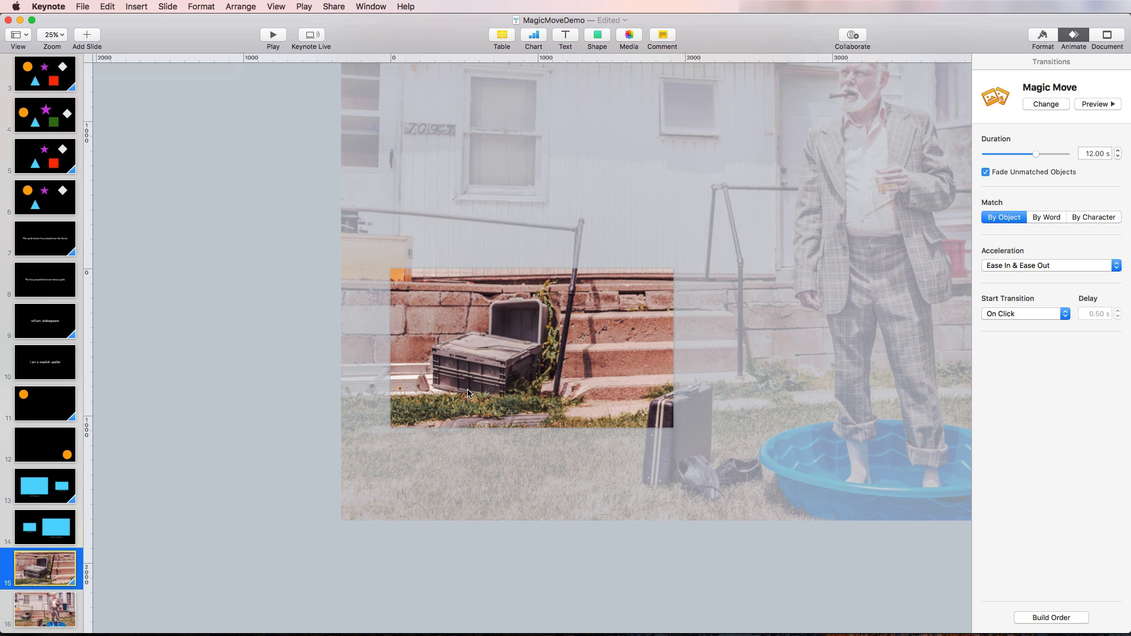
- Open slide 16 and fit it in the window to examine the framing of its photo
click(69, 605)
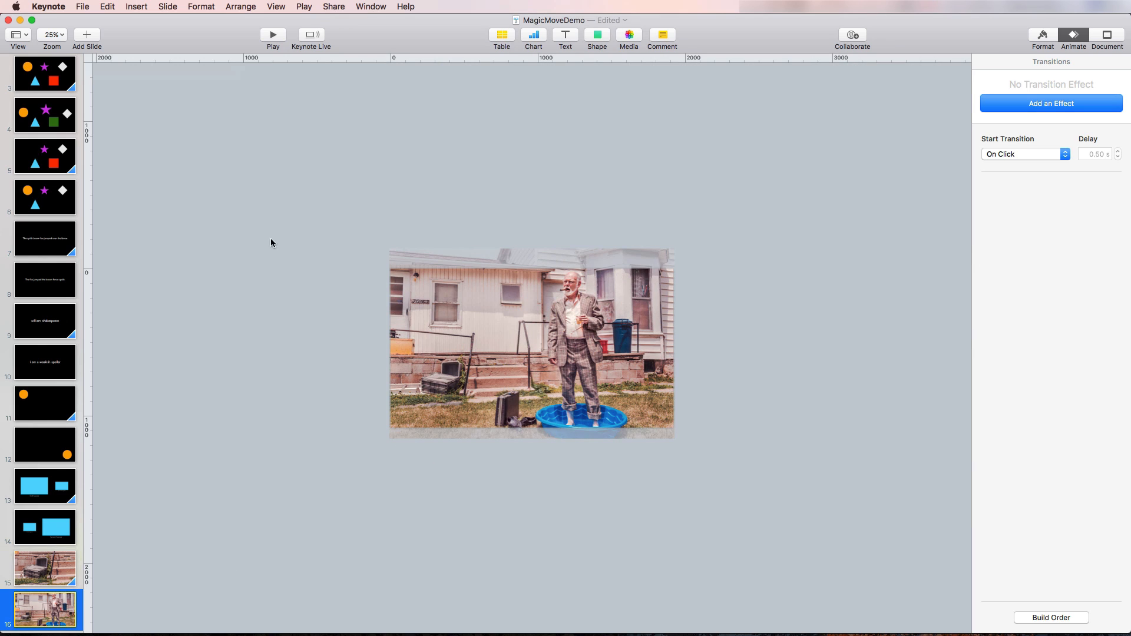
click(53, 35)
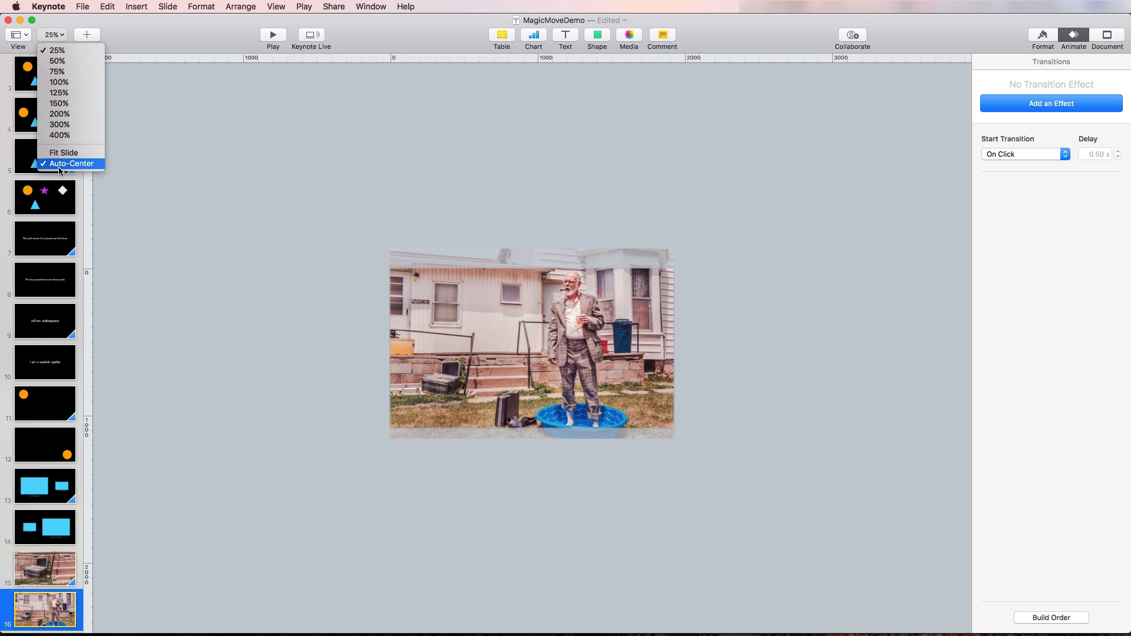
click(65, 154)
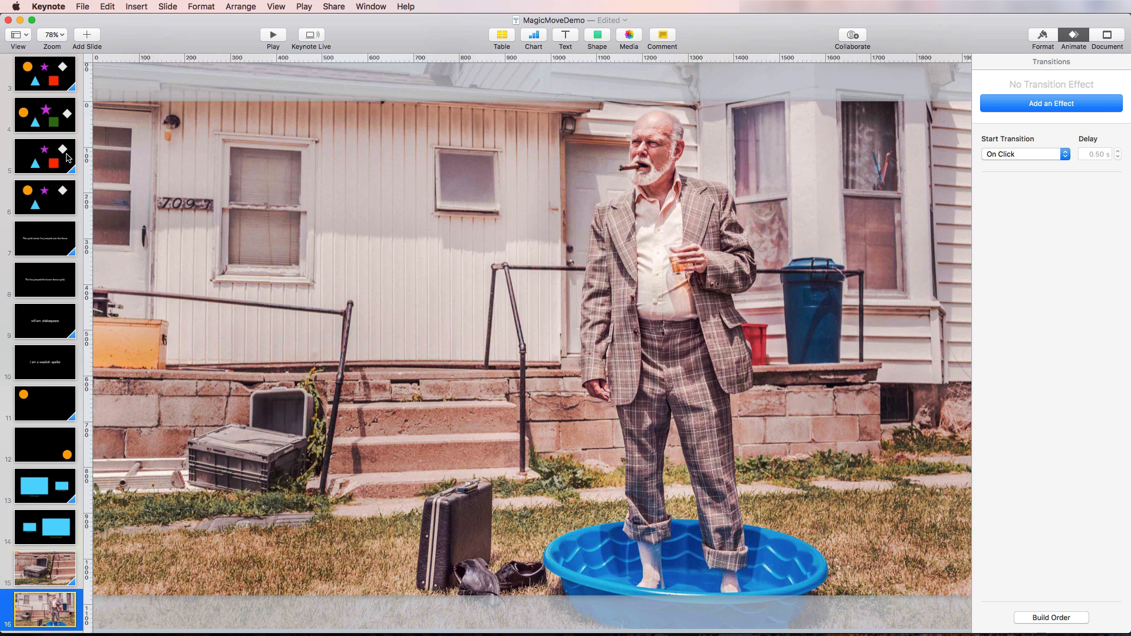
- Zoom slide 15 out to 25% and slightly enlarge its photo from the lower-left corner
click(64, 571)
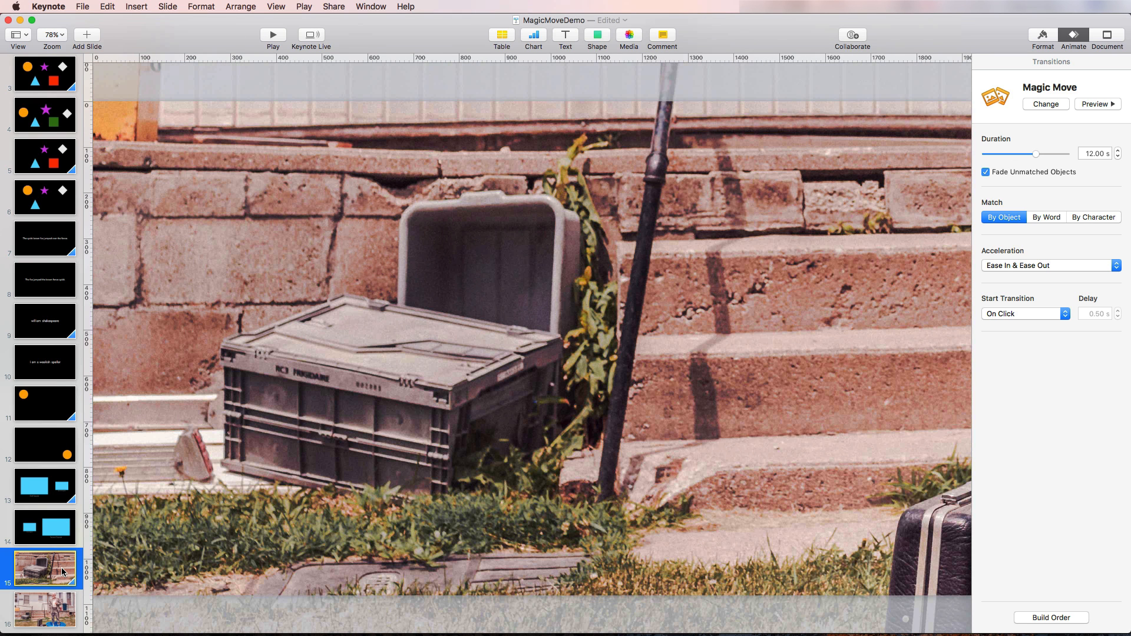
click(57, 36)
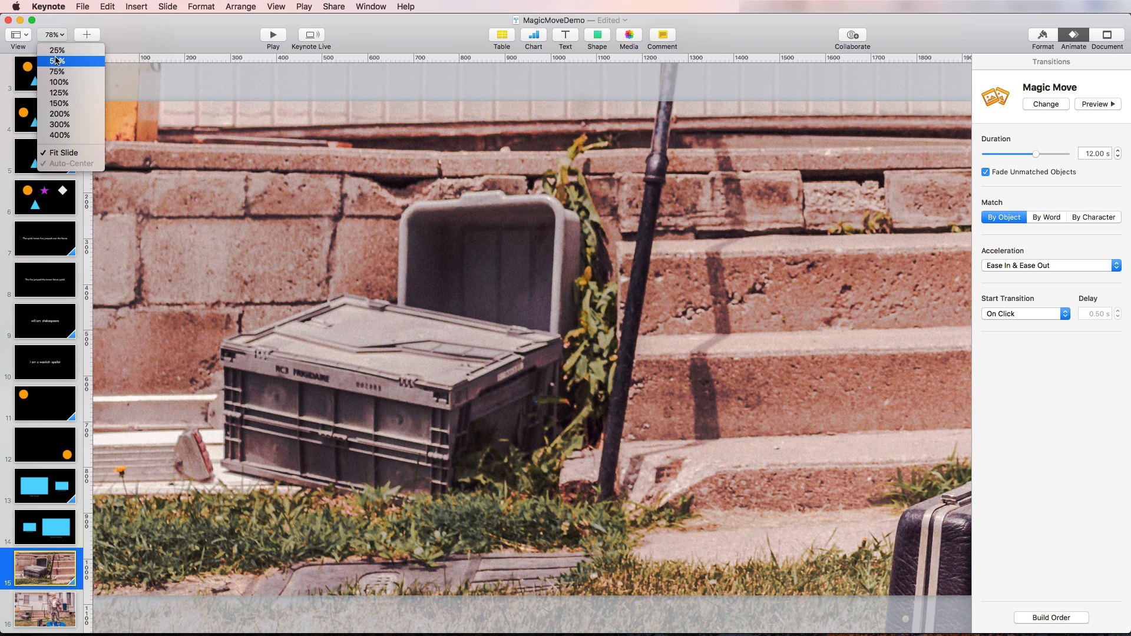
click(57, 51)
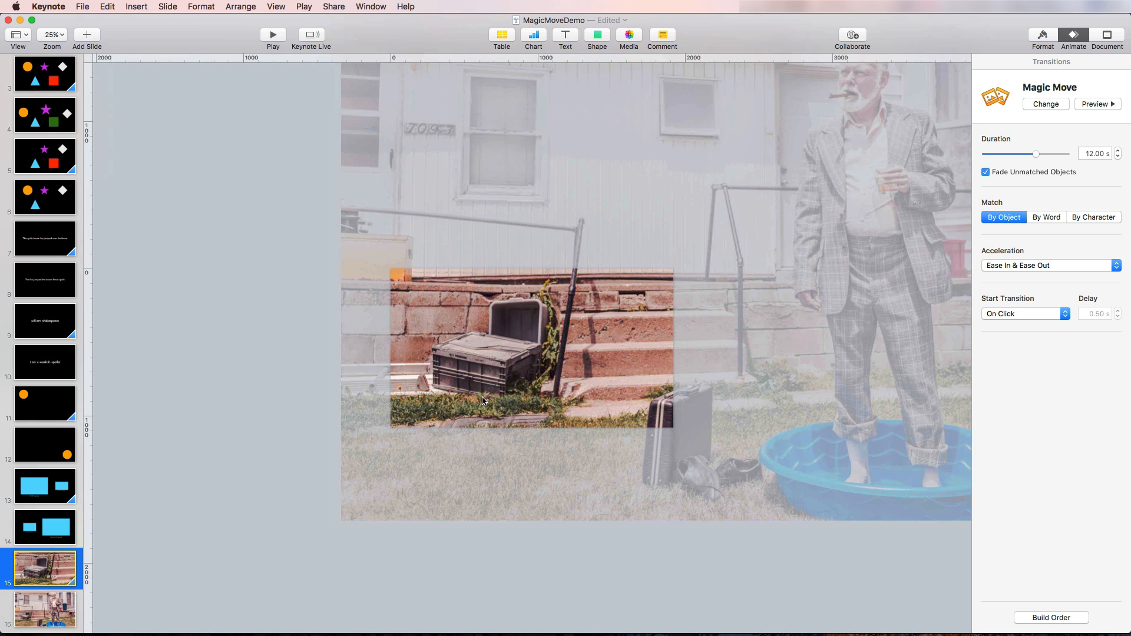
click(450, 493)
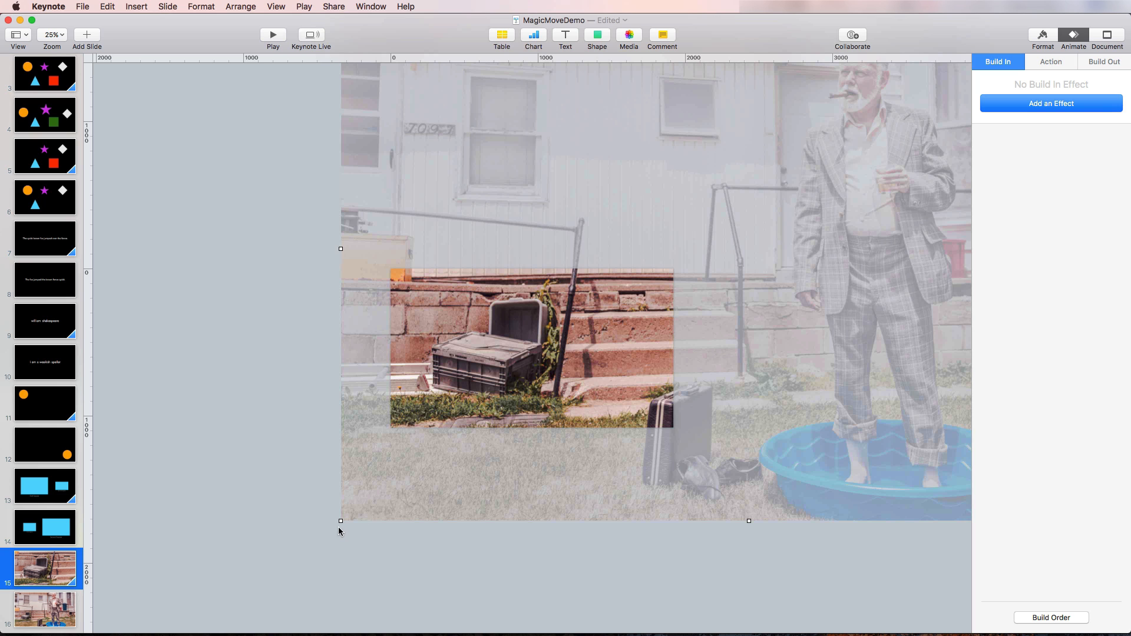
drag(340, 520, 338, 521)
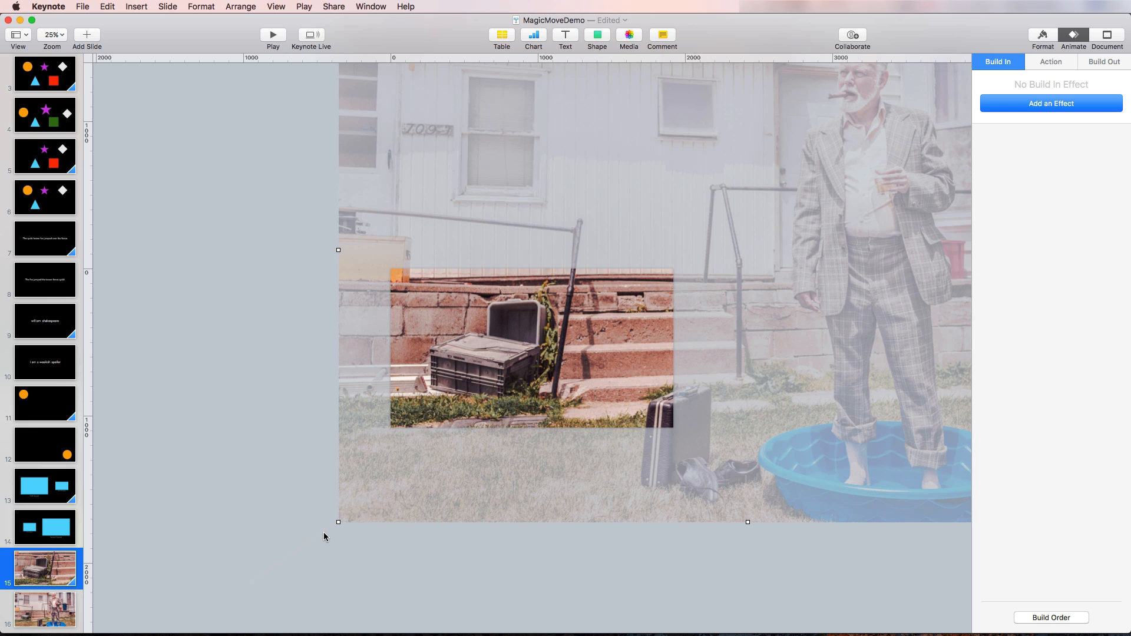
click(324, 536)
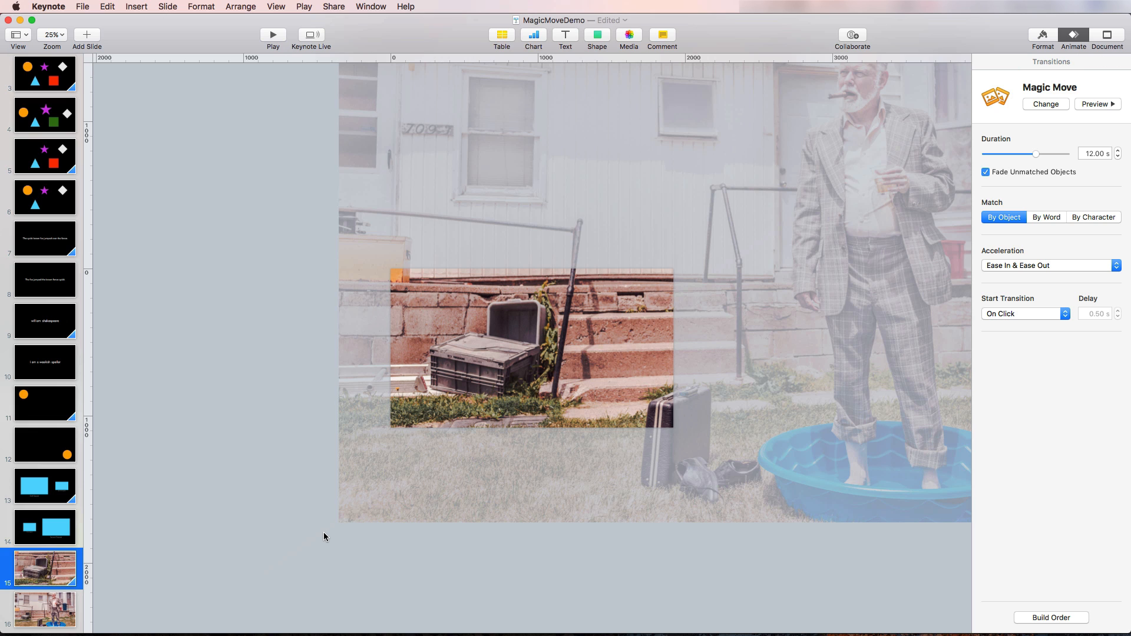
- Check slide 16's photo framing against slide 15 and start the slideshow from slide 15
click(72, 602)
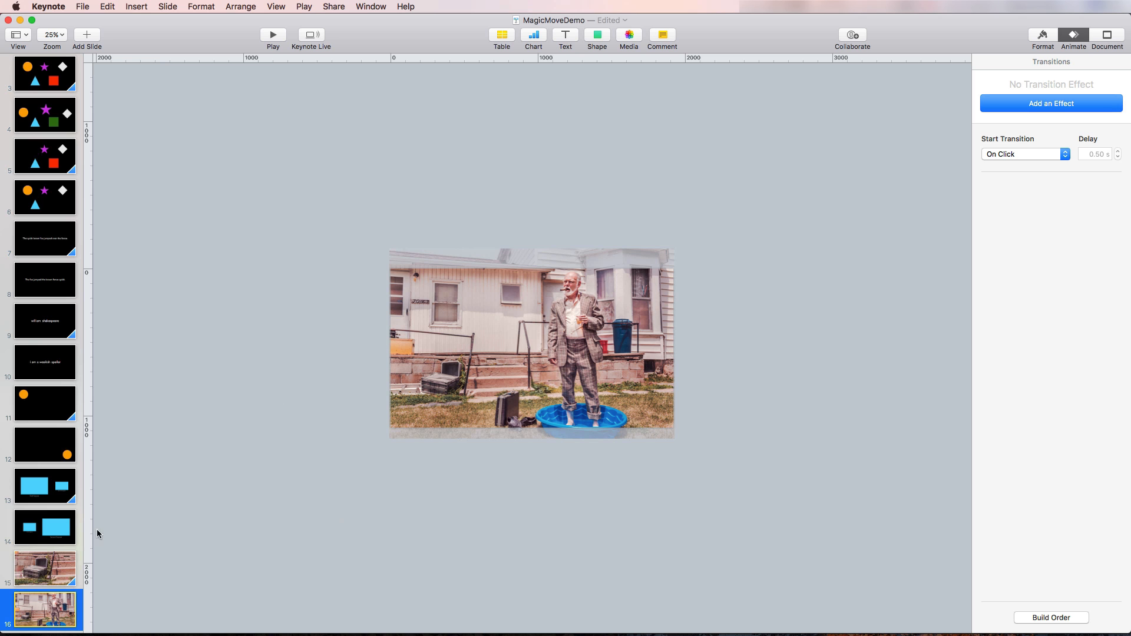
click(69, 565)
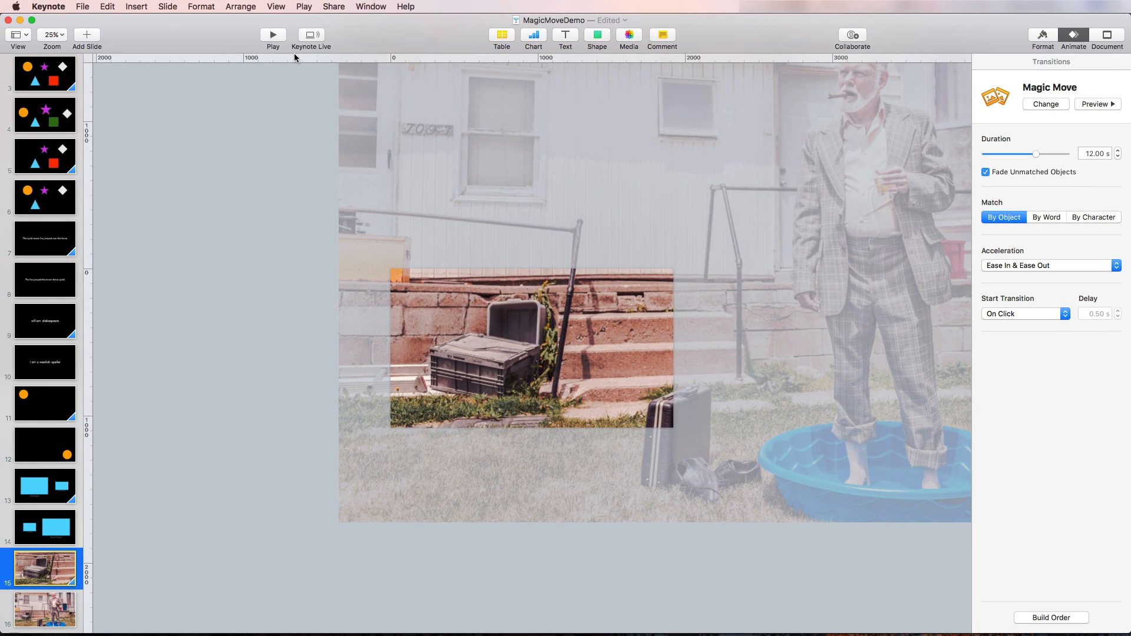
click(273, 36)
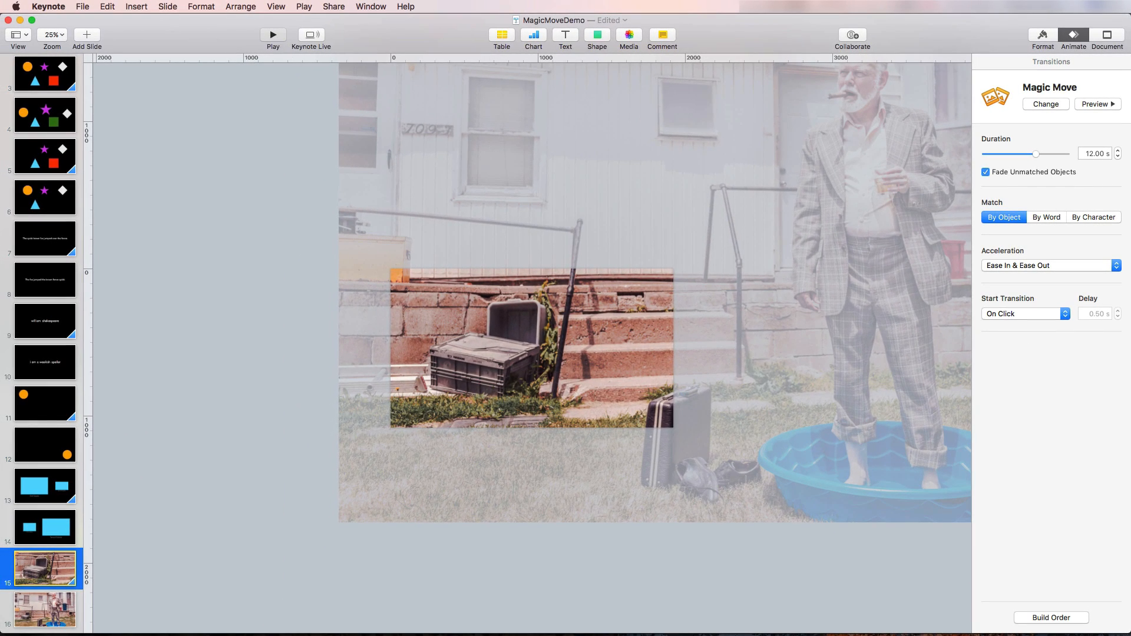